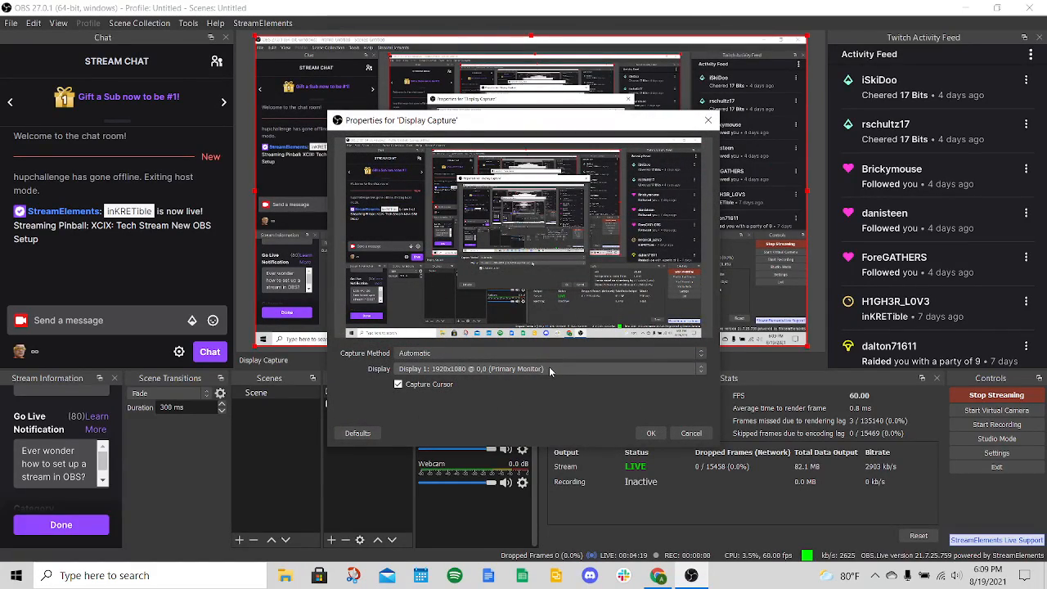
# Accept the Display Capture properties, move the Webcam source above Display Capture and shrink the webcam image into the canvas's lower-left corner
pyautogui.click(651, 434)
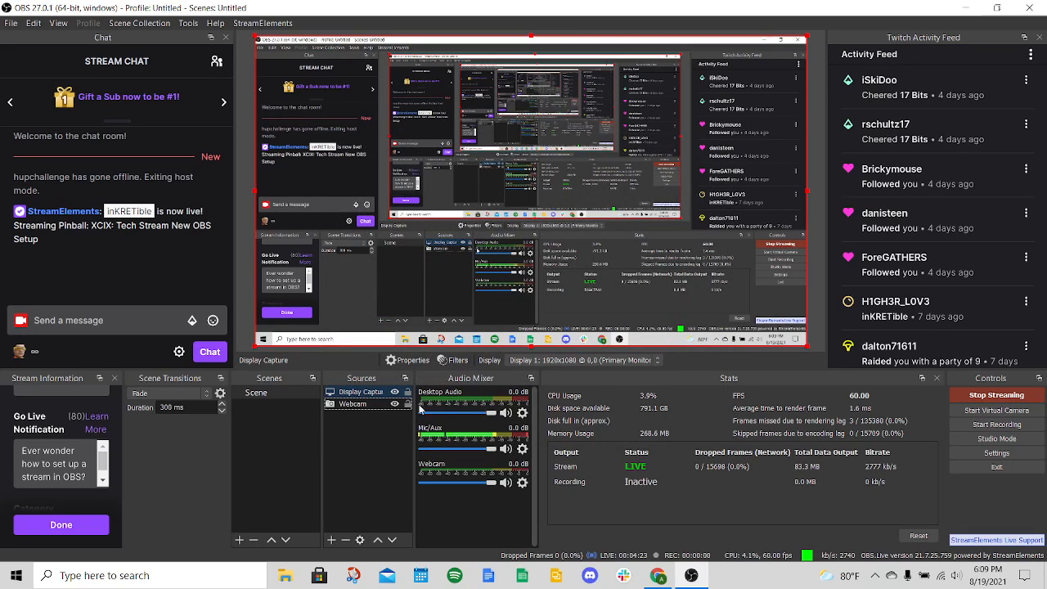
pyautogui.click(356, 405)
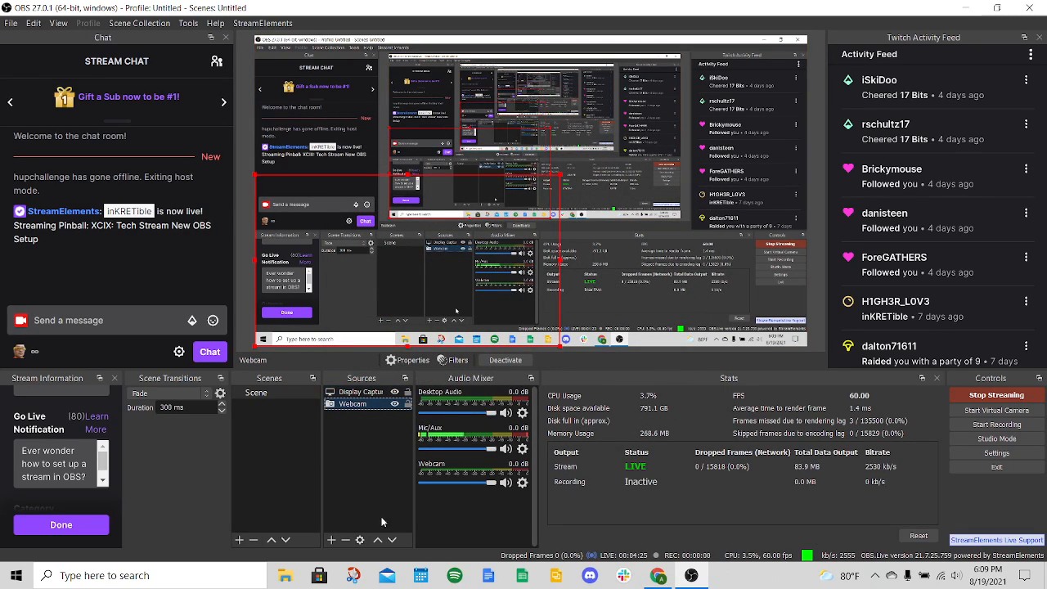
pyautogui.click(378, 541)
pyautogui.moveTo(466, 238)
pyautogui.mouseDown()
pyautogui.moveTo(658, 255)
pyautogui.moveTo(424, 254)
pyautogui.mouseUp()
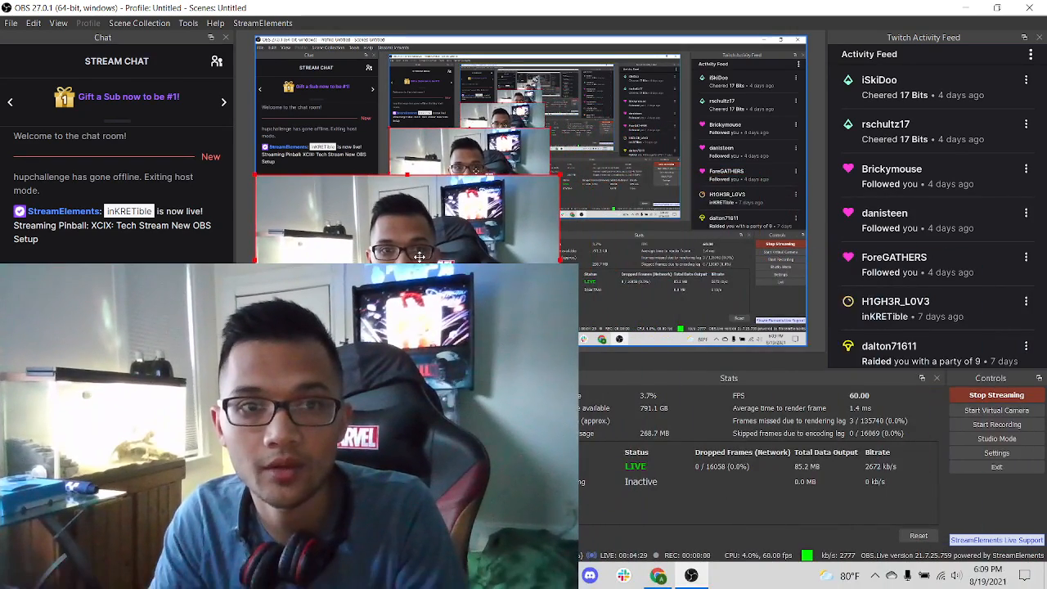
pyautogui.moveTo(559, 187); pyautogui.dragTo(417, 280)
# Shrink the Display Capture toward the canvas's upper-right corner so that it clears the webcam image without overlapping
pyautogui.click(254, 343)
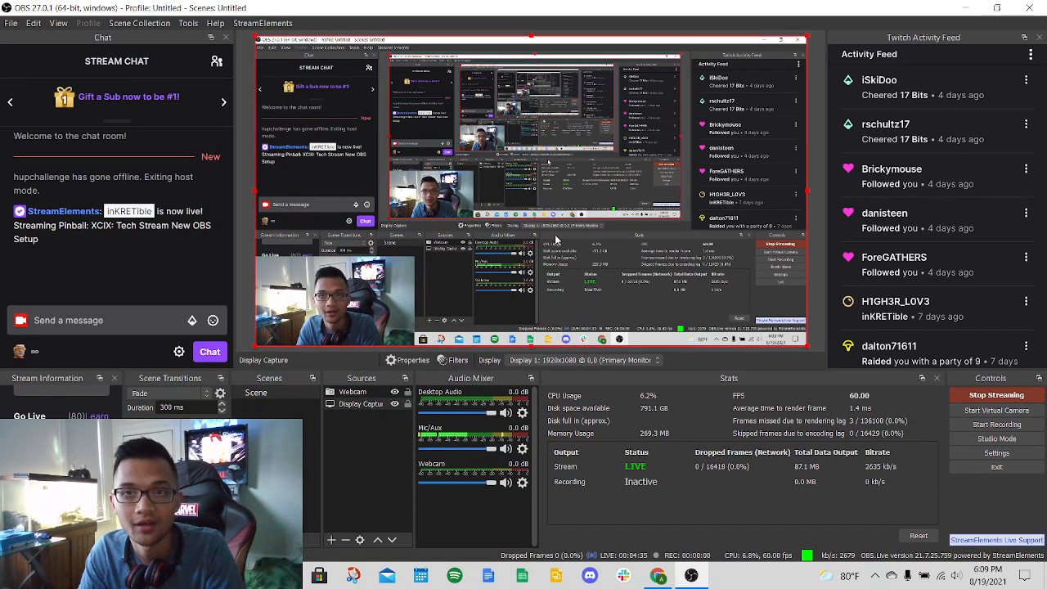
pyautogui.moveTo(253, 345); pyautogui.dragTo(419, 246)
pyautogui.moveTo(605, 164); pyautogui.dragTo(602, 166)
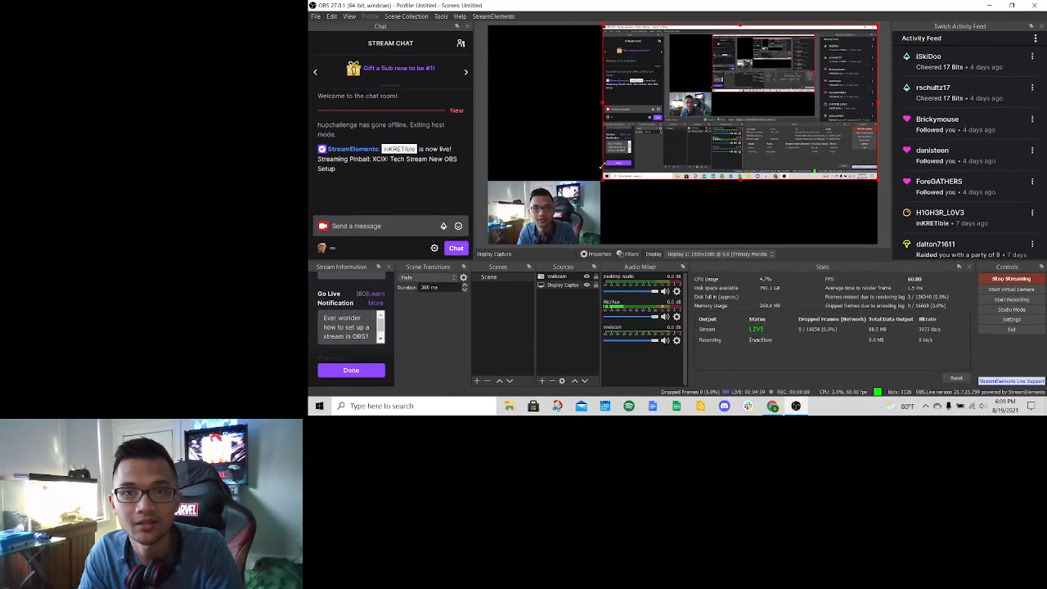
pyautogui.moveTo(766, 164)
pyautogui.mouseDown()
pyautogui.moveTo(763, 415)
pyautogui.moveTo(763, 161)
pyautogui.mouseUp()
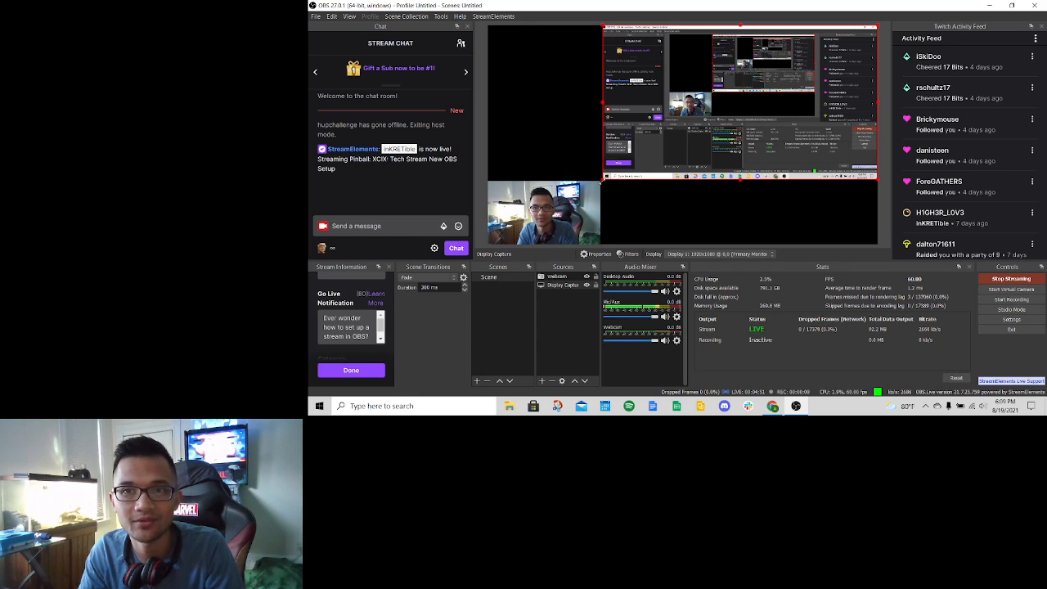
pyautogui.click(556, 215)
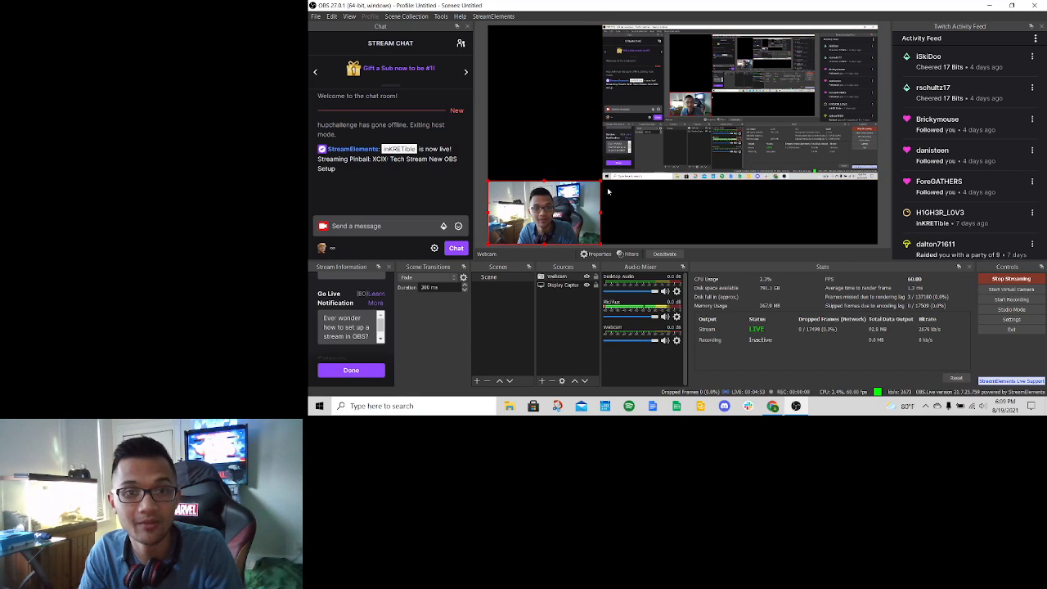
pyautogui.click(659, 171)
pyautogui.moveTo(603, 180); pyautogui.dragTo(543, 211)
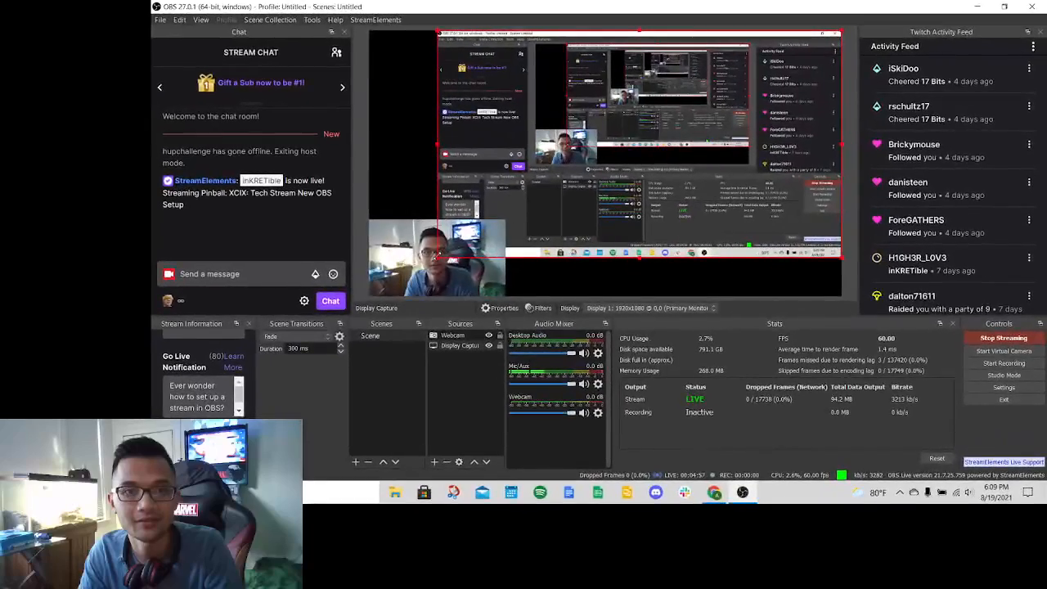
pyautogui.moveTo(437, 256); pyautogui.dragTo(508, 216)
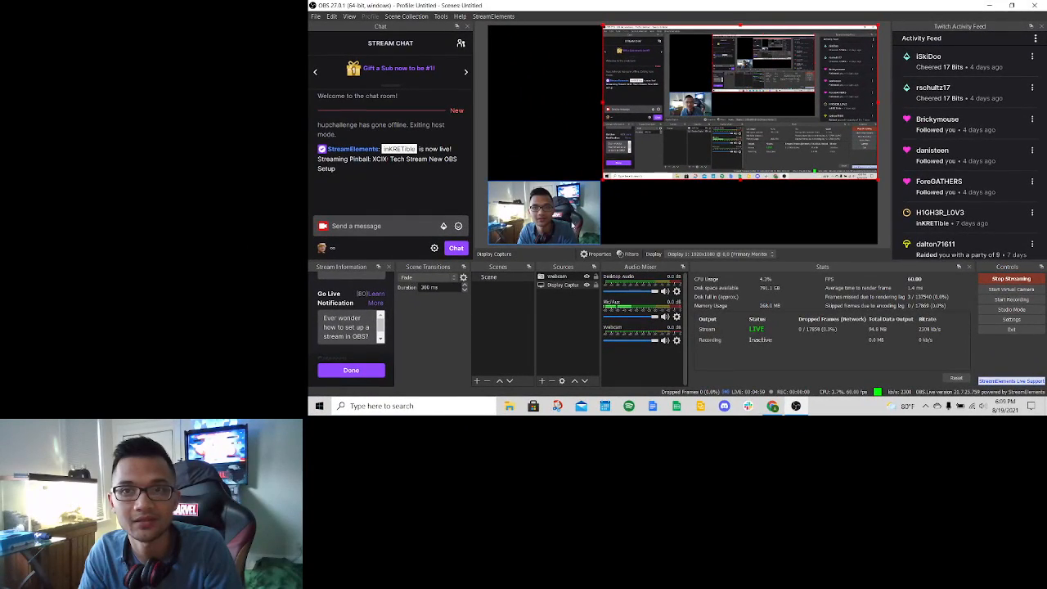
# Move the webcam image to the canvas's upper-right corner and enlarge the Display Capture to fill the whole canvas
pyautogui.moveTo(581, 200); pyautogui.dragTo(854, 44)
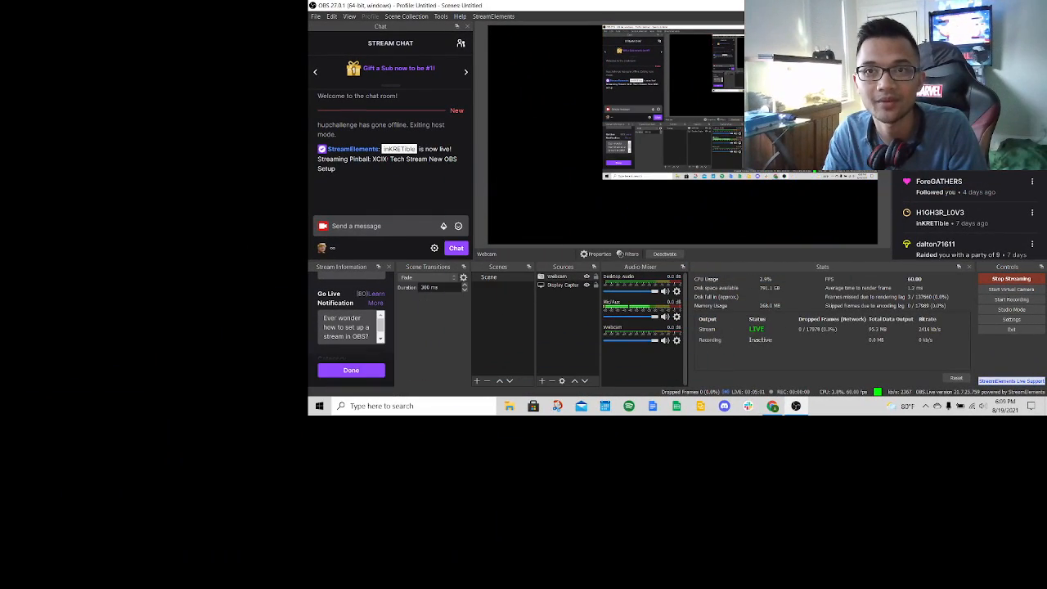
pyautogui.click(603, 183)
pyautogui.moveTo(601, 182); pyautogui.dragTo(488, 244)
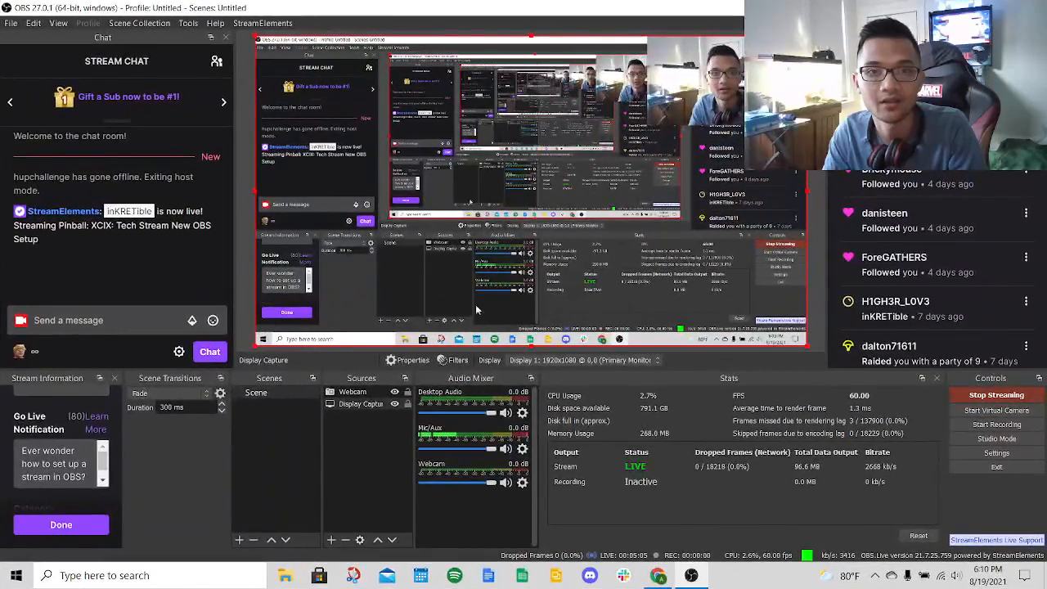
# Shrink the webcam image within the canvas's upper-right corner so it covers less of the Display Capture
pyautogui.click(659, 115)
pyautogui.moveTo(648, 124); pyautogui.dragTo(691, 82)
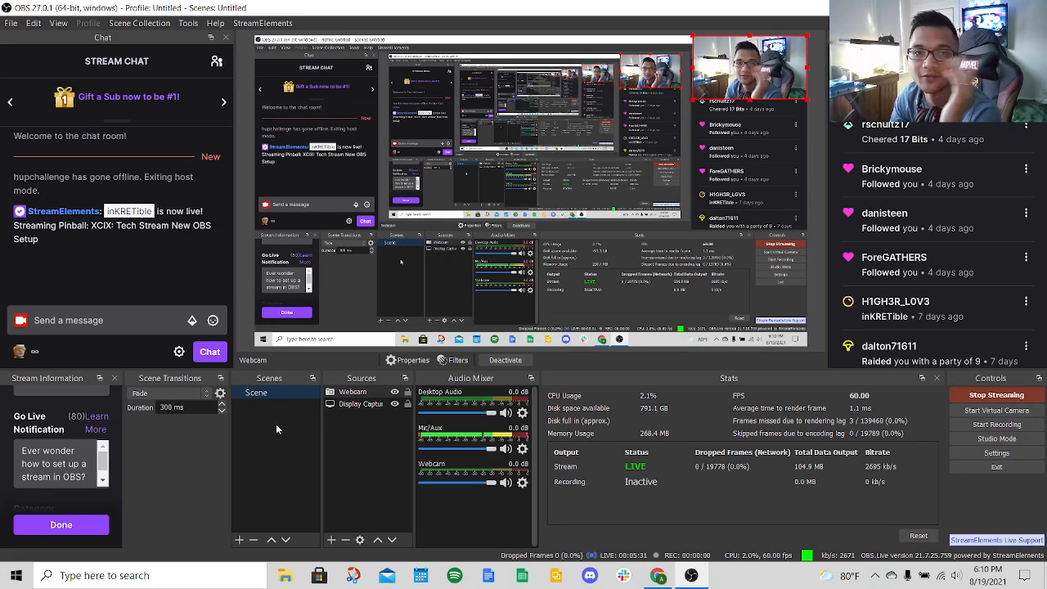
# Add a scene named Just Webcam, copy the Webcam source from Scene into it and return to Scene
pyautogui.click(241, 539)
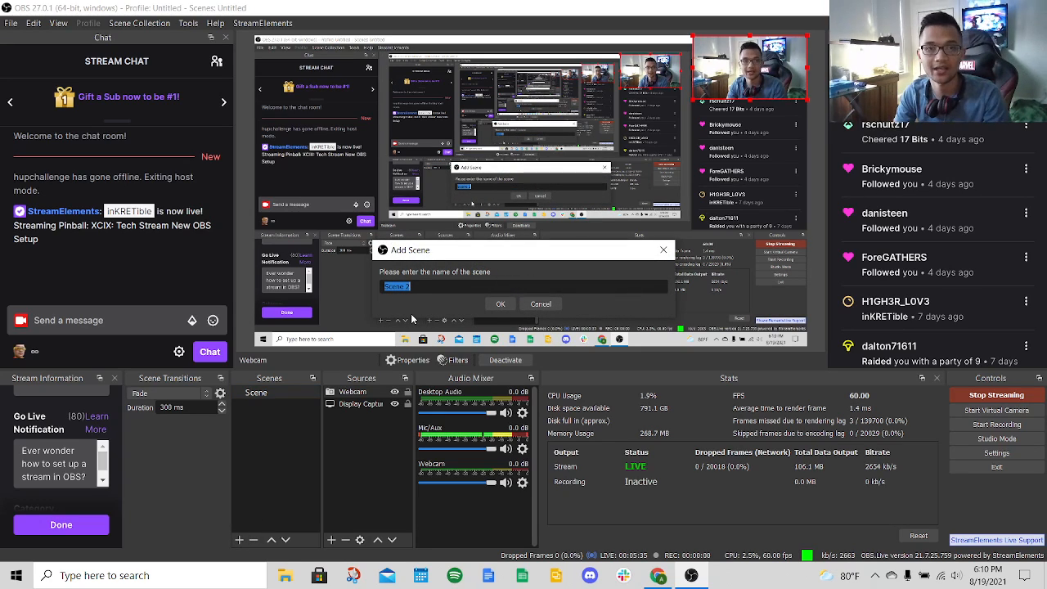
pyautogui.write('Just Webcam')
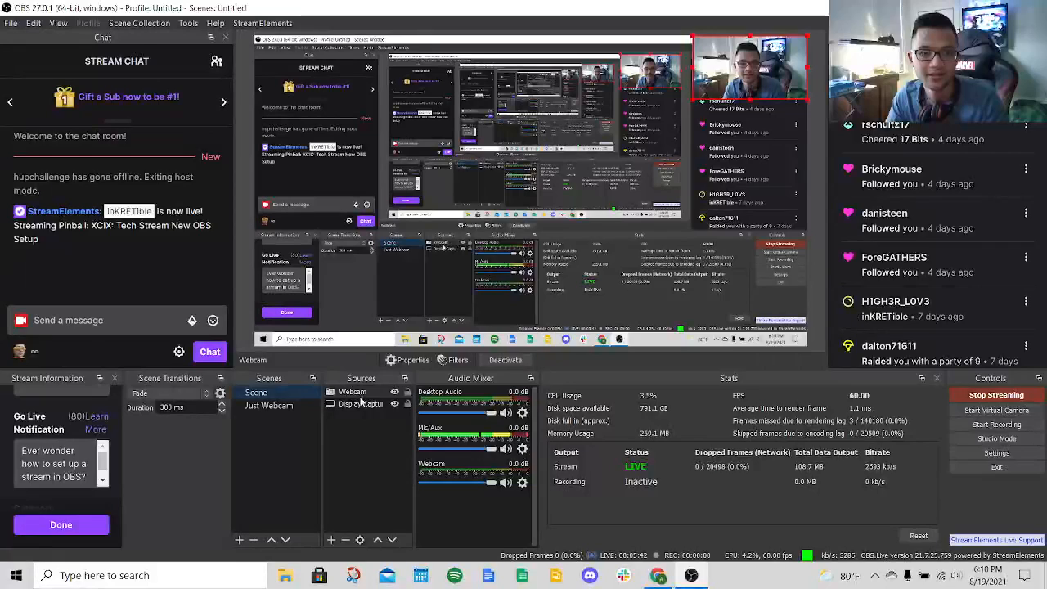
pyautogui.rightClick(370, 393)
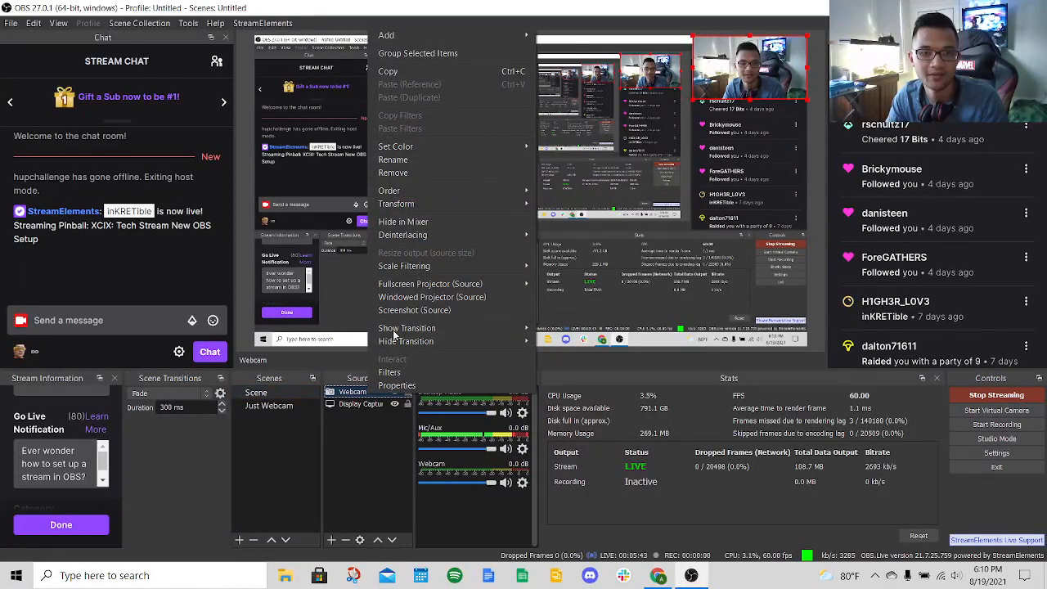
pyautogui.click(256, 398)
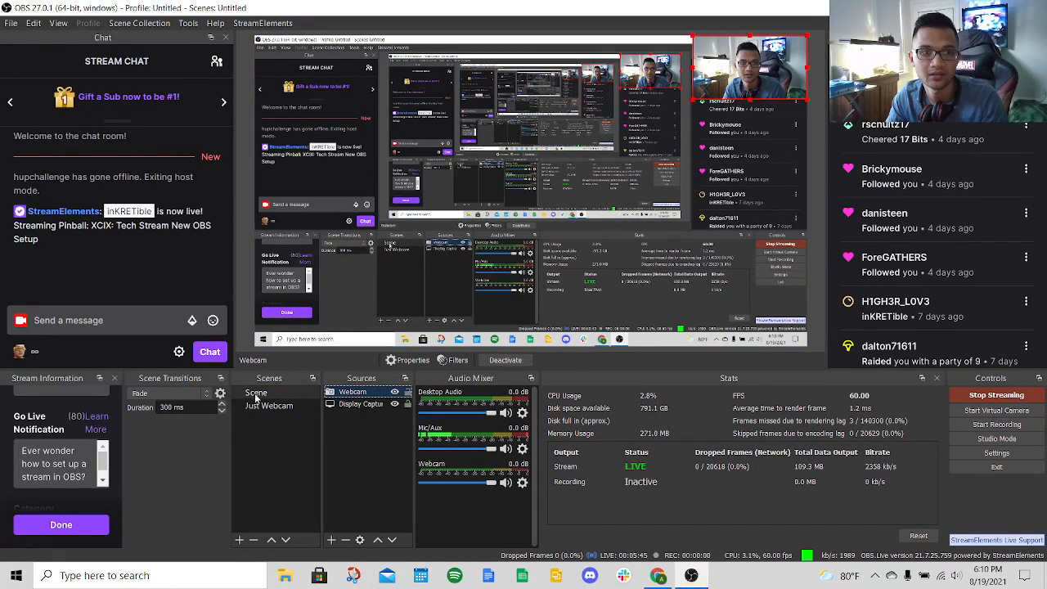
pyautogui.click(256, 394)
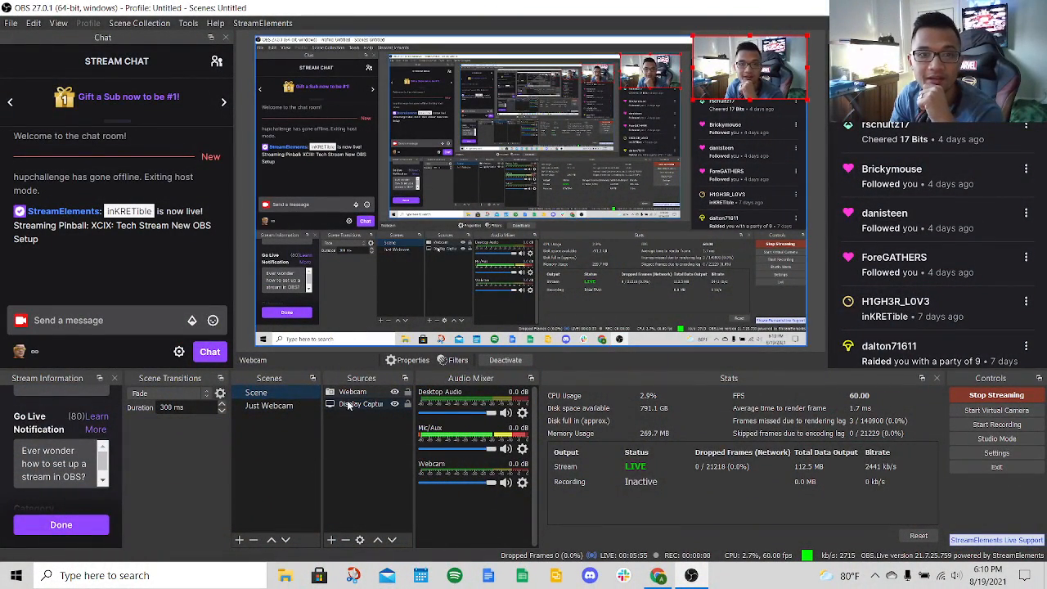
# Hide and show the Display Capture and Webcam sources of Scene, leaving both switched on
pyautogui.click(361, 404)
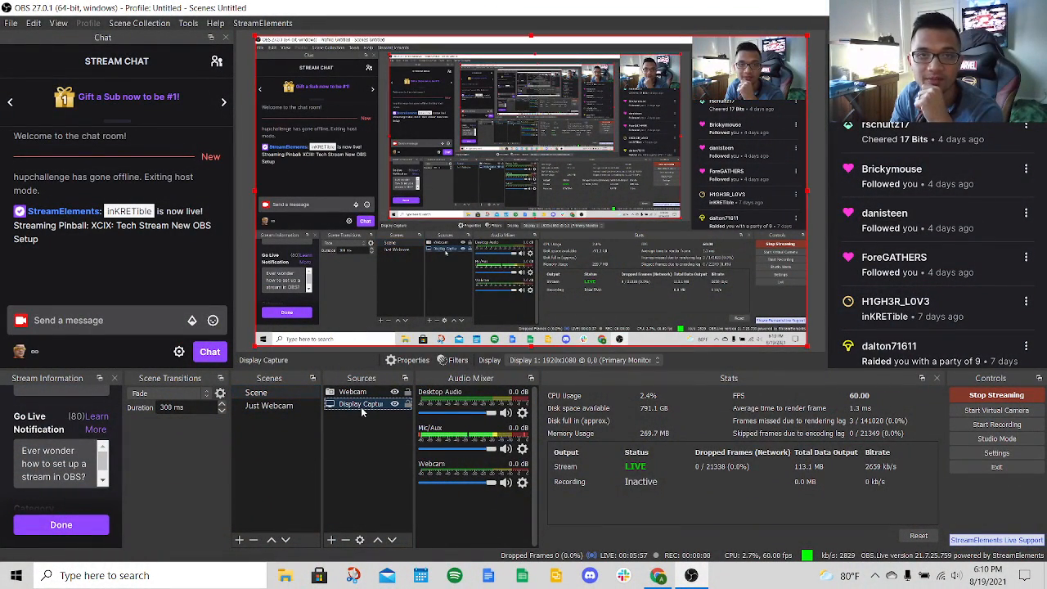
pyautogui.click(395, 404)
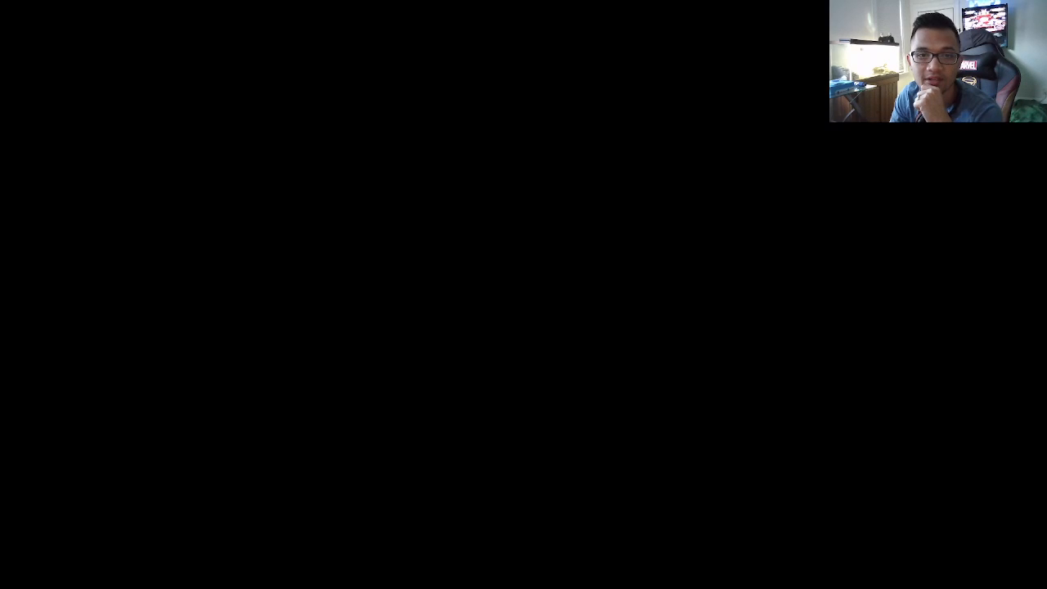
pyautogui.click(396, 404)
pyautogui.click(396, 405)
pyautogui.click(395, 392)
pyautogui.click(396, 391)
pyautogui.click(396, 405)
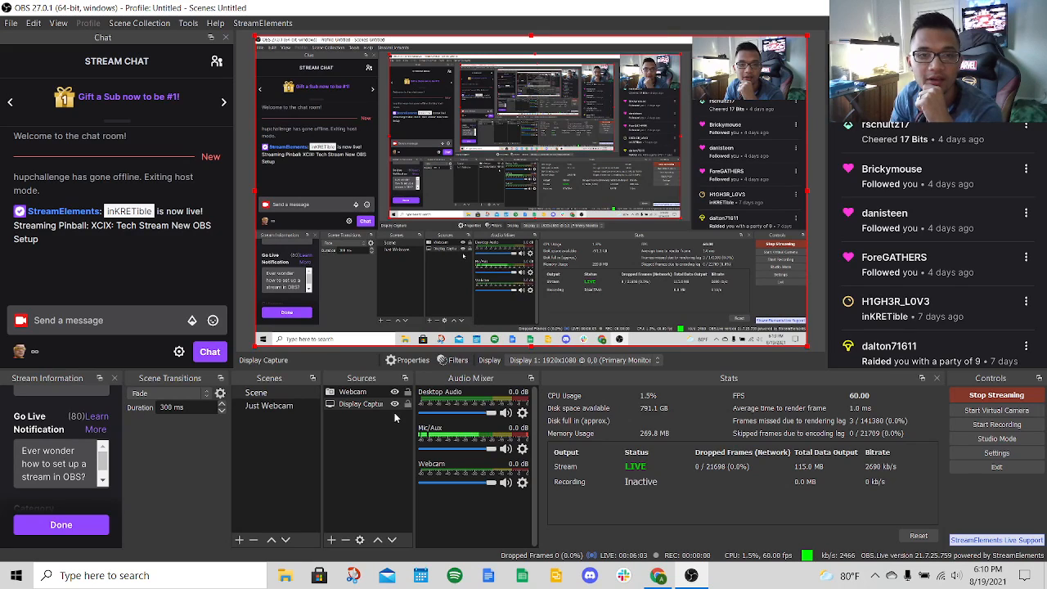
# Switch the output to the Just Webcam scene, return to Scene and clear the source selection
pyautogui.click(270, 406)
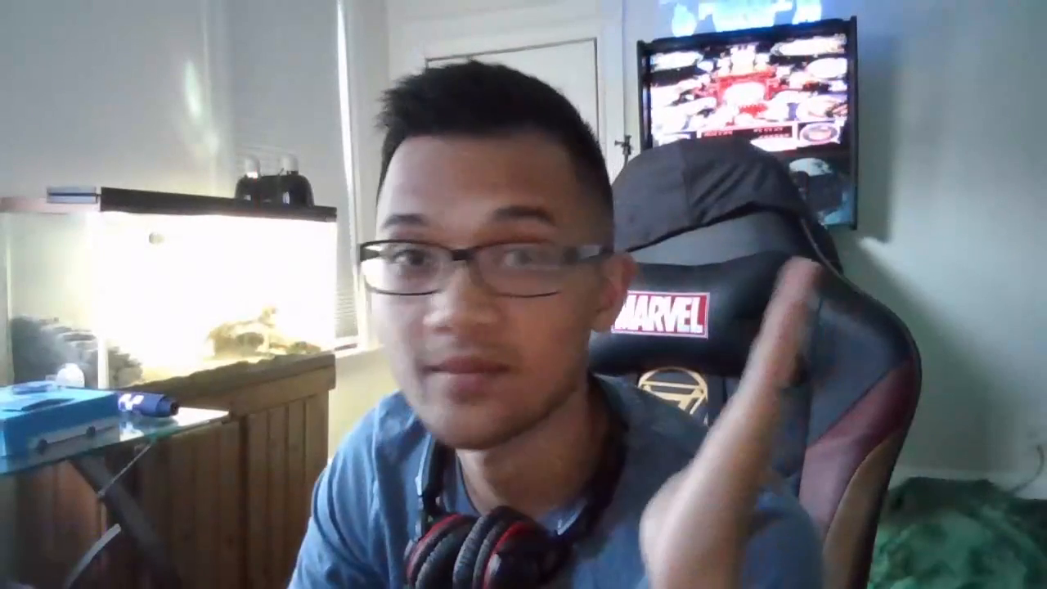
pyautogui.click(295, 395)
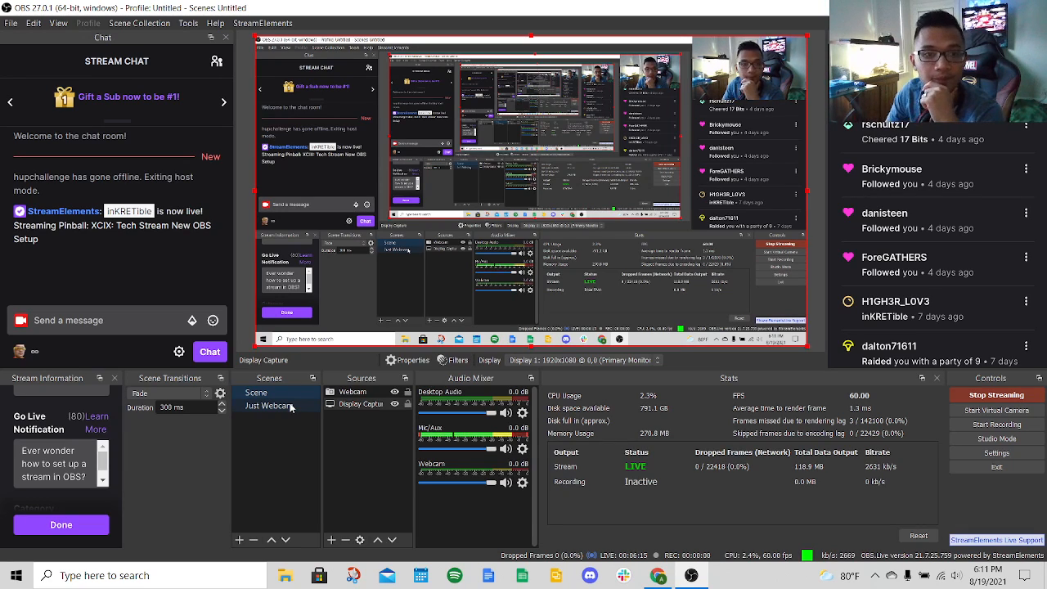
pyautogui.click(366, 439)
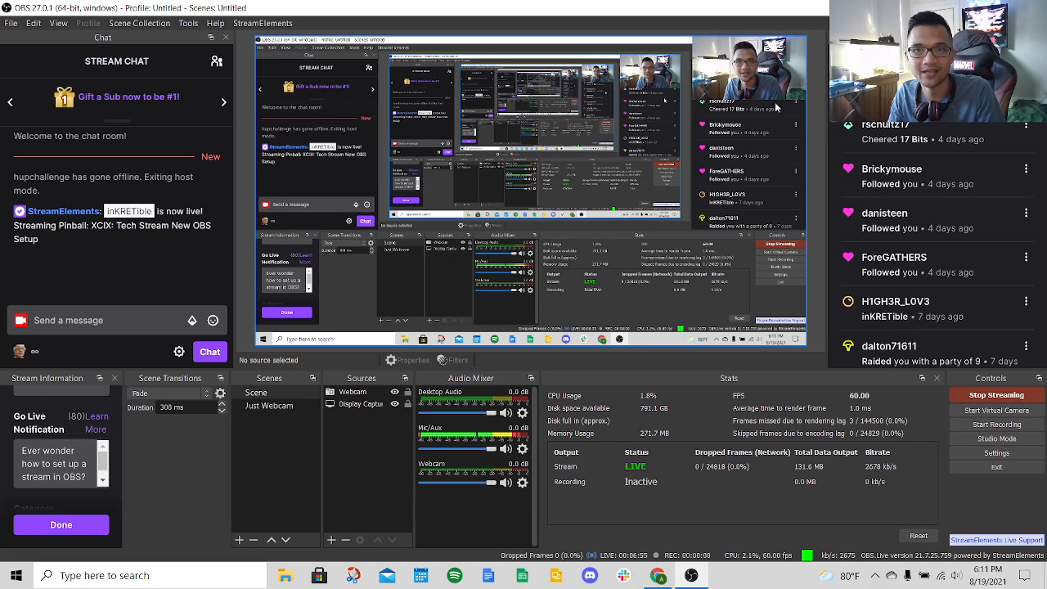
# Select each source in turn, then hide and restore the Webcam followed by the Display Capture
pyautogui.moveTo(773, 90)
pyautogui.mouseDown()
pyautogui.moveTo(750, 198)
pyautogui.moveTo(461, 292)
pyautogui.moveTo(328, 272)
pyautogui.moveTo(575, 160)
pyautogui.moveTo(618, 161)
pyautogui.moveTo(800, 86)
pyautogui.moveTo(769, 72)
pyautogui.mouseUp()
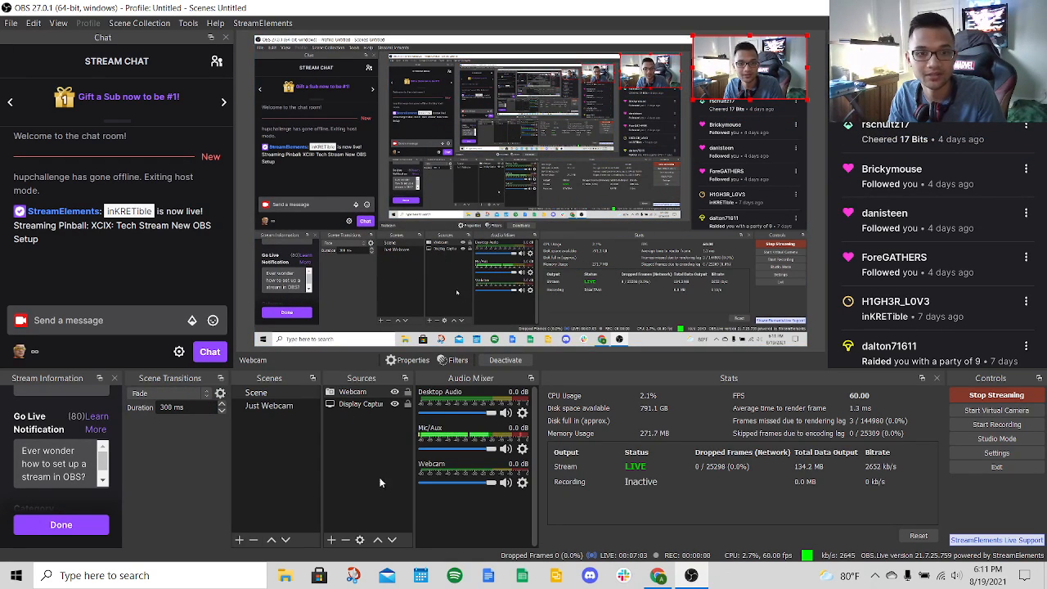
pyautogui.click(361, 404)
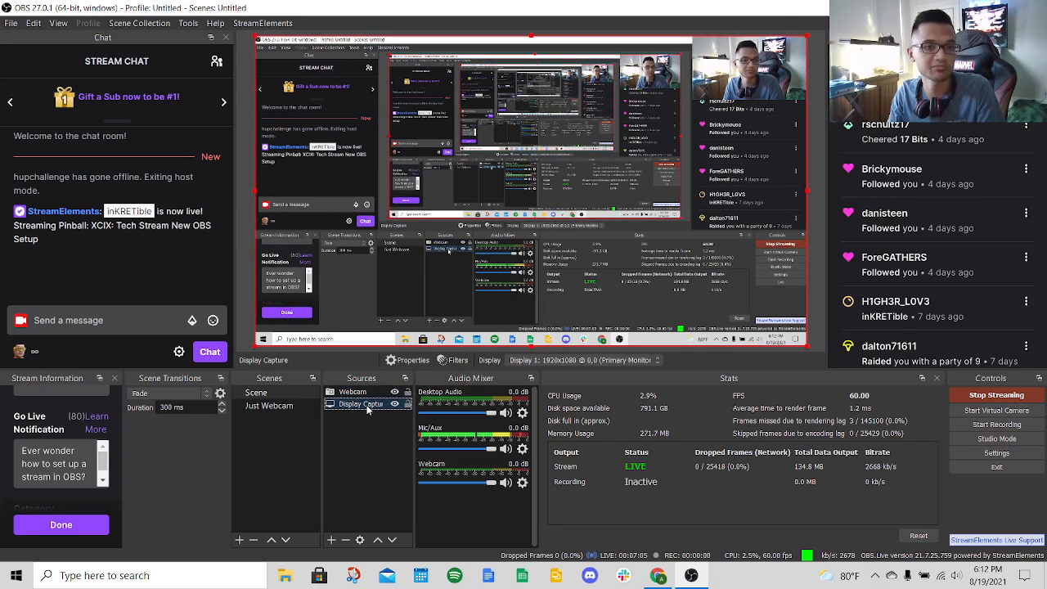
pyautogui.click(353, 392)
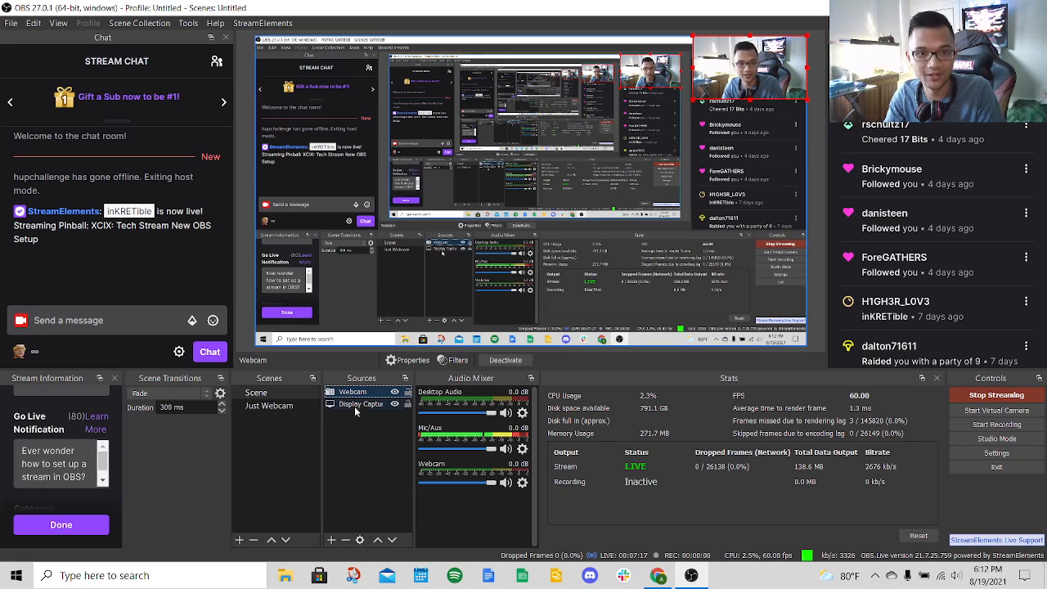
pyautogui.click(396, 393)
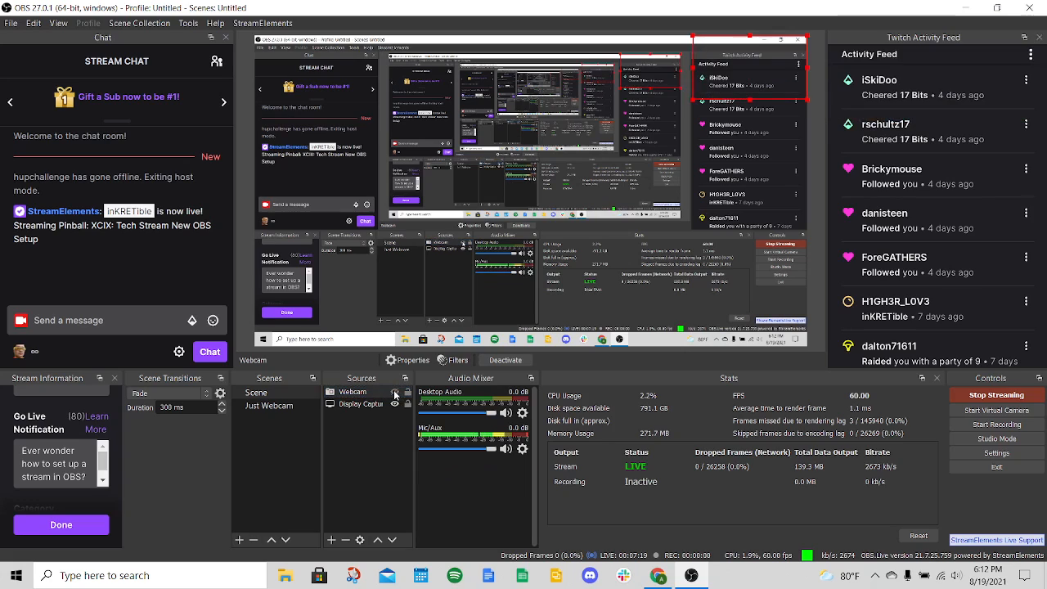
pyautogui.click(395, 393)
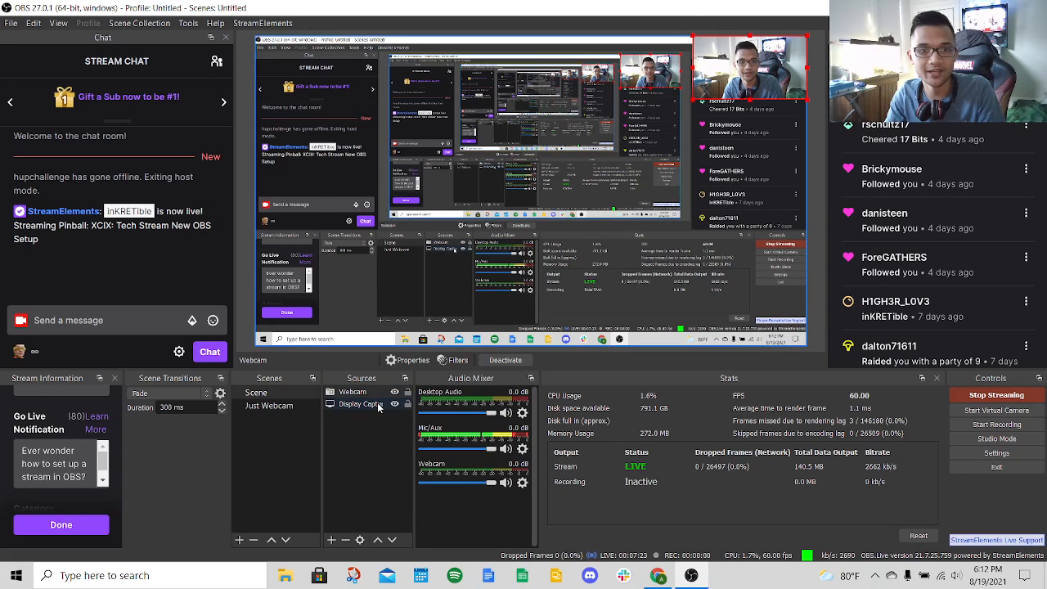
pyautogui.click(395, 405)
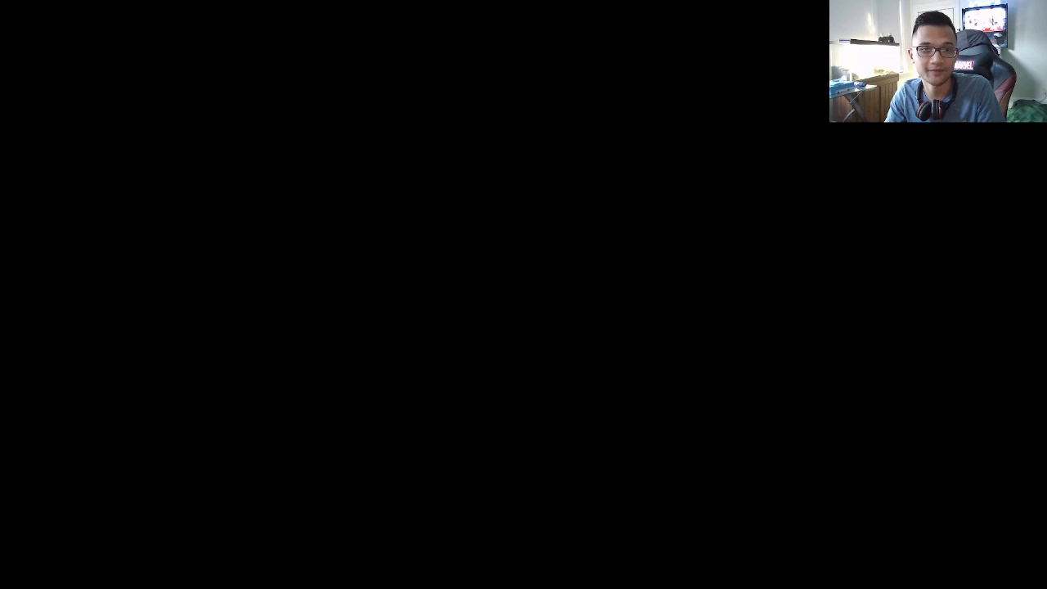
pyautogui.click(395, 404)
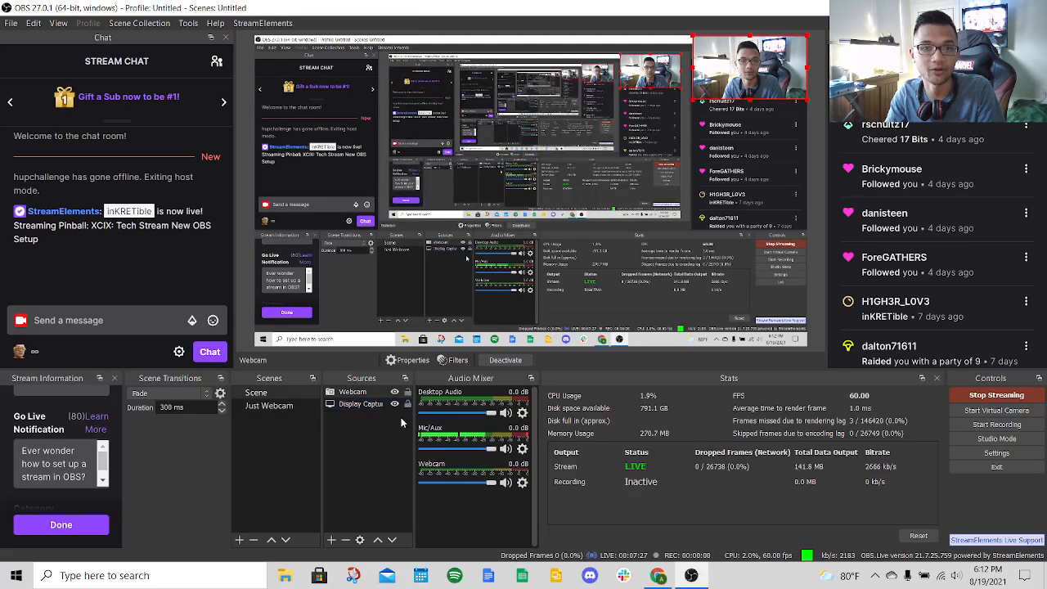
# Create a new Window Capture source in Scene, keeping the default name and making it visible
pyautogui.click(339, 450)
pyautogui.click(332, 541)
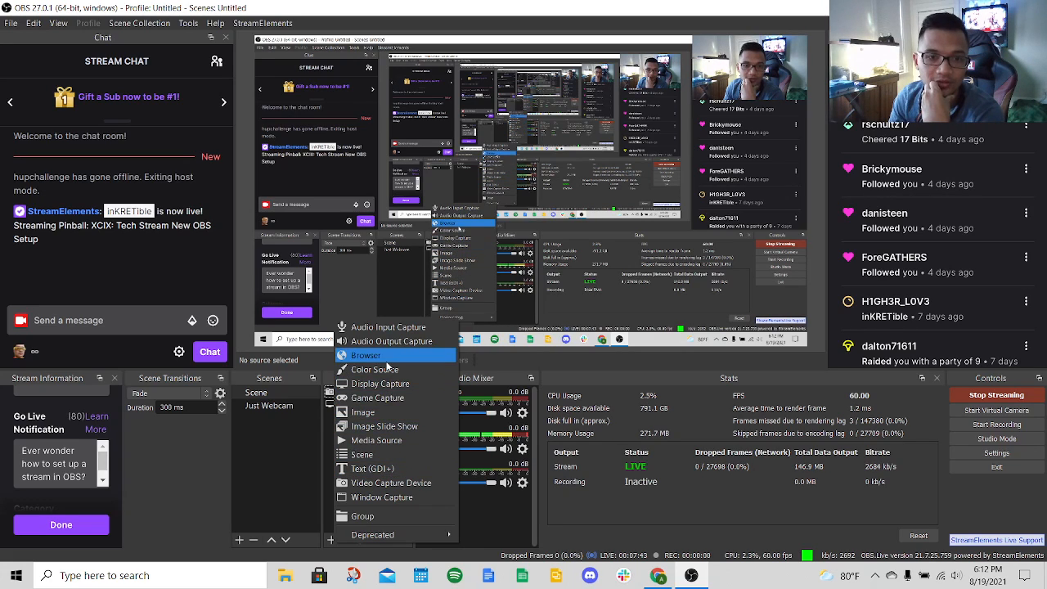
pyautogui.click(378, 496)
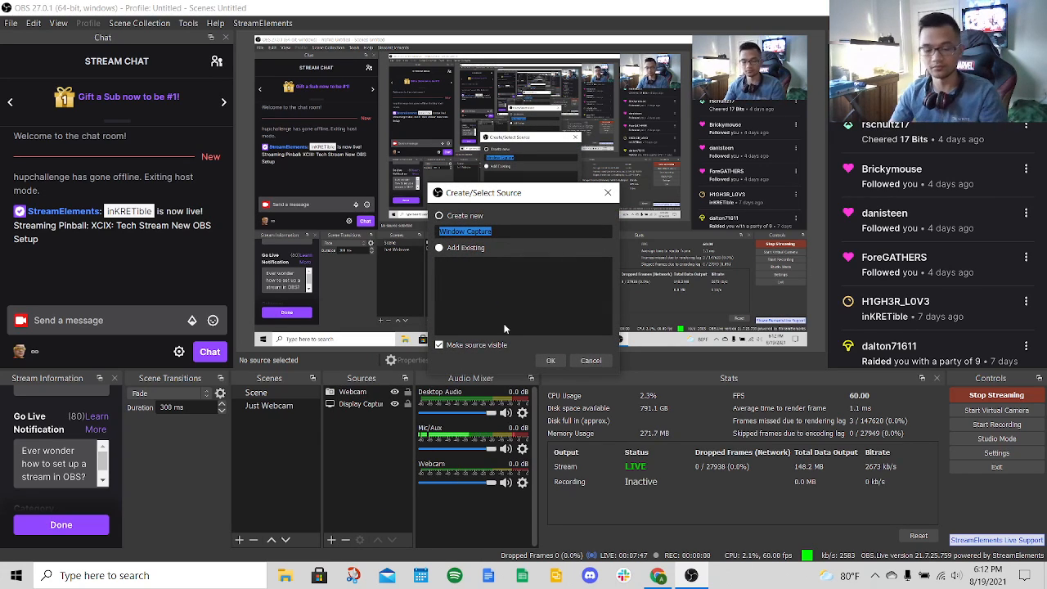
pyautogui.click(548, 361)
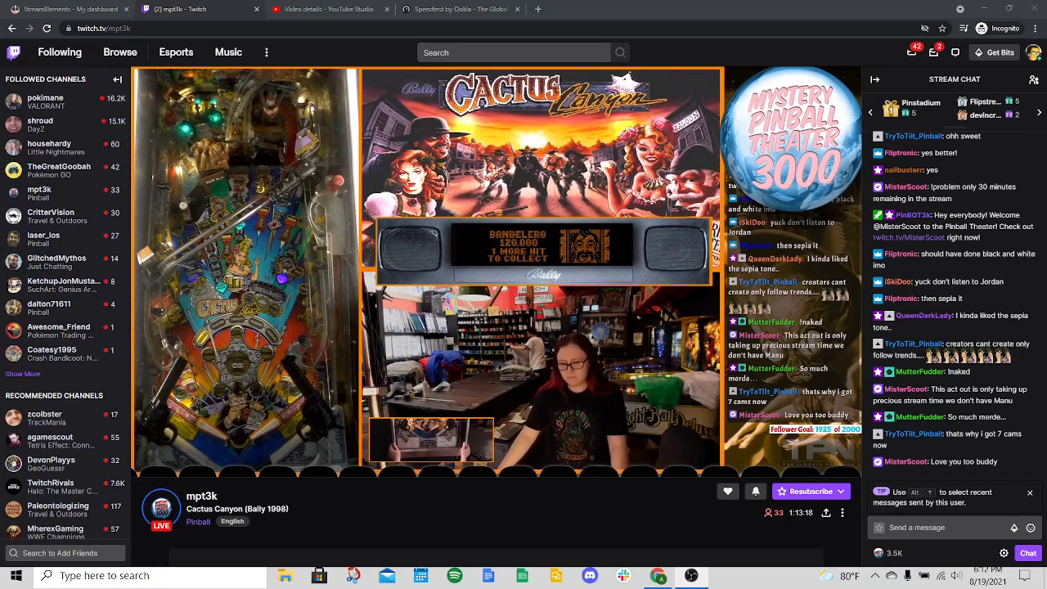
pyautogui.hotkey('alt', 'Tab')
# Move the Webcam source one place down in the source order, beneath Display Capture
pyautogui.click(352, 393)
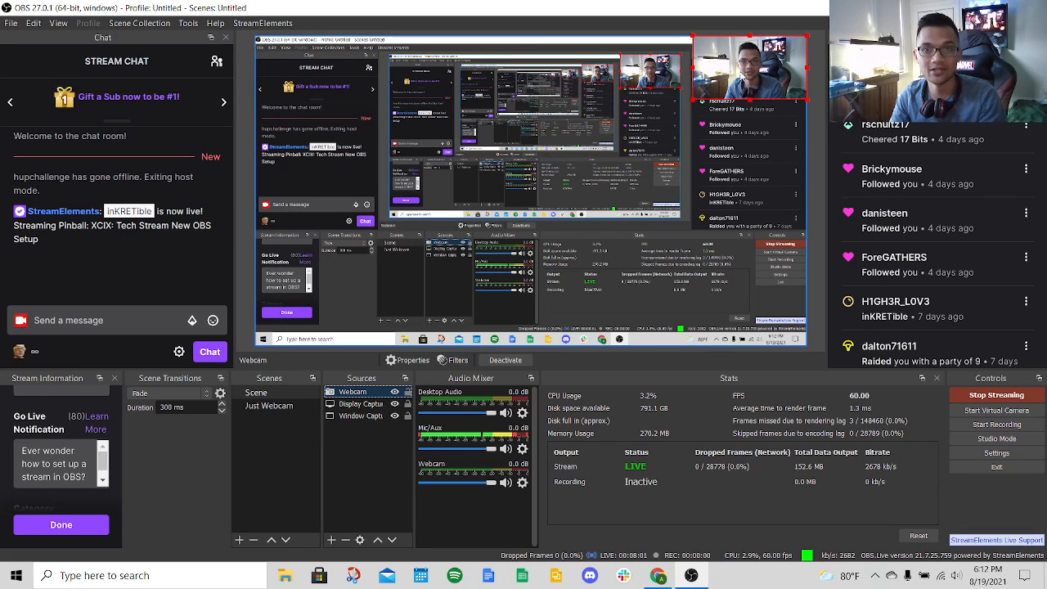
pyautogui.click(360, 393)
pyautogui.click(392, 542)
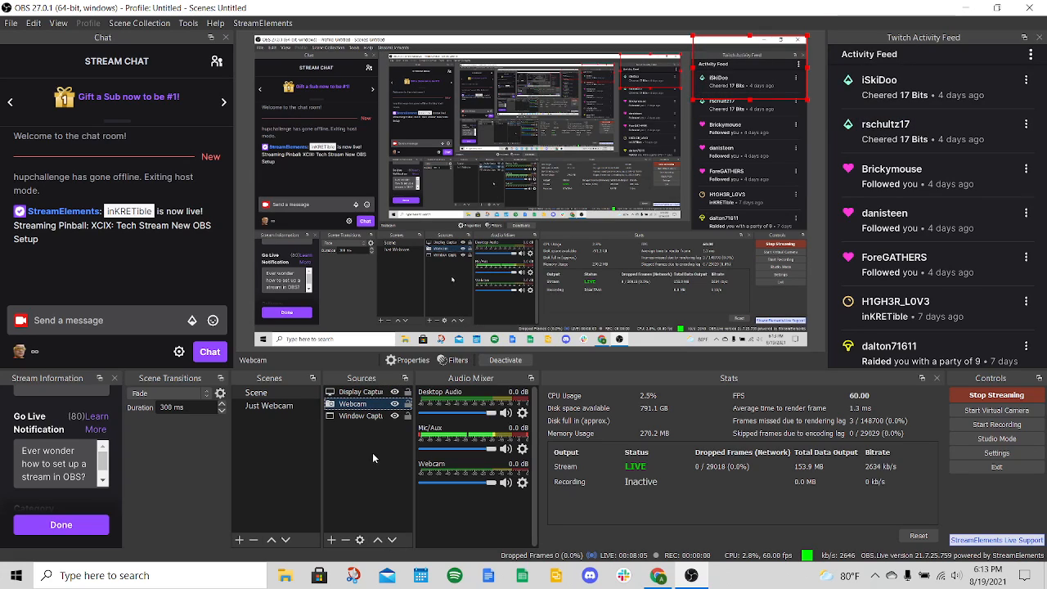
# Move the Webcam source back above Display Capture, then try moving the Window Capture source up the source order
pyautogui.click(368, 393)
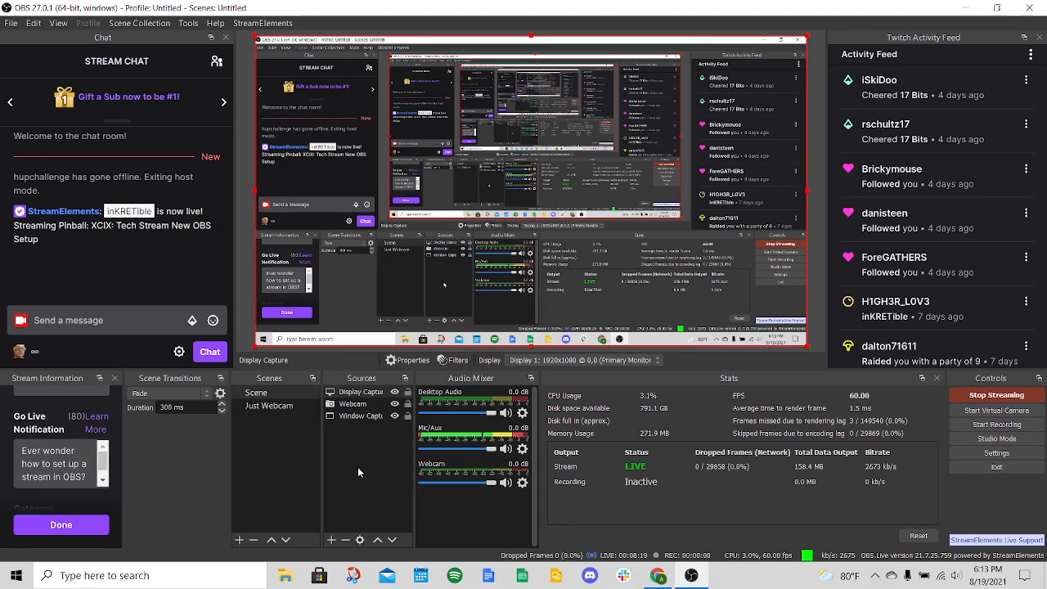
pyautogui.click(376, 404)
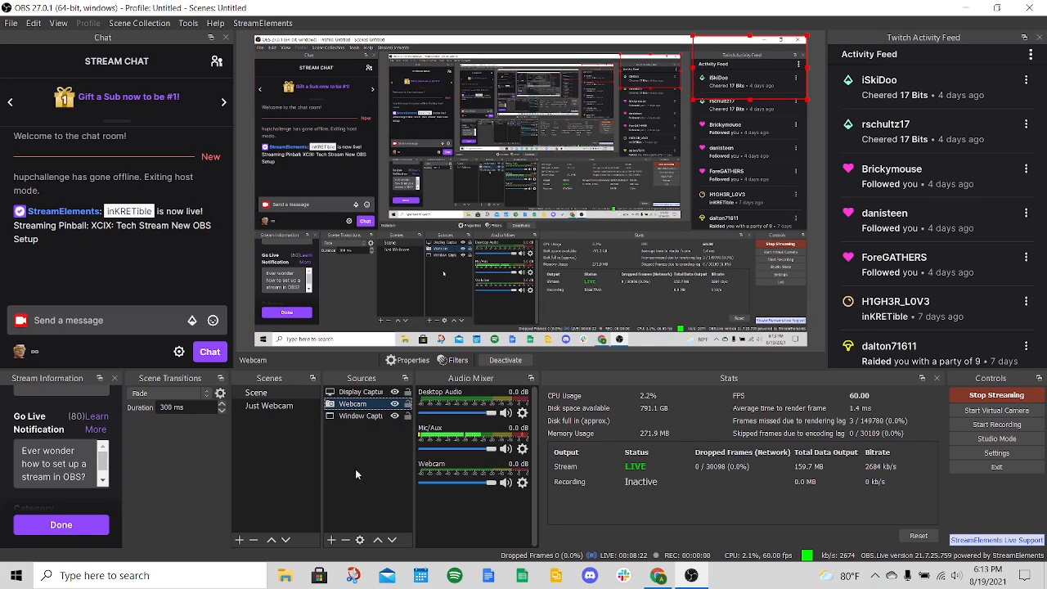
pyautogui.click(375, 541)
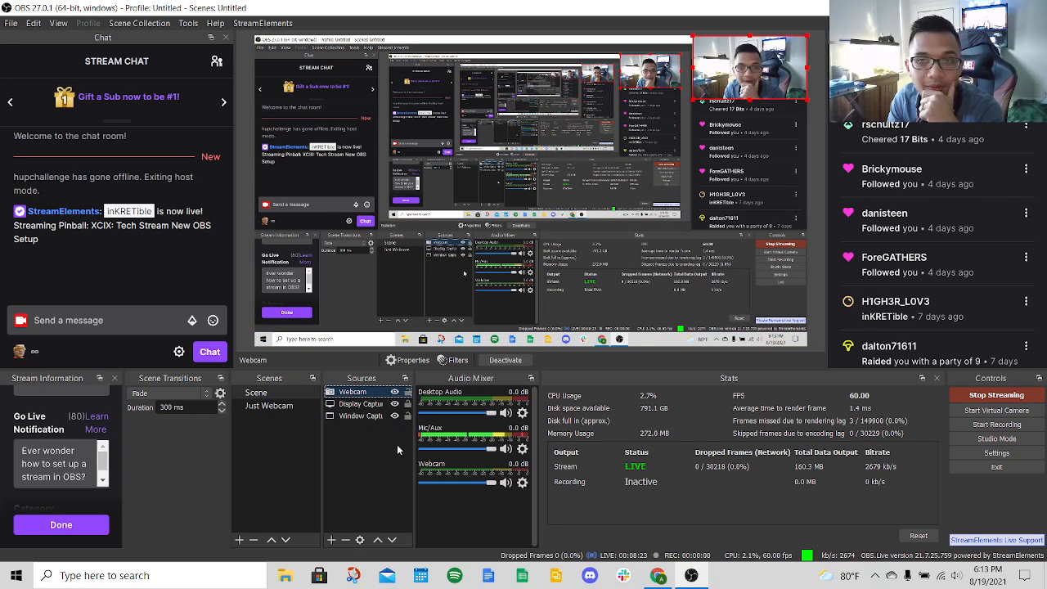
pyautogui.click(363, 414)
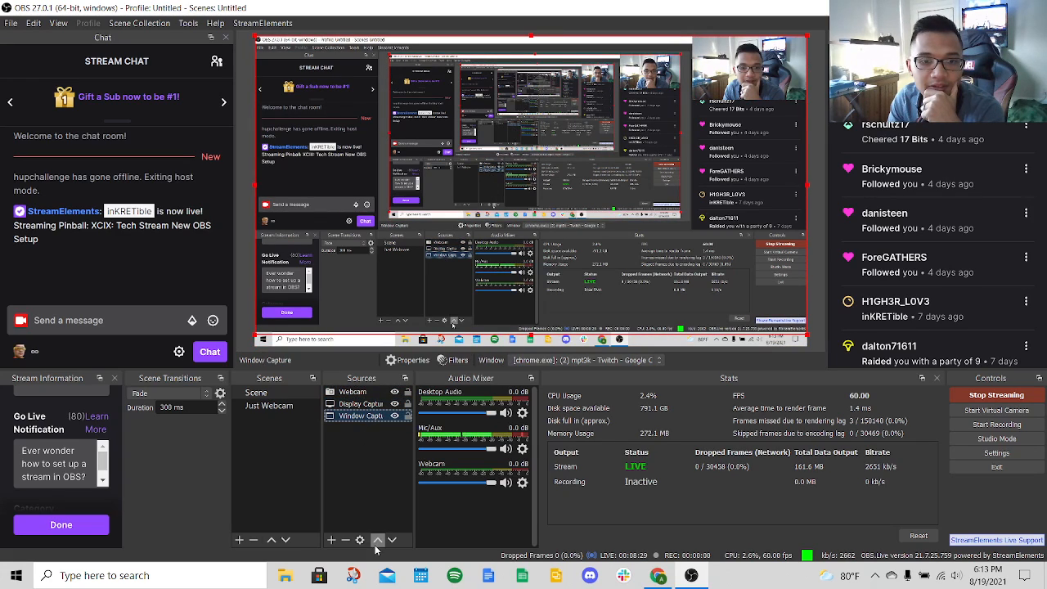
pyautogui.click(376, 543)
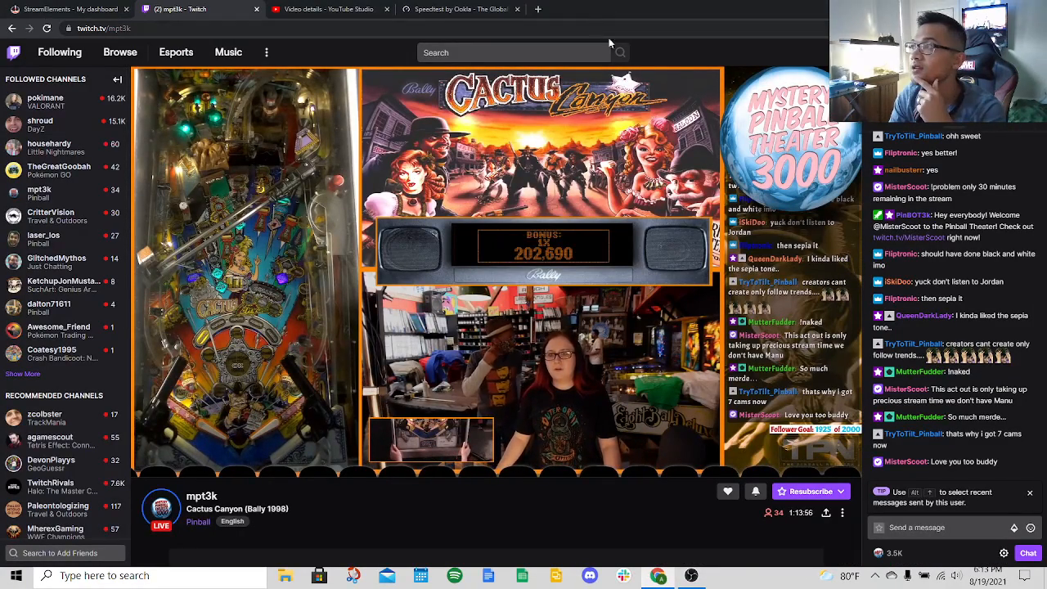
# Open a new browser tab and look over the StreamElements dashboard
pyautogui.click(538, 9)
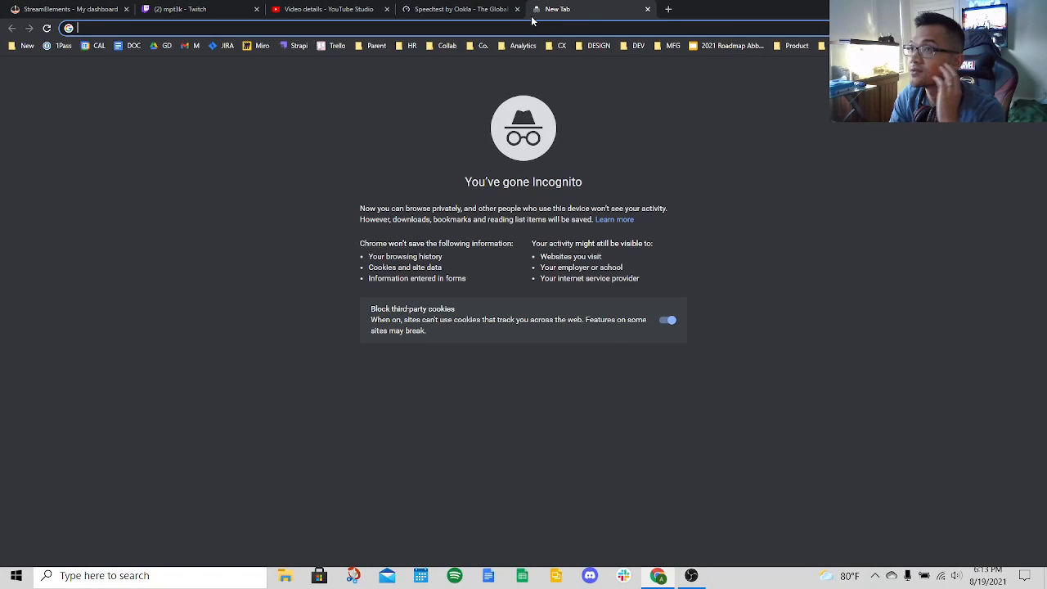
pyautogui.click(66, 10)
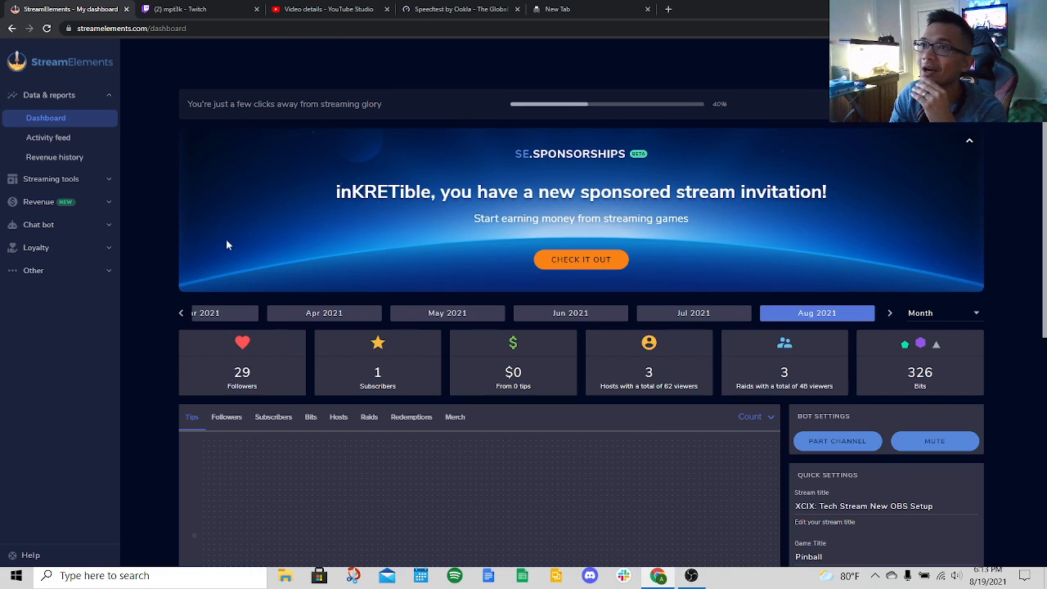
pyautogui.scroll(-3, 258, 250)
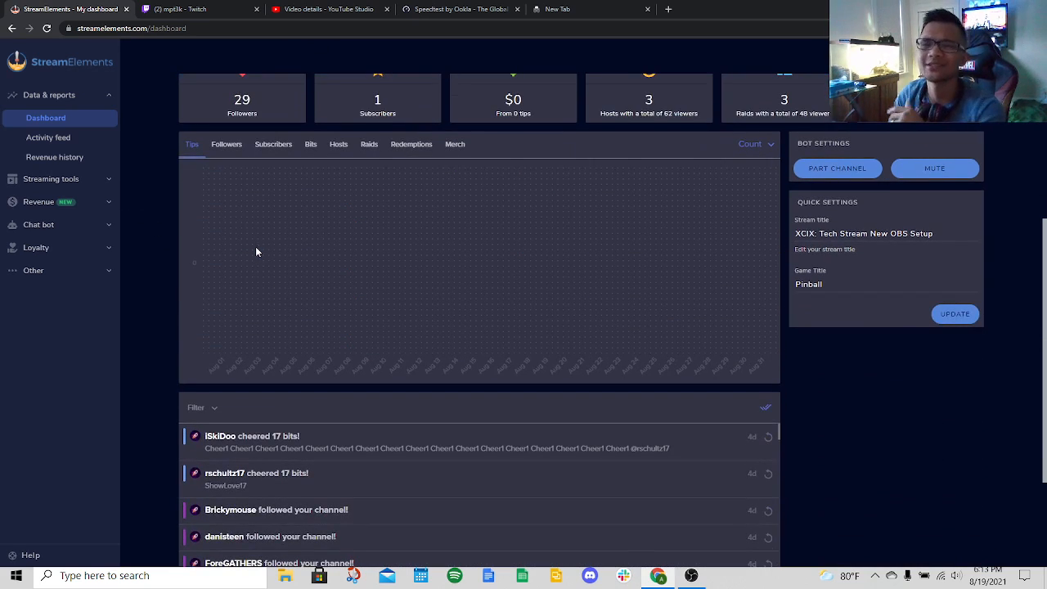
pyautogui.scroll(3, 206, 142)
# Search the web for "streamlabs" in the new tab and open the Streamlabs website
pyautogui.click(577, 9)
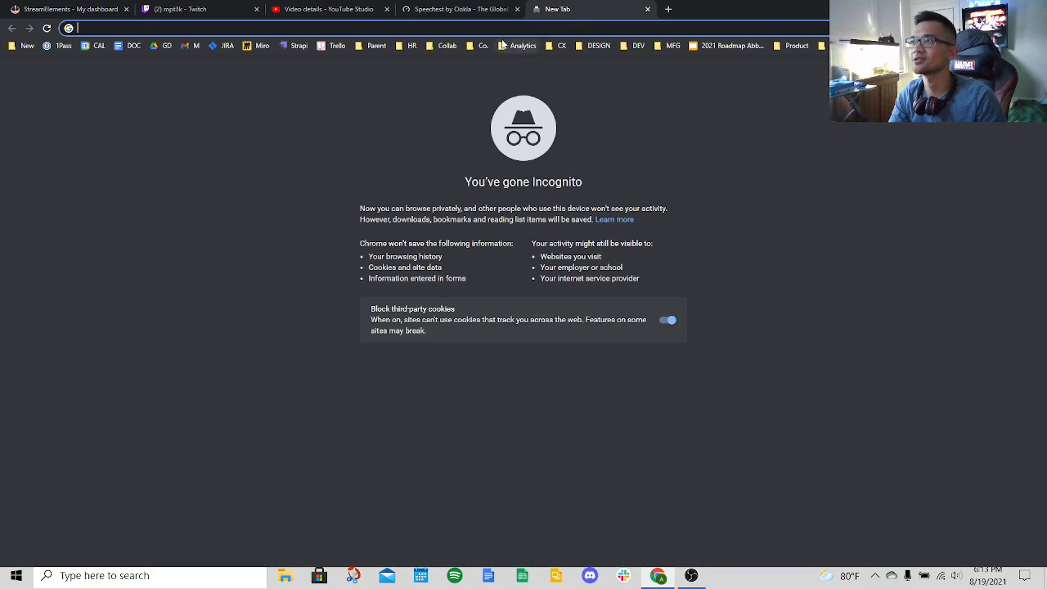
pyautogui.write('streamlabs')
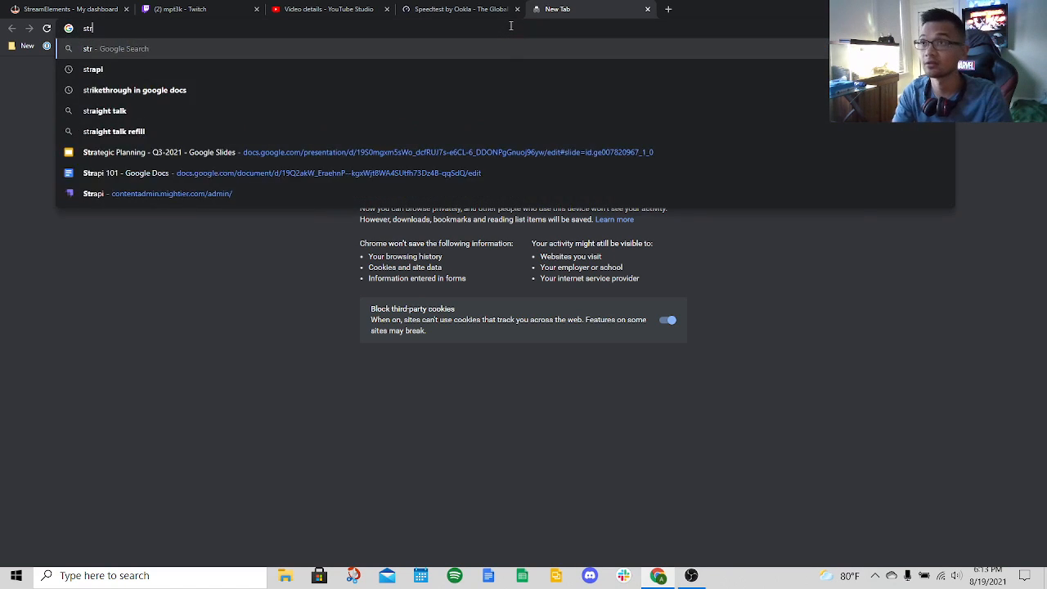
pyautogui.press('Return')
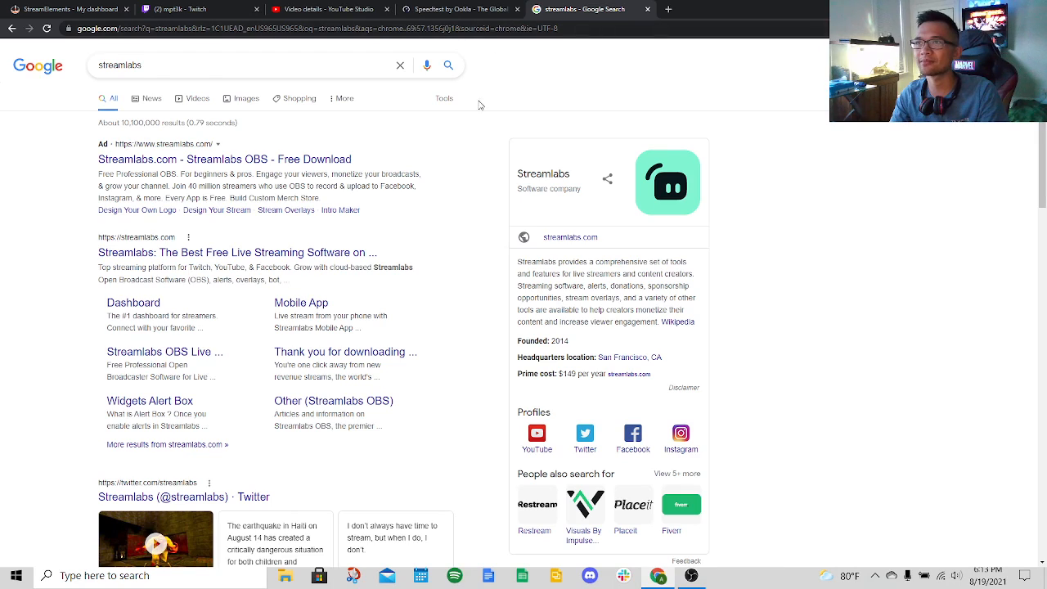
pyautogui.click(299, 161)
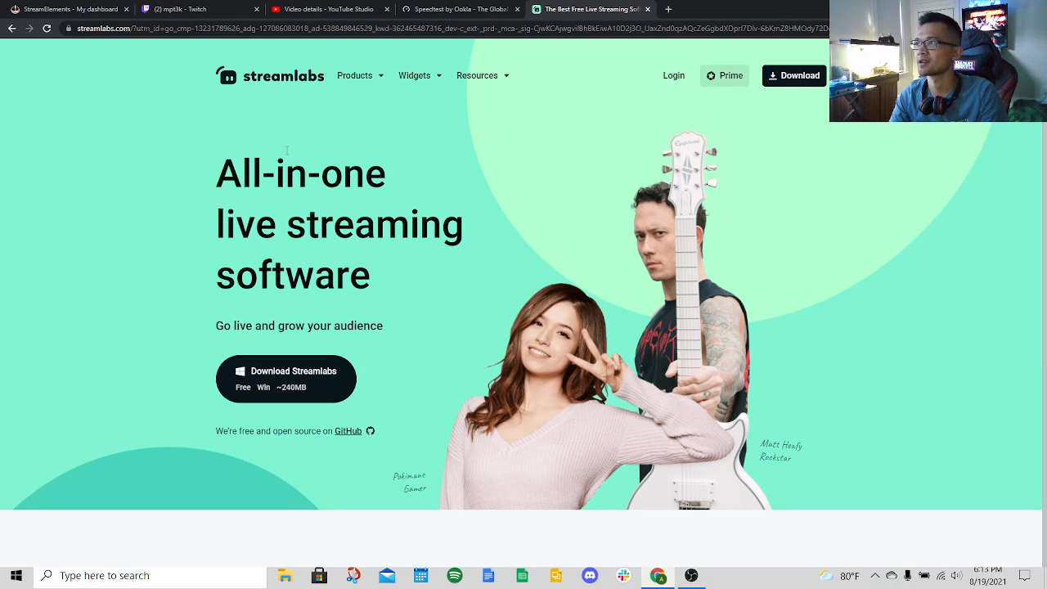
# Log in to Streamlabs and skip the Crossclip promotion to reach the dashboard
pyautogui.click(676, 77)
pyautogui.click(700, 286)
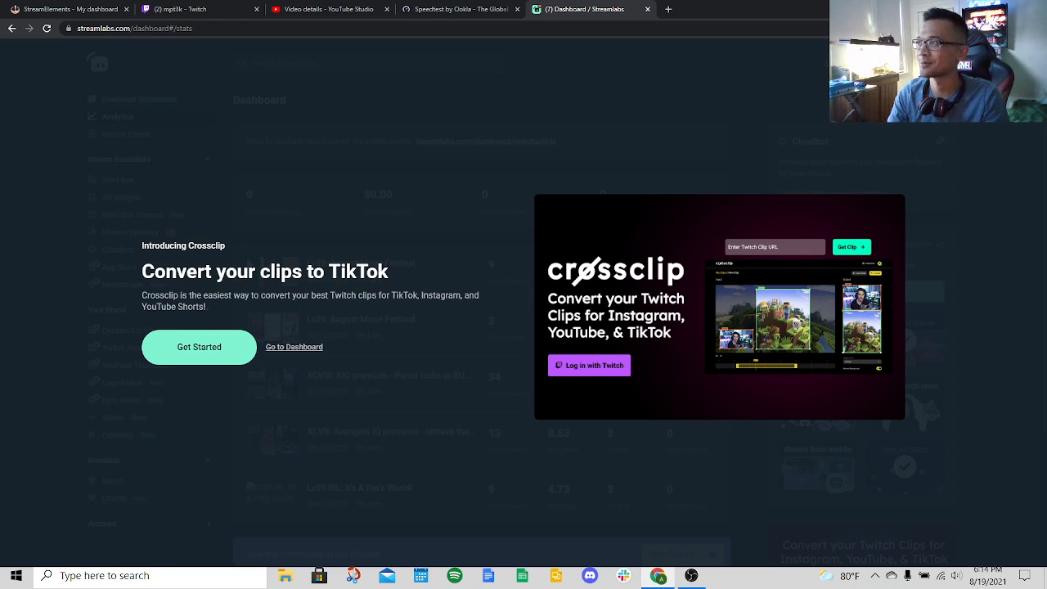
pyautogui.click(294, 347)
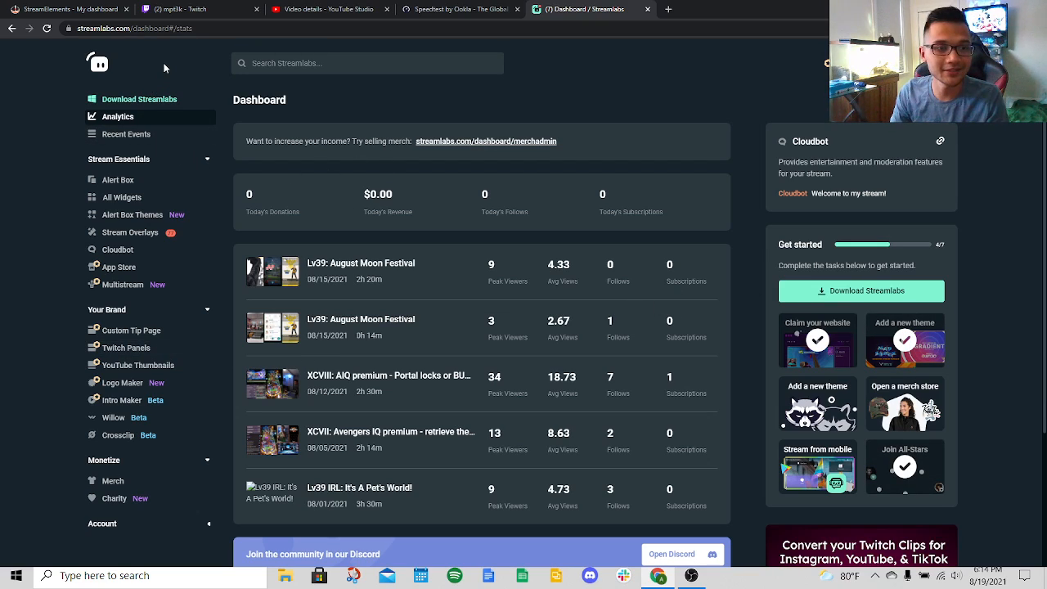
# Open the Alert Box widget from the Streamlabs widget gallery and dismiss its Alert Types tutorial
pyautogui.scroll(-2, 487, 286)
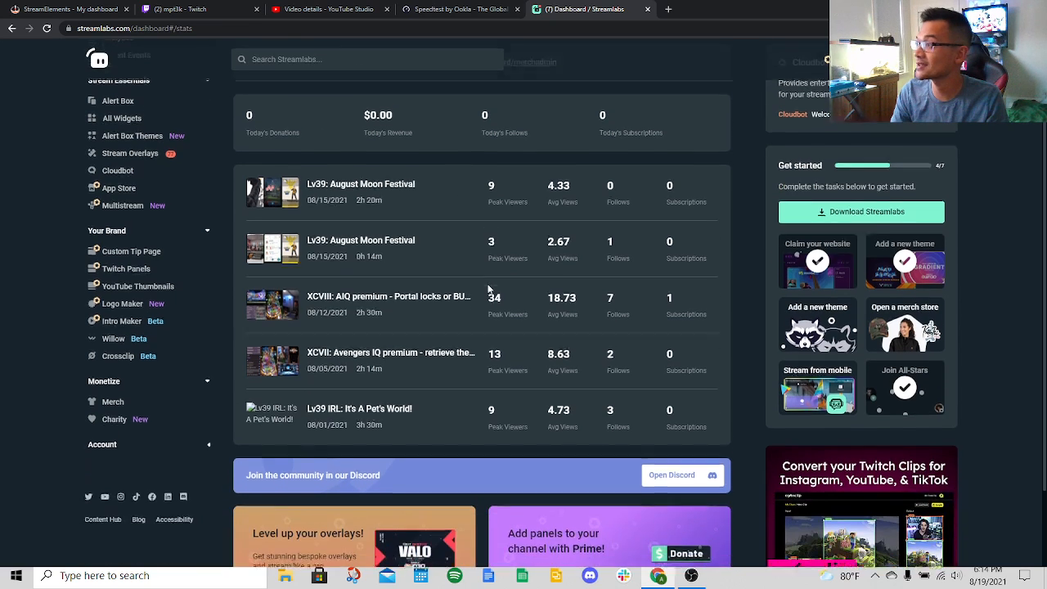
pyautogui.scroll(-1, 488, 287)
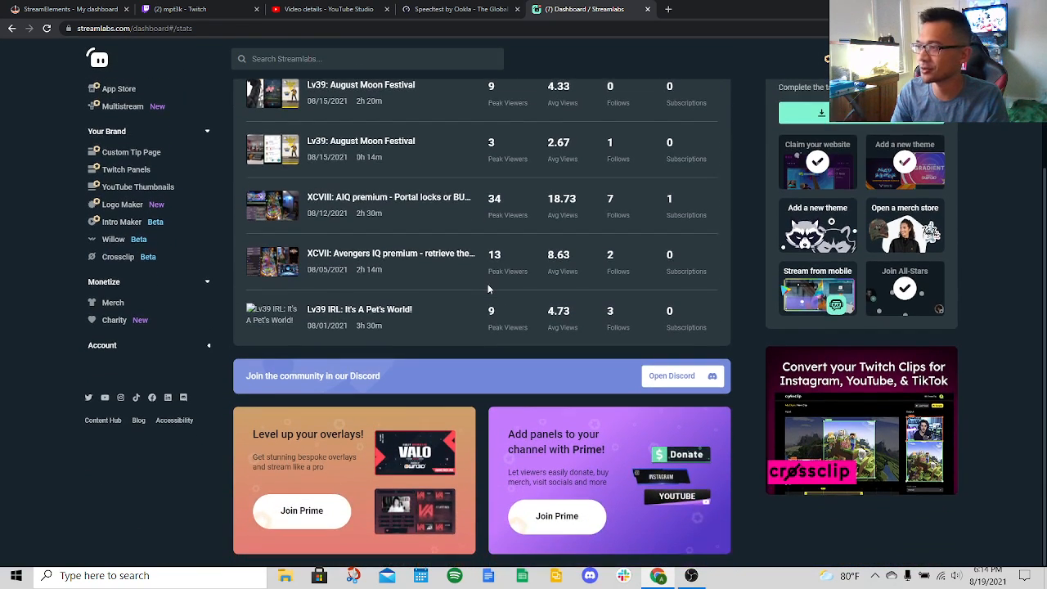
pyautogui.scroll(3, 488, 286)
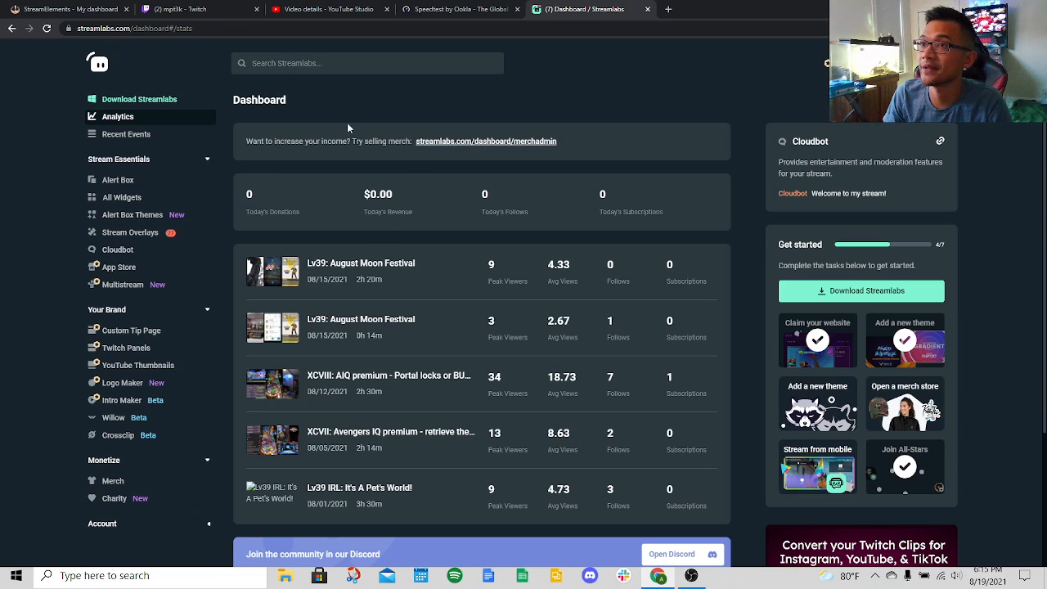
pyautogui.click(138, 202)
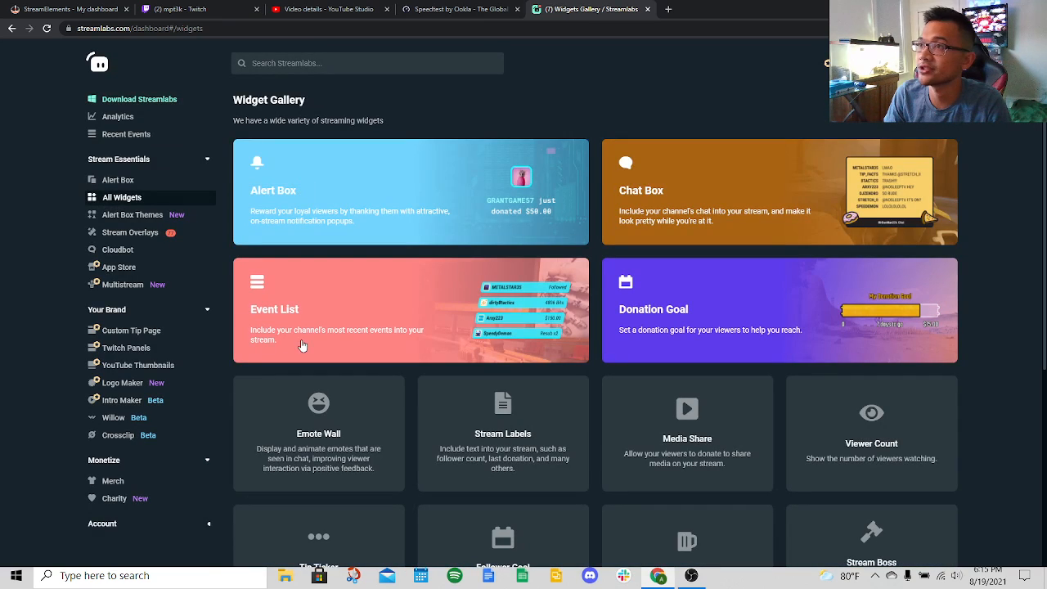
pyautogui.click(396, 182)
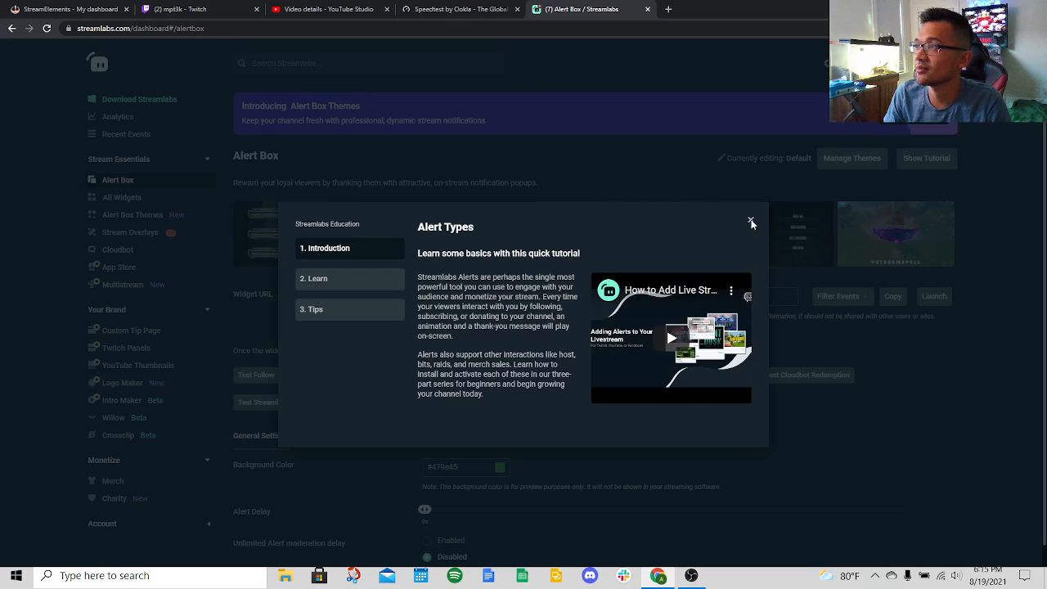
pyautogui.click(750, 220)
# Copy the Alert Box widget URL without revealing it
pyautogui.scroll(-2, 543, 254)
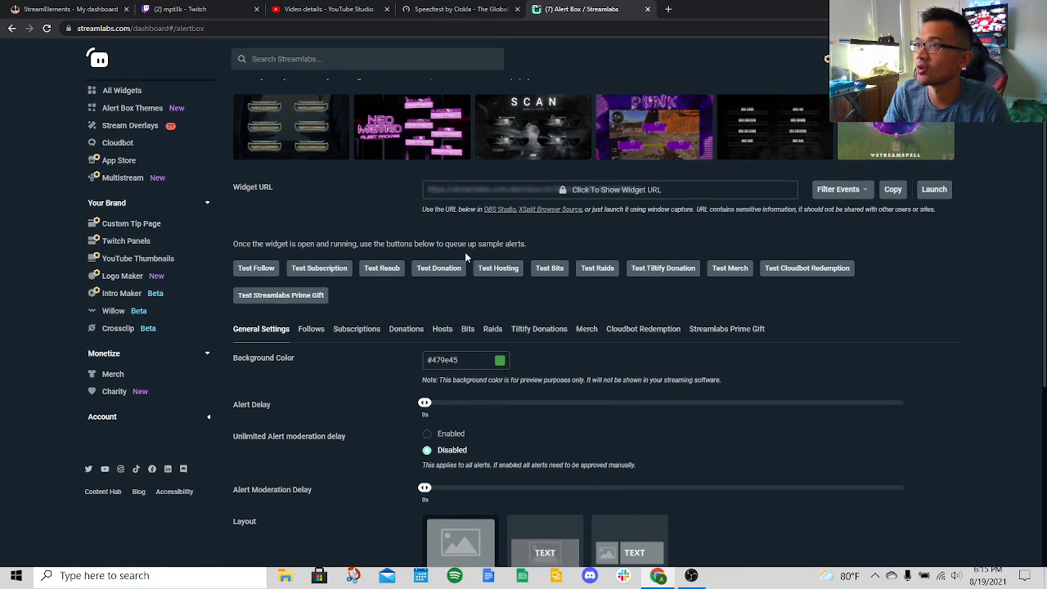
pyautogui.scroll(2, 464, 252)
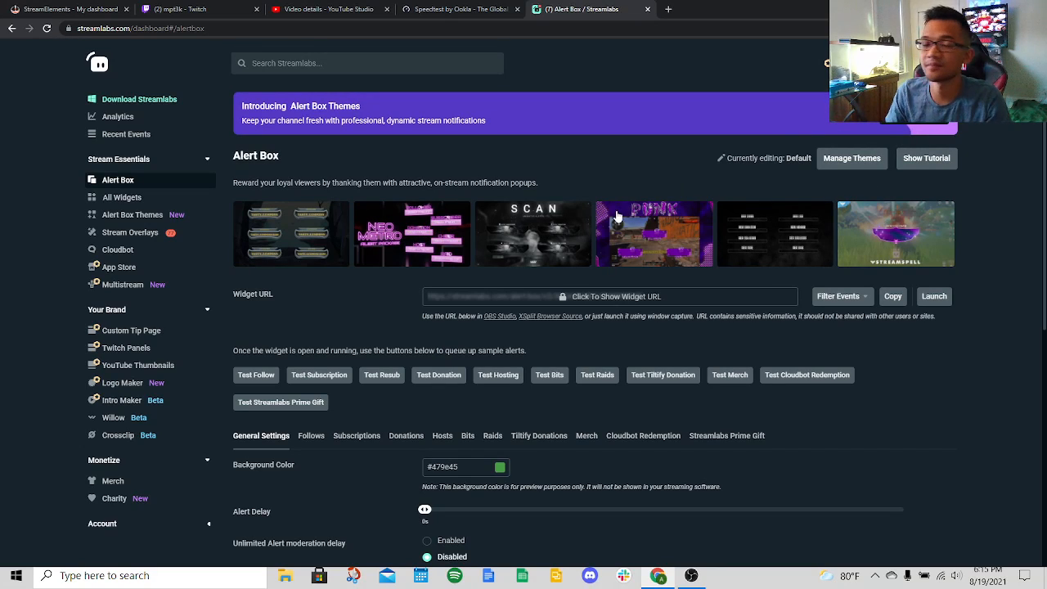
pyautogui.moveTo(618, 216)
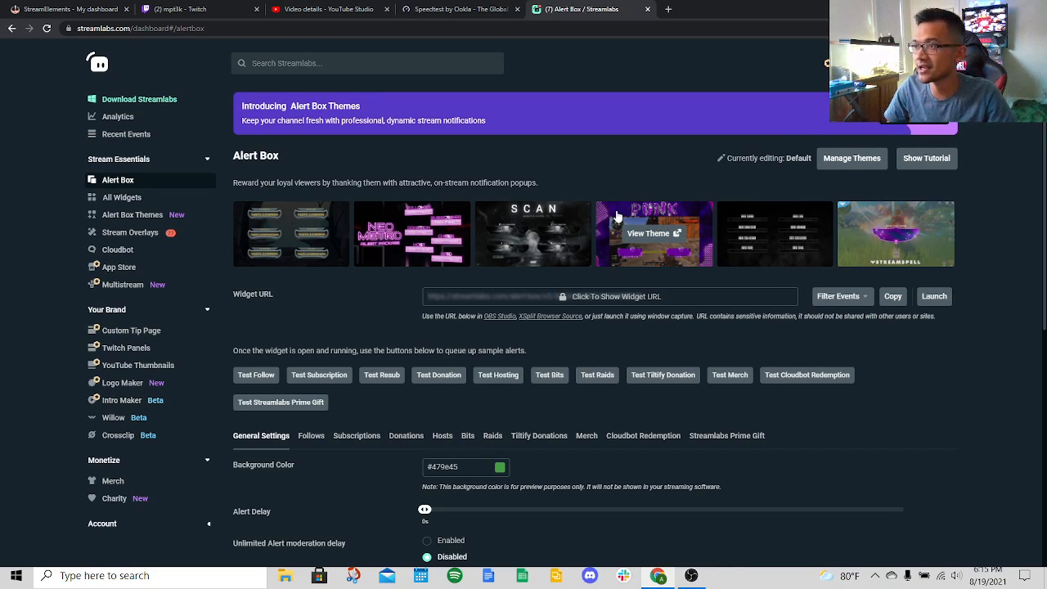
pyautogui.moveTo(243, 297); pyautogui.dragTo(265, 296)
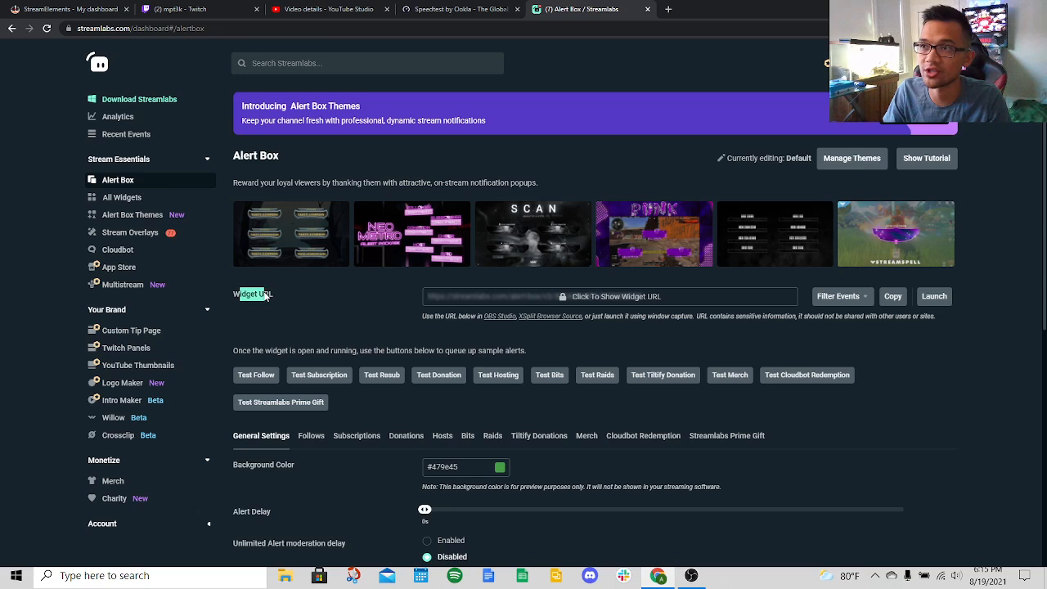
pyautogui.click(891, 304)
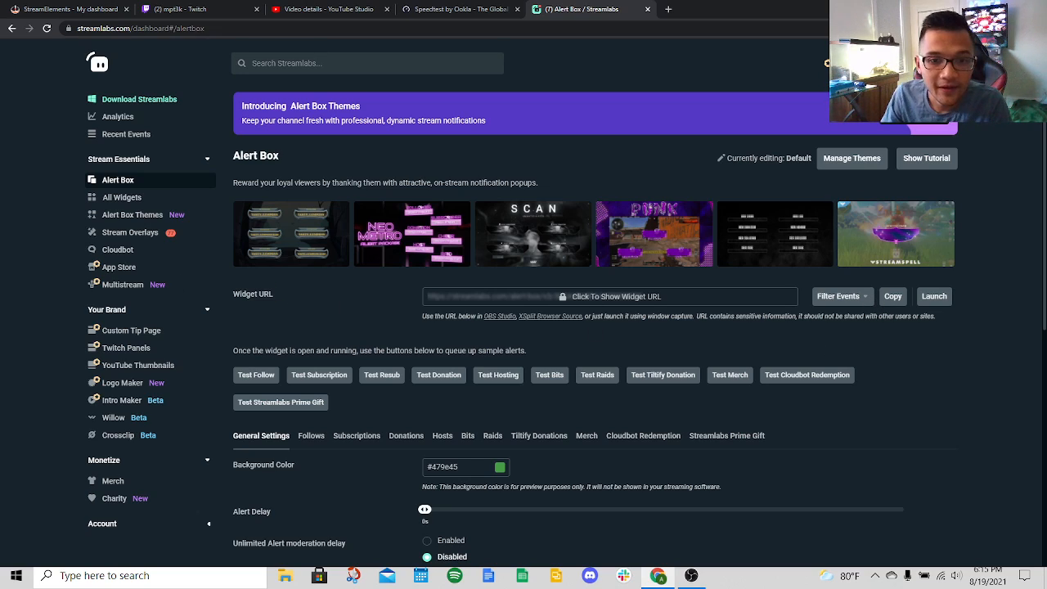
# Switch to OBS and create a new visible Browser source named "SL Alerts" in Scene
pyautogui.hotkey('alt', 'Tab')
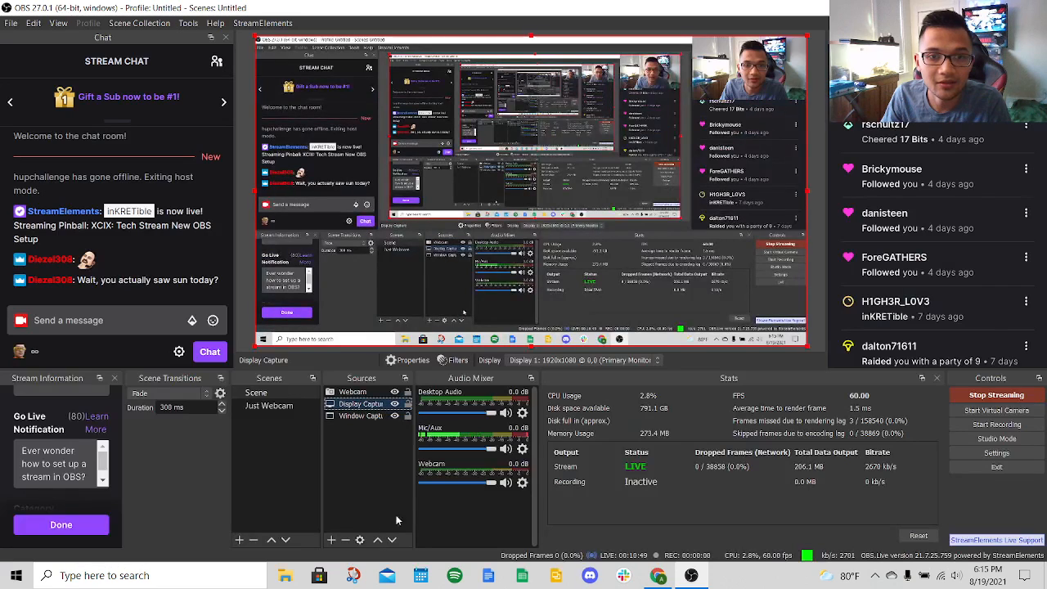
pyautogui.click(332, 541)
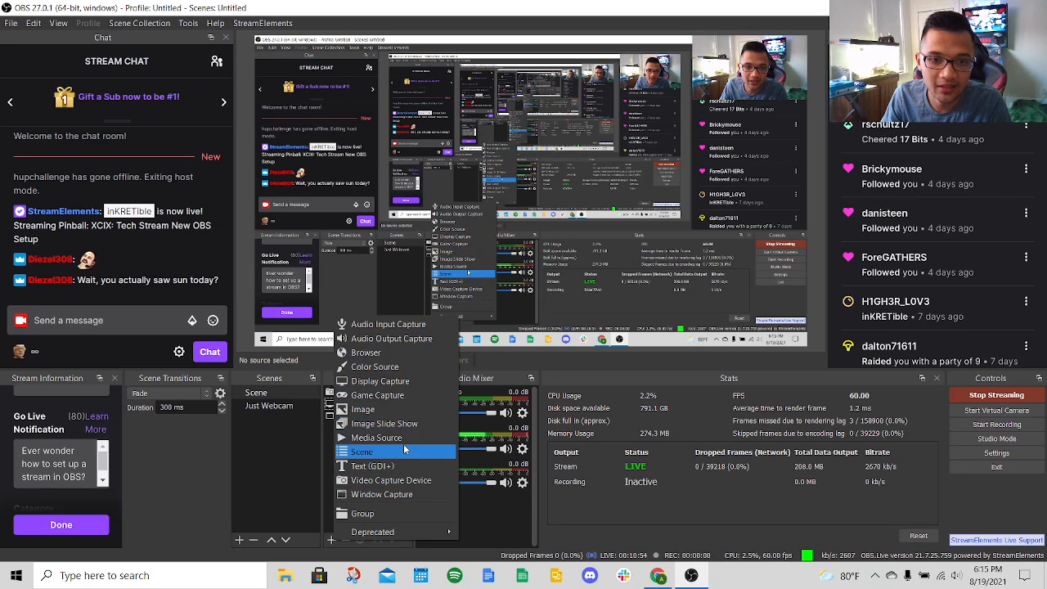
pyautogui.click(376, 353)
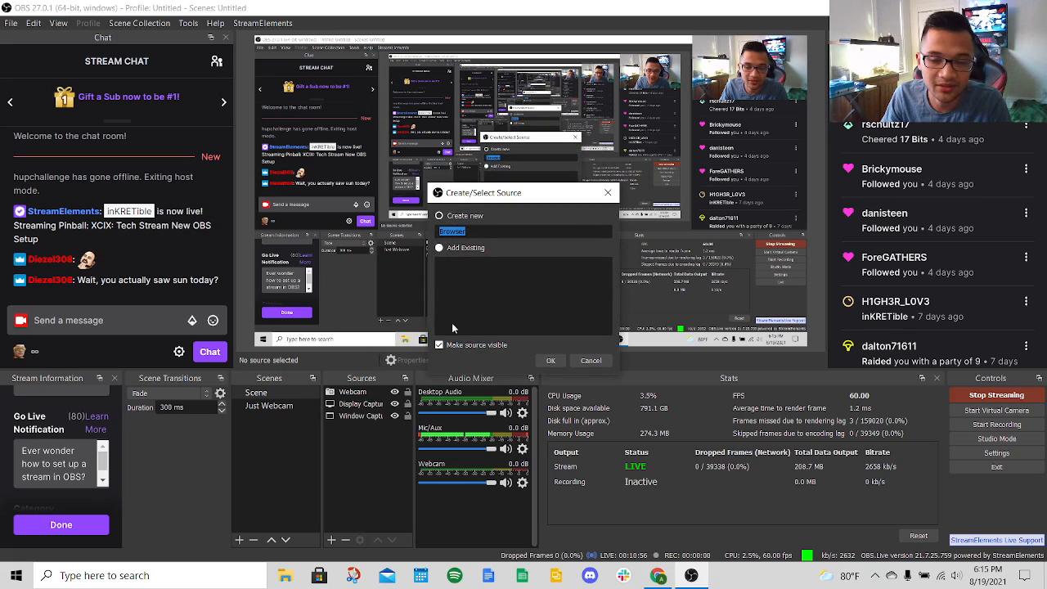
pyautogui.write('Alerts')
pyautogui.doubleClick(489, 231)
pyautogui.write('SL Alerts')
pyautogui.click(551, 360)
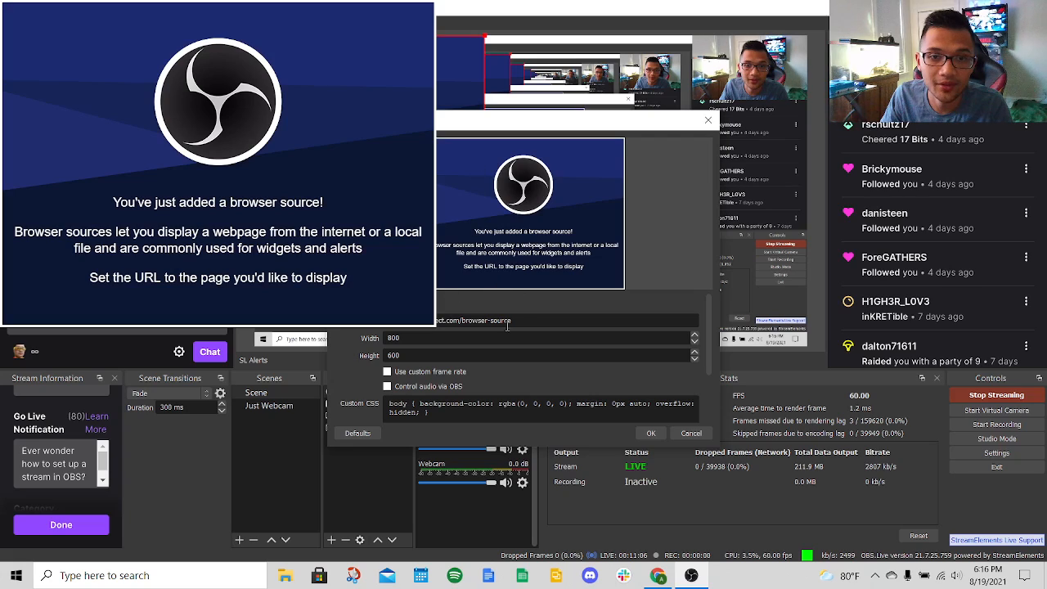
# Replace the browser source's URL with the copied private widget URL, and reposition SL Alerts near the centre of the canvas
pyautogui.tripleClick(540, 320)
pyautogui.hotkey('ctrl', 'v')
pyautogui.click(649, 433)
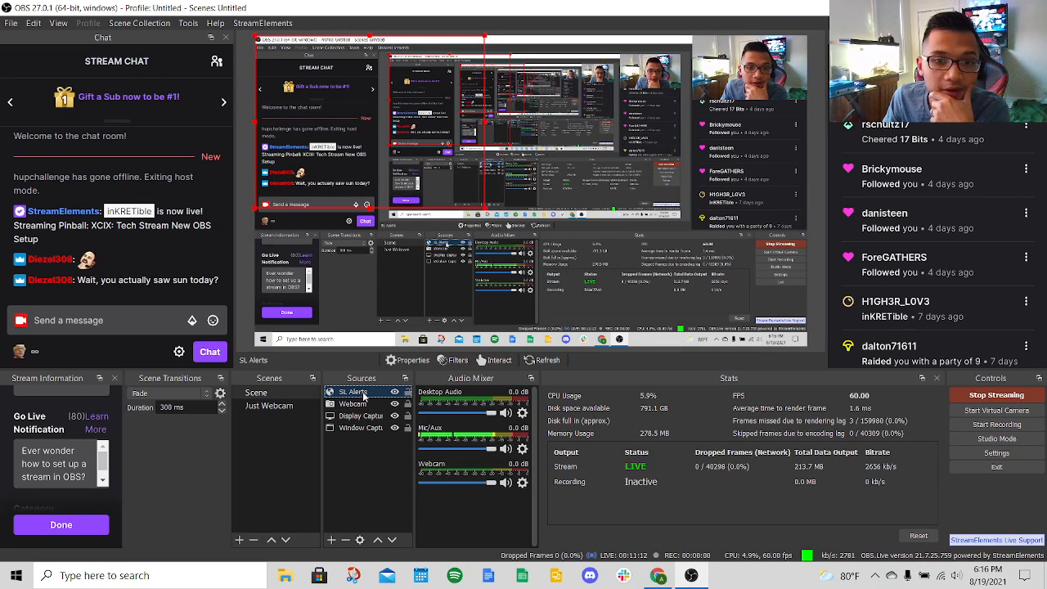
pyautogui.moveTo(358, 185); pyautogui.dragTo(516, 257)
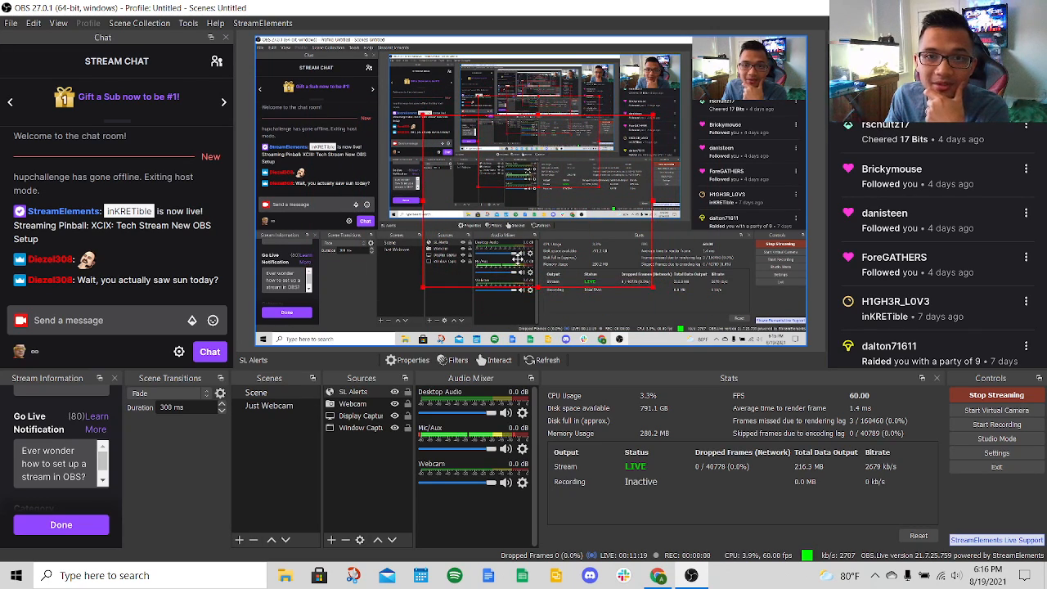
pyautogui.click(363, 428)
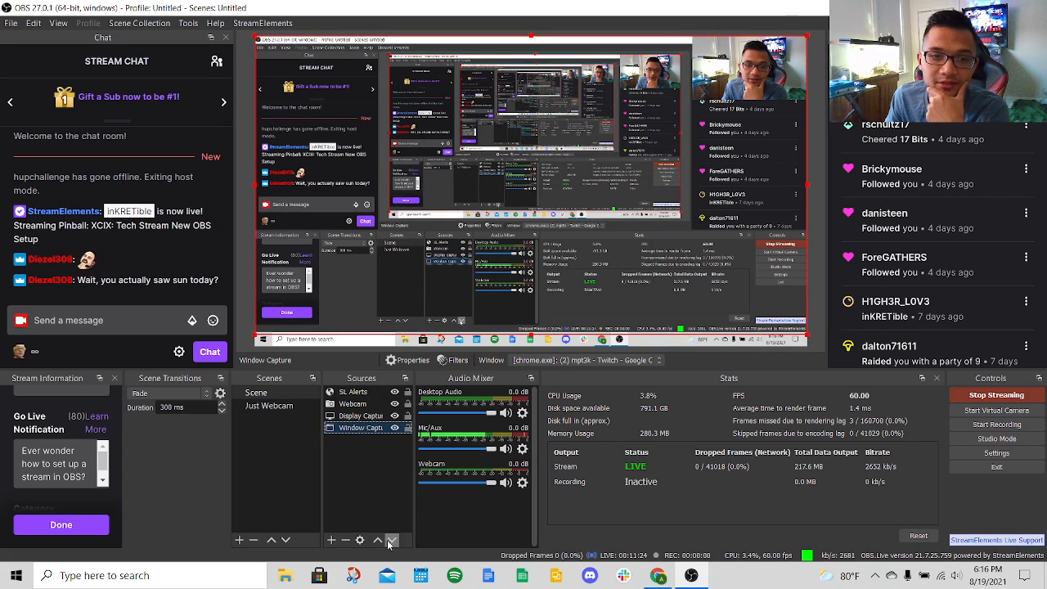
# Return to the Streamlabs Alert Box page and trigger the follow, subscription and resub test alerts
pyautogui.hotkey('alt', 'Tab')
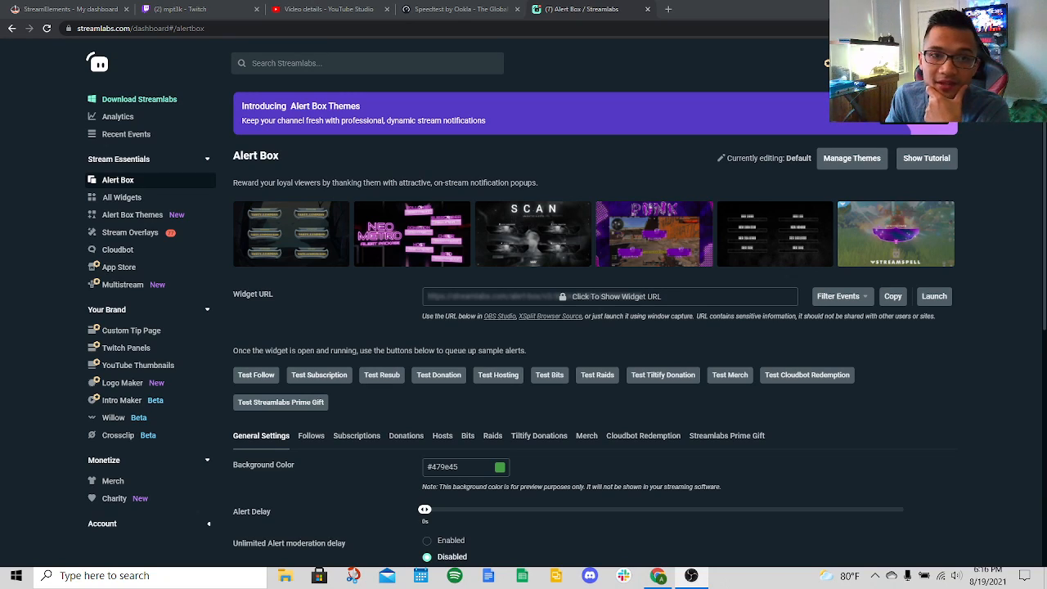
pyautogui.click(255, 375)
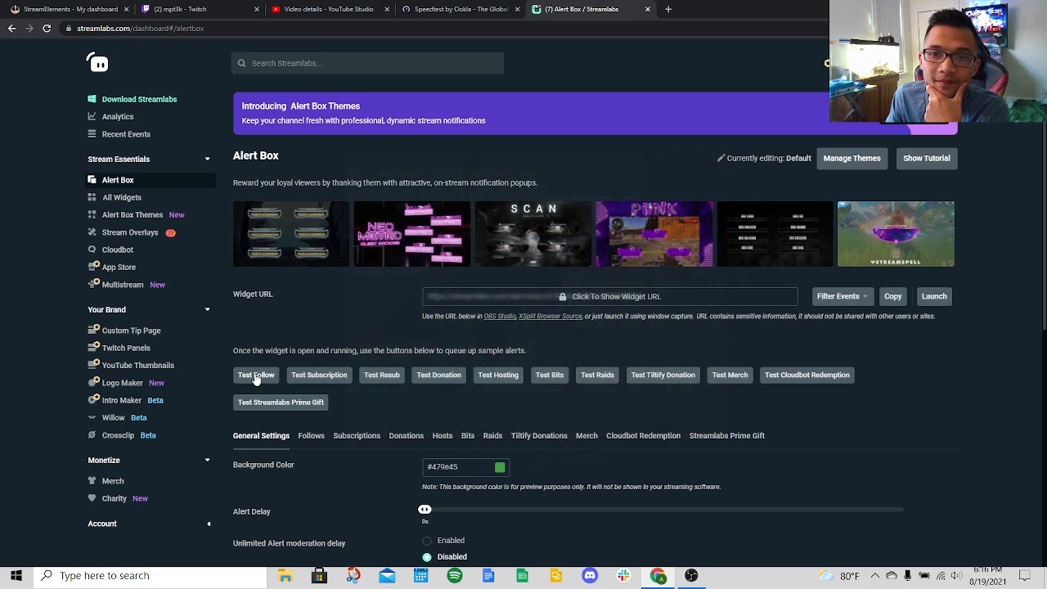
pyautogui.click(313, 376)
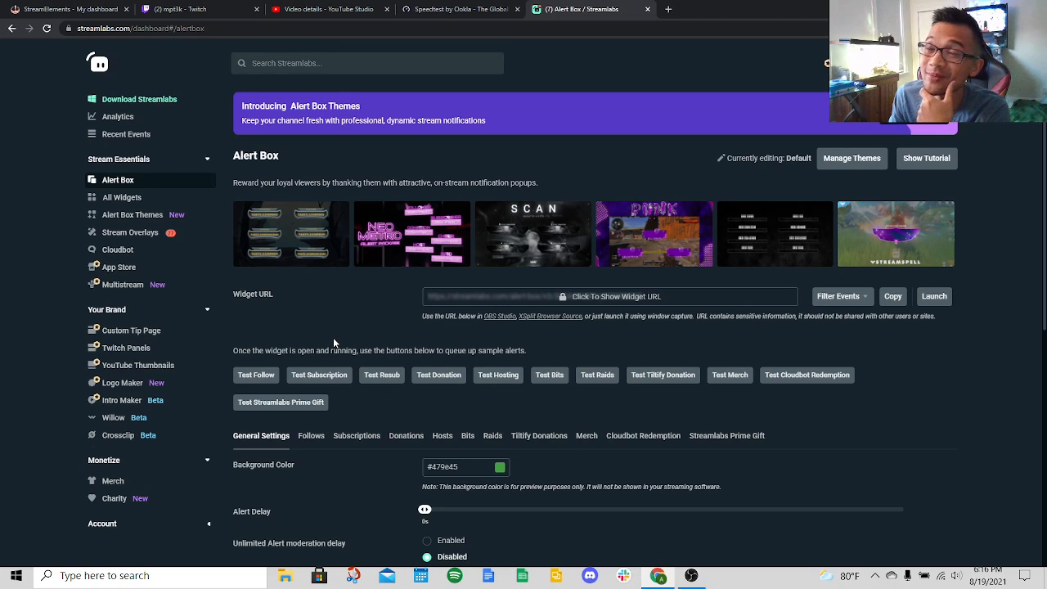
pyautogui.click(392, 380)
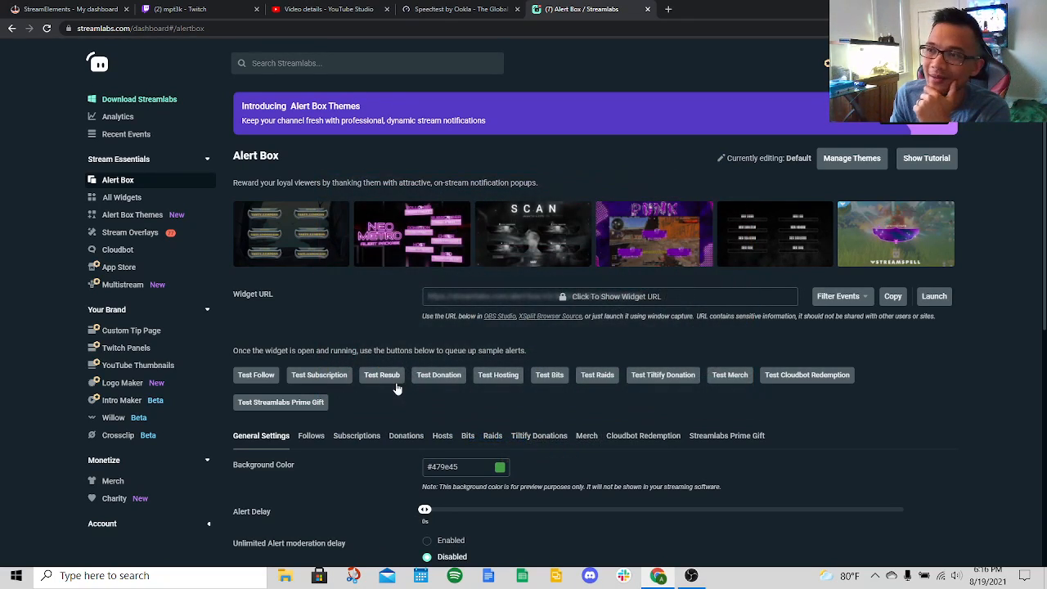
# Trigger the donation, hosting, bits and Tiltify donation test alerts on the Alert Box page
pyautogui.click(445, 382)
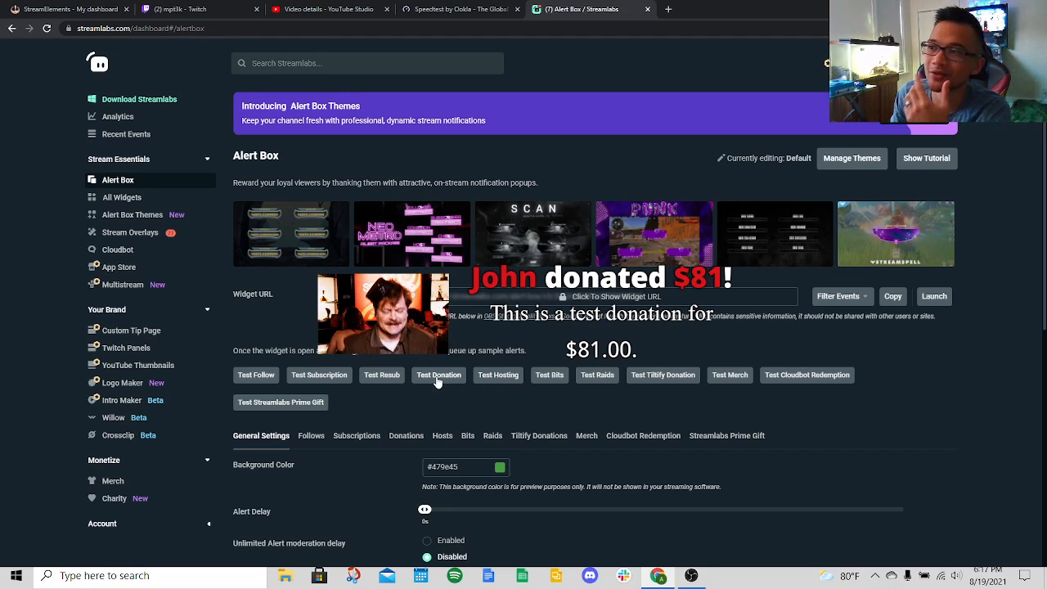
pyautogui.click(495, 380)
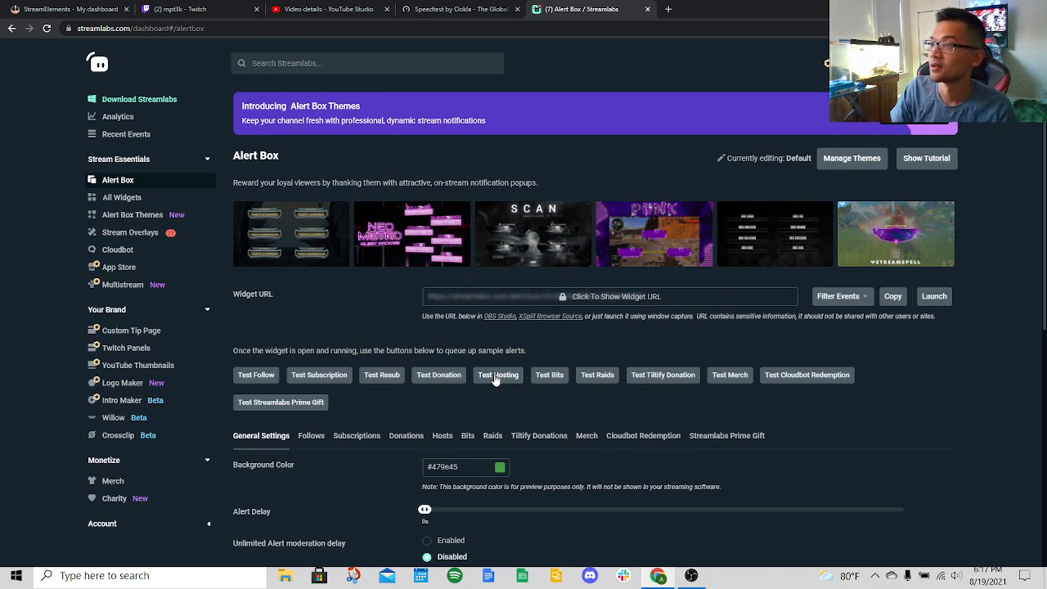
pyautogui.click(555, 372)
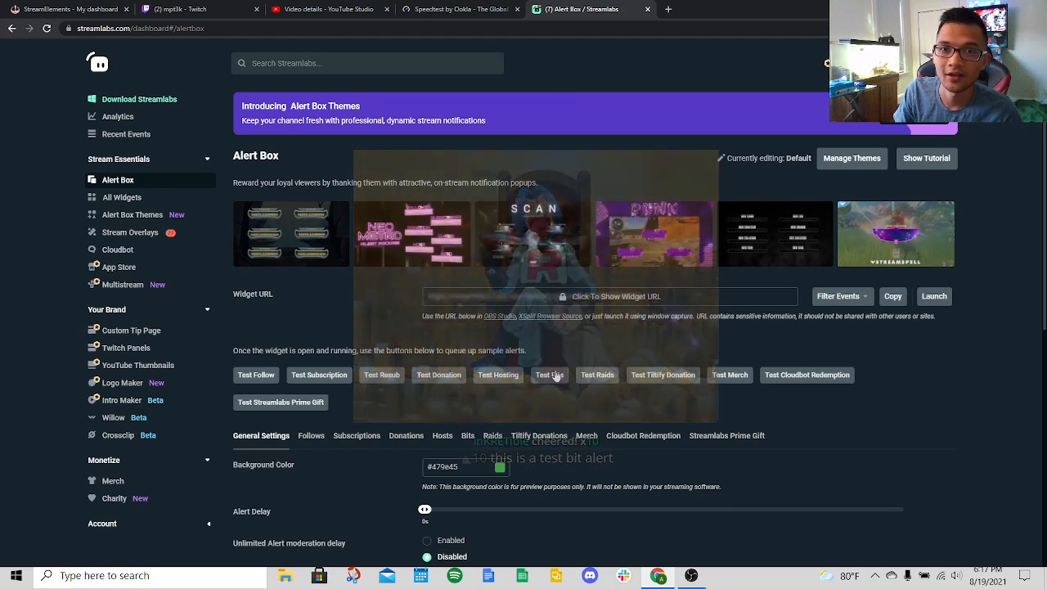
pyautogui.click(549, 375)
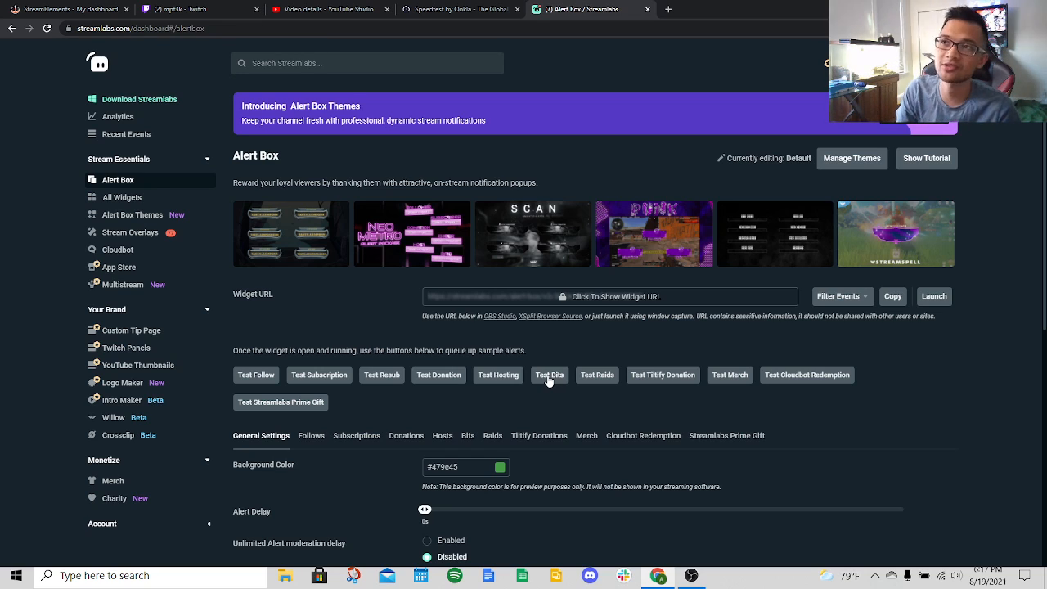
pyautogui.click(548, 376)
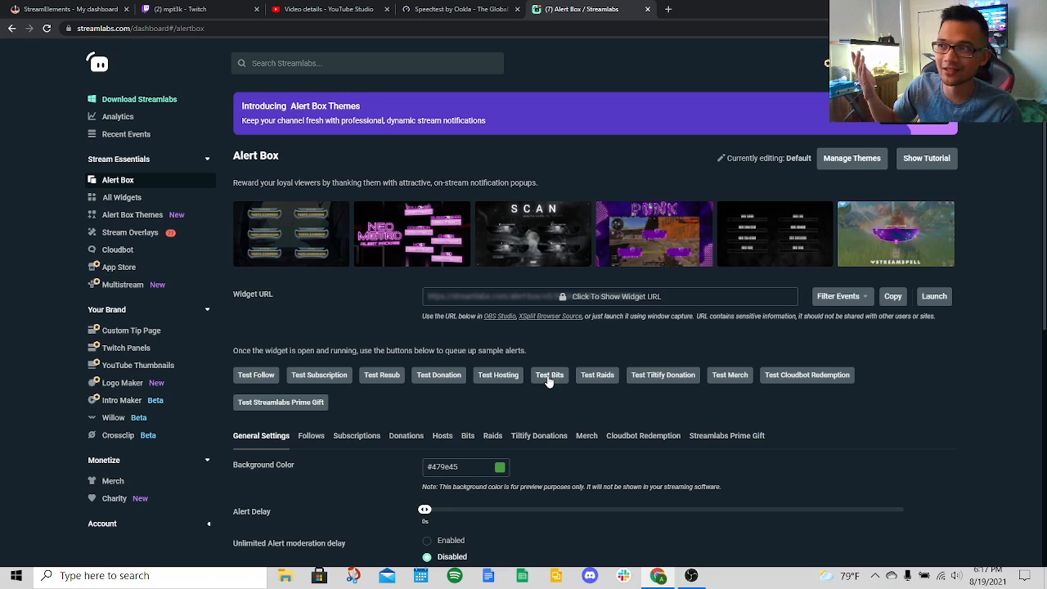
pyautogui.click(548, 376)
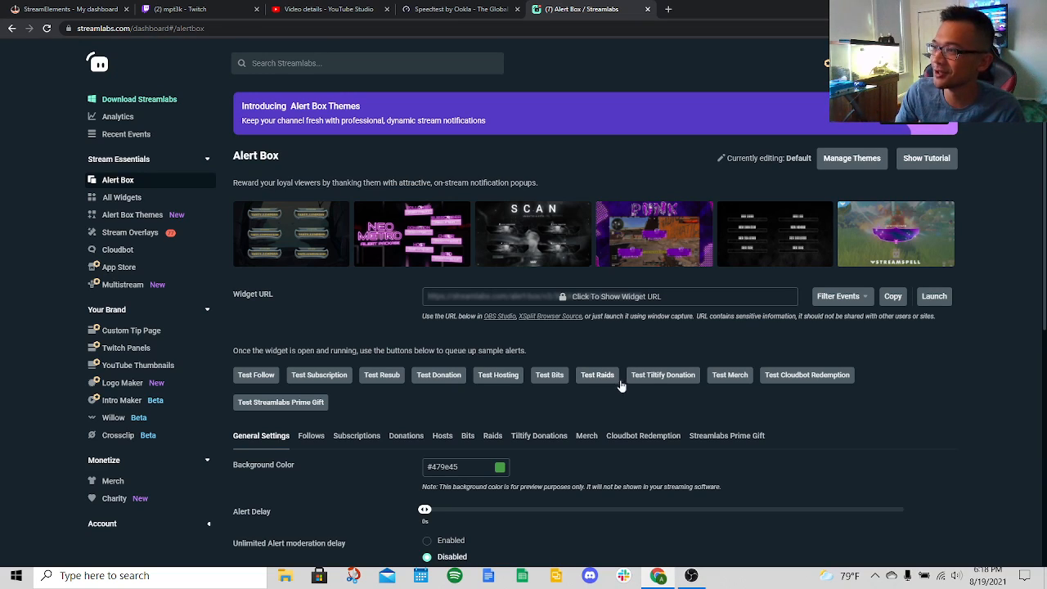
pyautogui.click(660, 377)
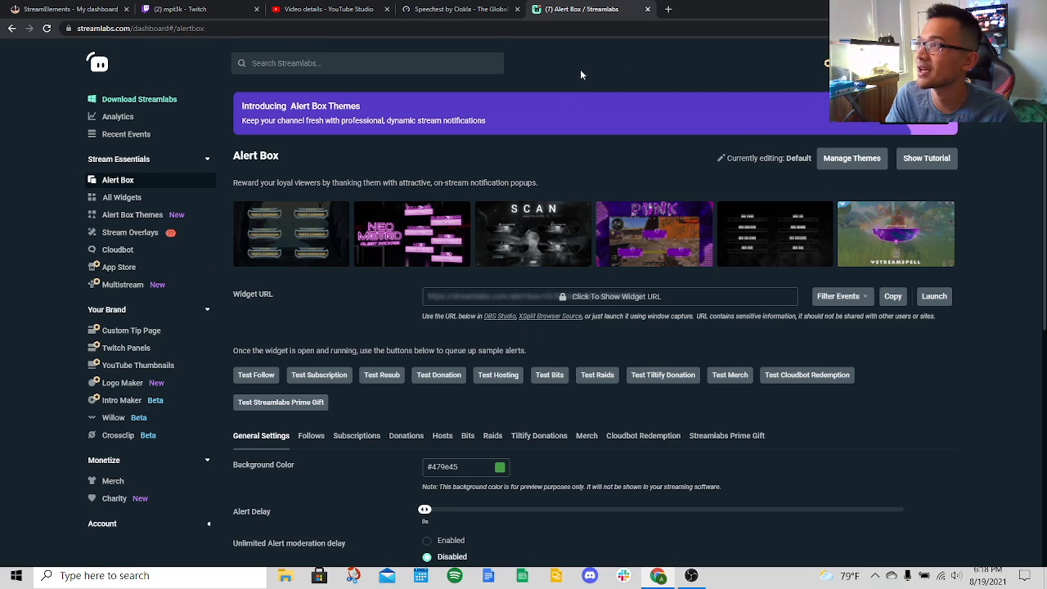
# Switch to the StreamElements dashboard and examine its Activity feed and the streaming and chat bot options
pyautogui.click(51, 9)
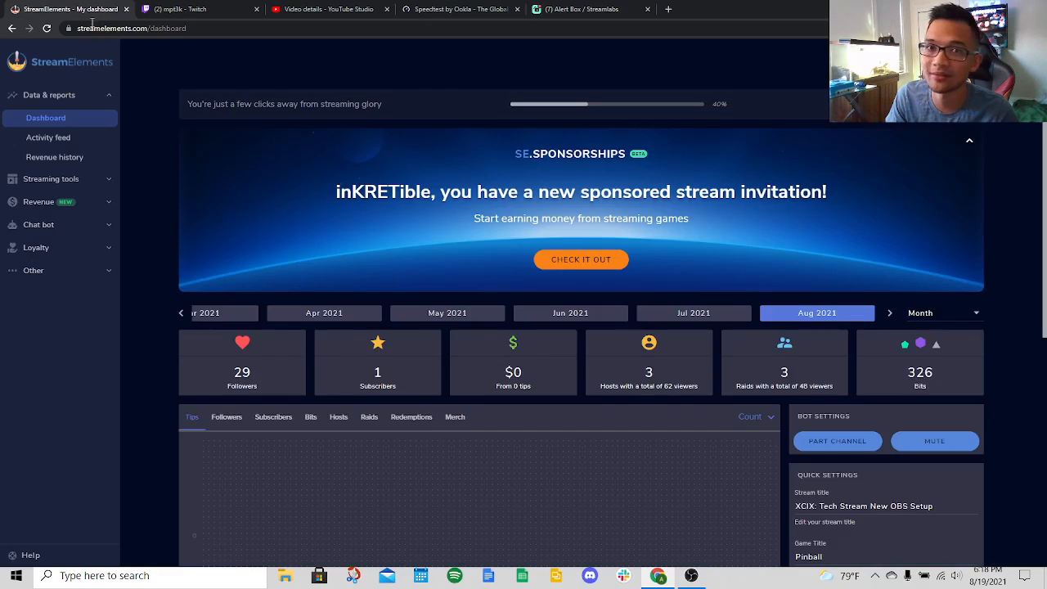
pyautogui.scroll(-3, 370, 330)
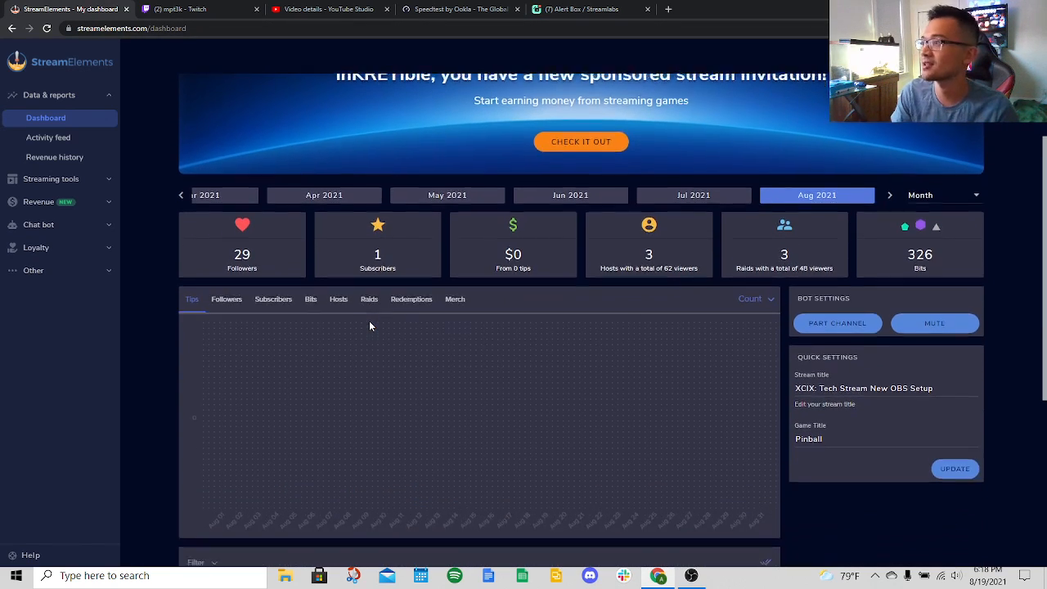
pyautogui.scroll(3, 370, 329)
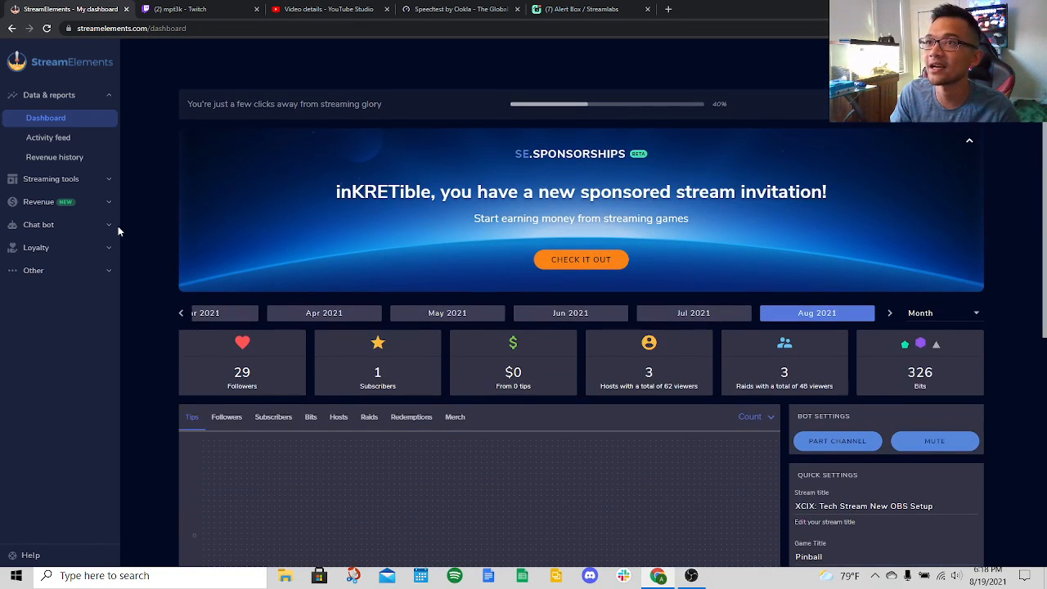
pyautogui.click(49, 137)
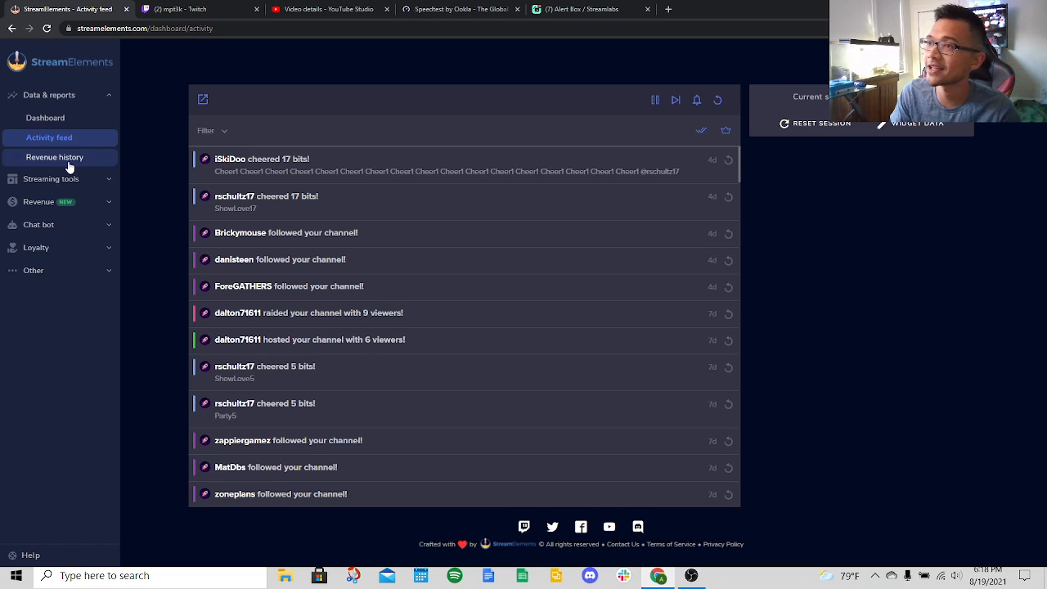
pyautogui.click(63, 185)
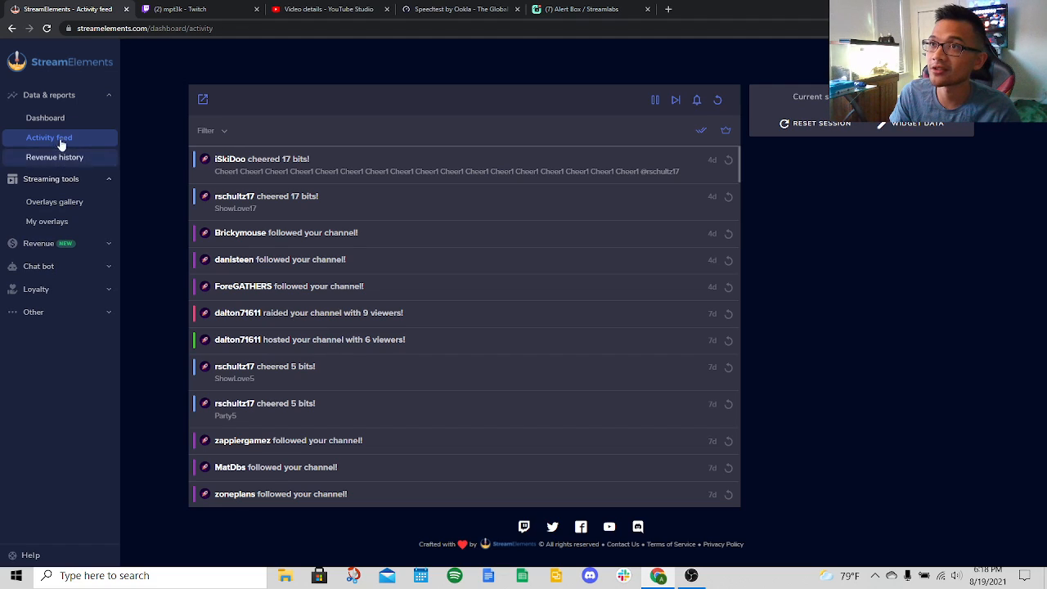
pyautogui.click(81, 268)
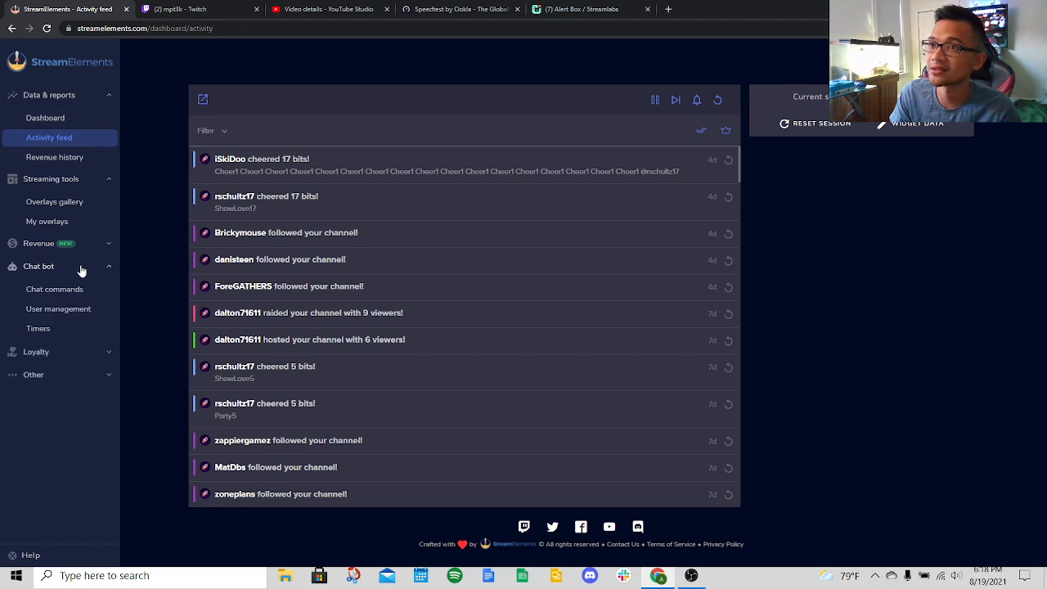
pyautogui.click(81, 268)
# Return to the StreamElements dashboard overview, review its statistics and notifications, and dismiss the setup progress bar
pyautogui.click(70, 95)
pyautogui.click(69, 96)
pyautogui.click(54, 123)
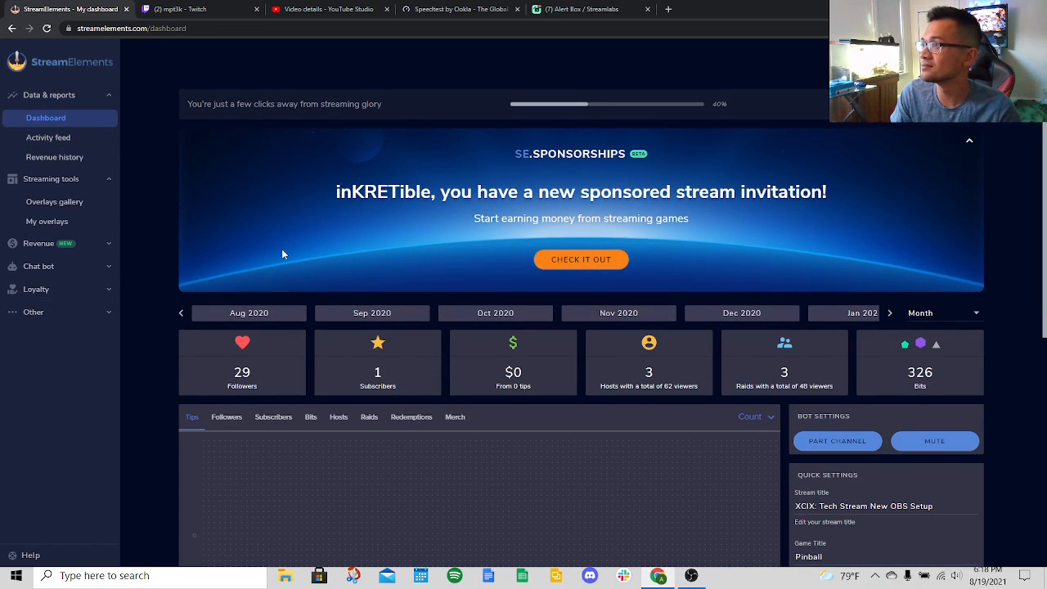
pyautogui.scroll(-2, 654, 207)
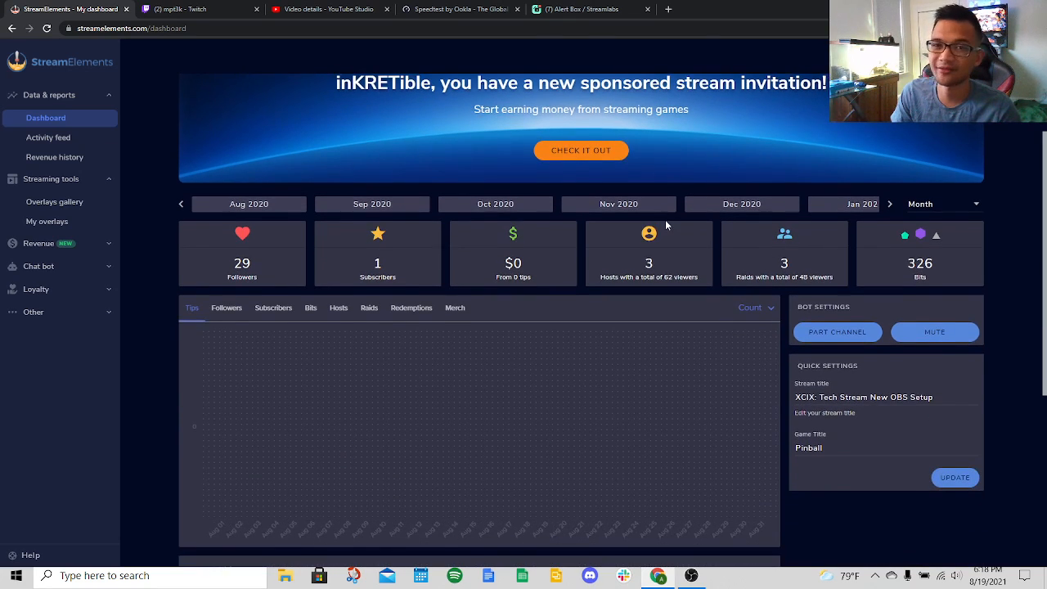
pyautogui.scroll(-1, 664, 219)
pyautogui.scroll(-3, 649, 235)
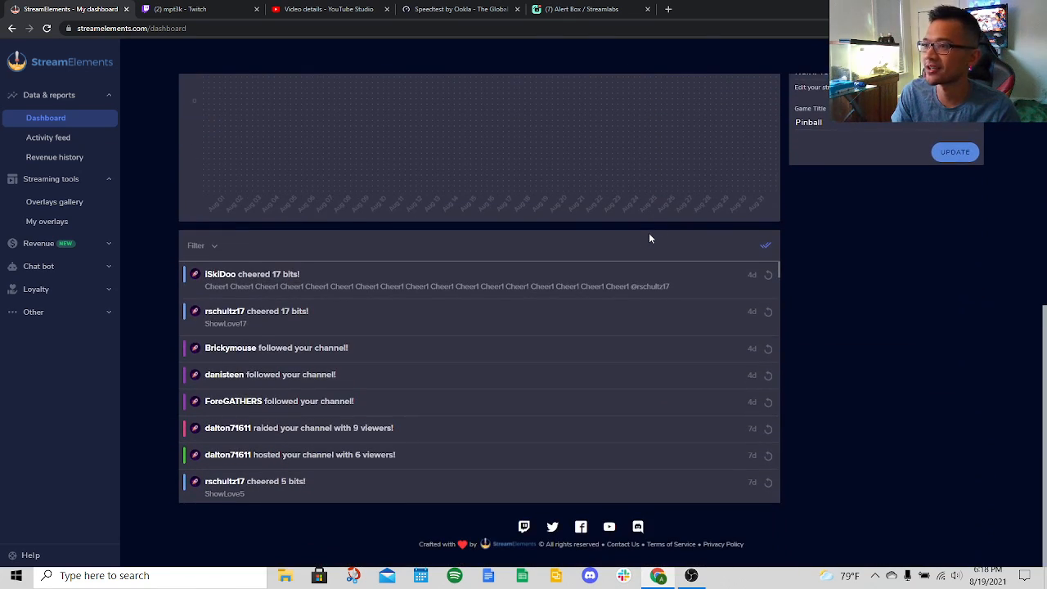
pyautogui.scroll(5, 648, 237)
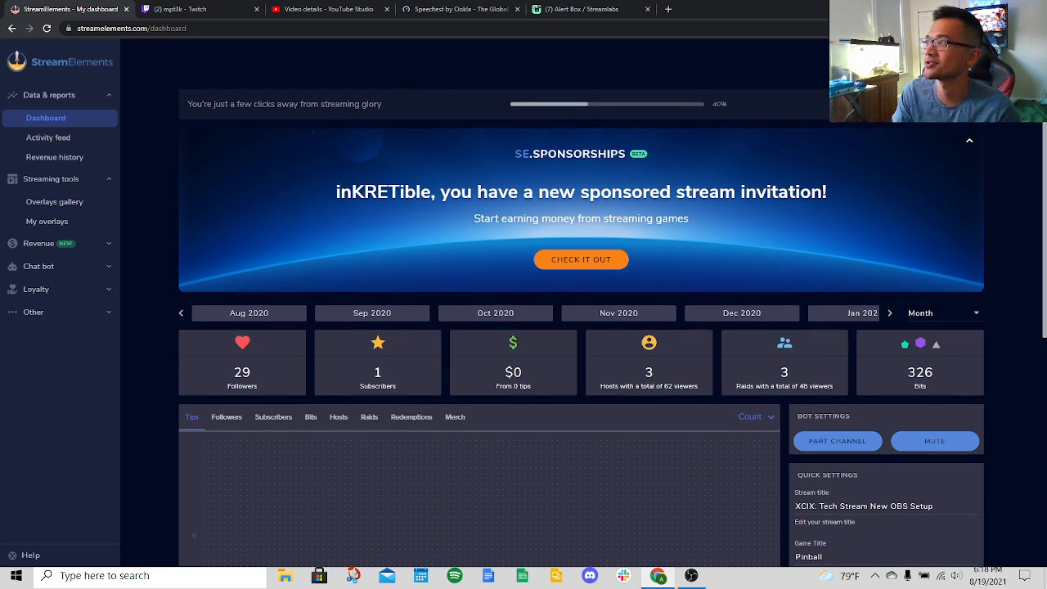
pyautogui.click(892, 61)
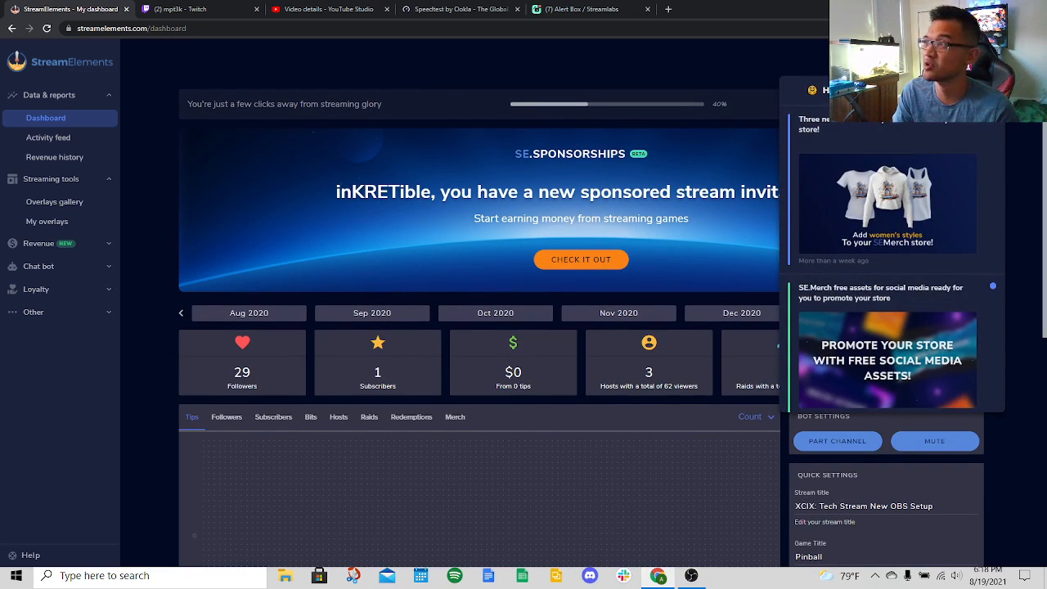
pyautogui.click(892, 62)
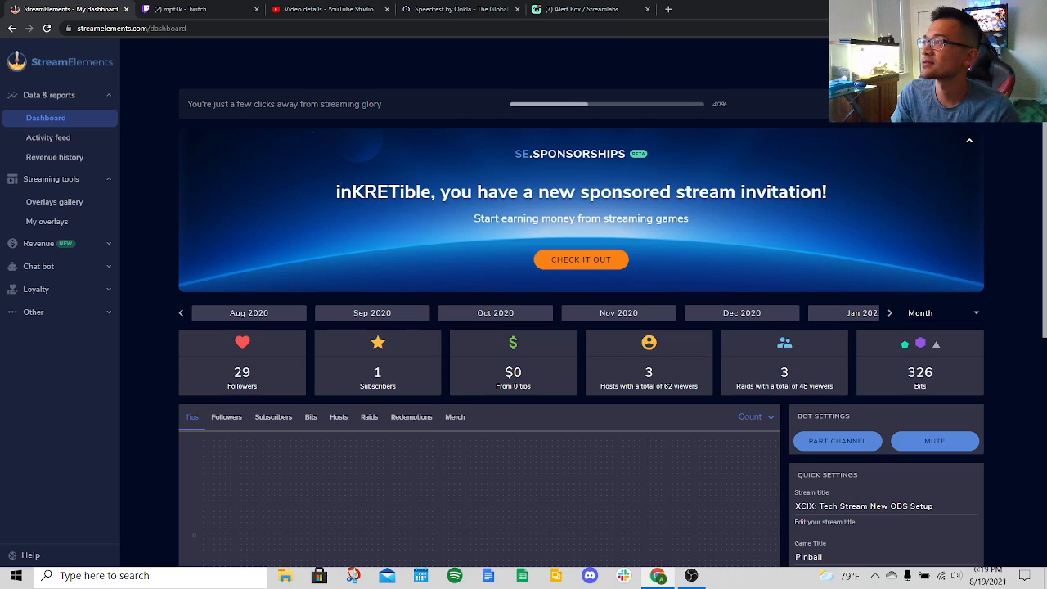
pyautogui.click(969, 104)
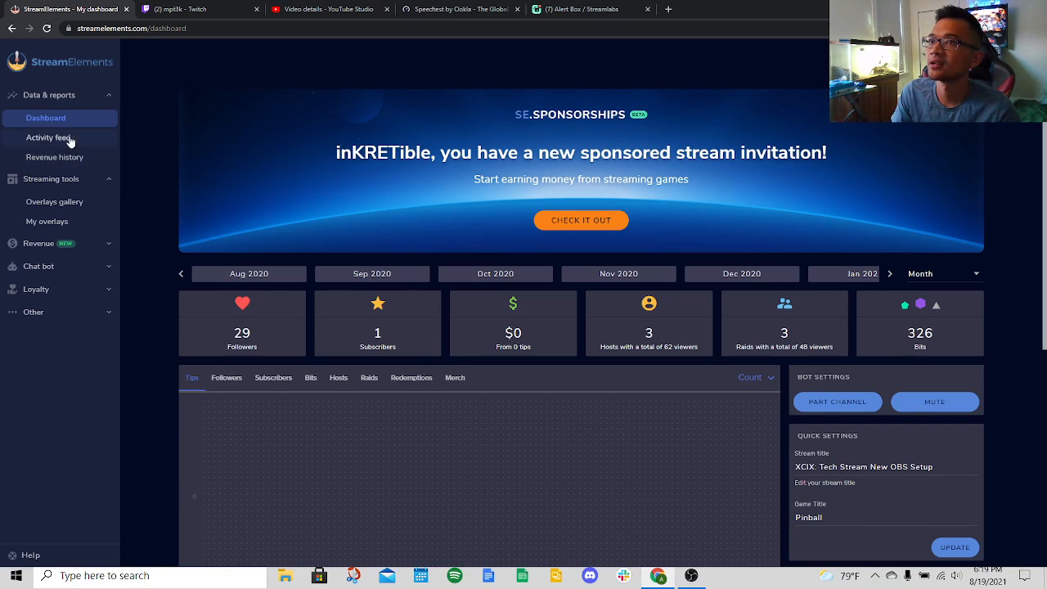
# Find the "KRET Alerts METROPOLIS, Orange" overlay among the saved StreamElements overlays and open it for editing
pyautogui.click(76, 179)
pyautogui.click(76, 181)
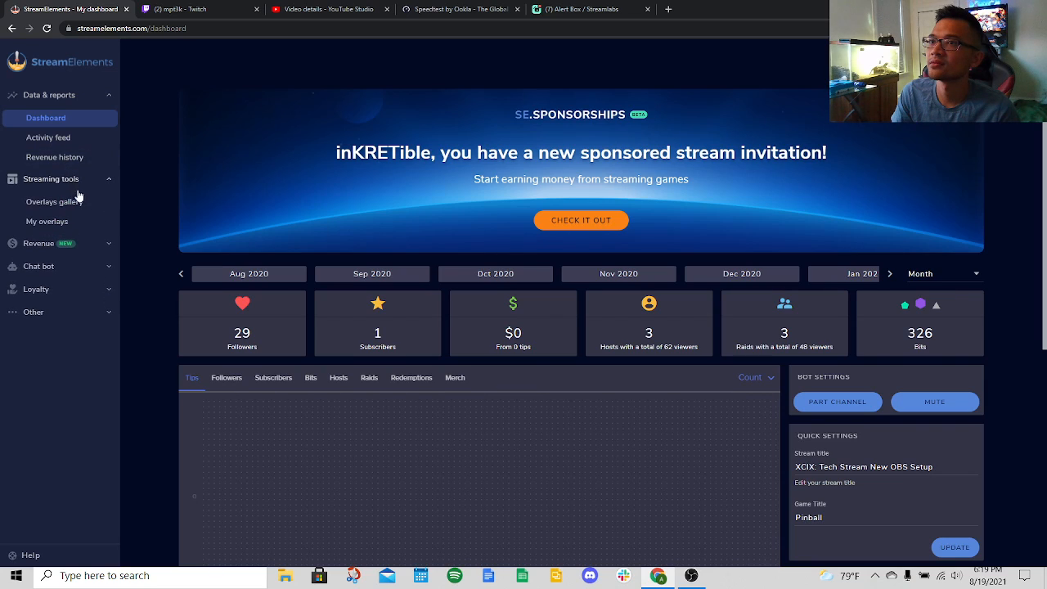
pyautogui.click(72, 205)
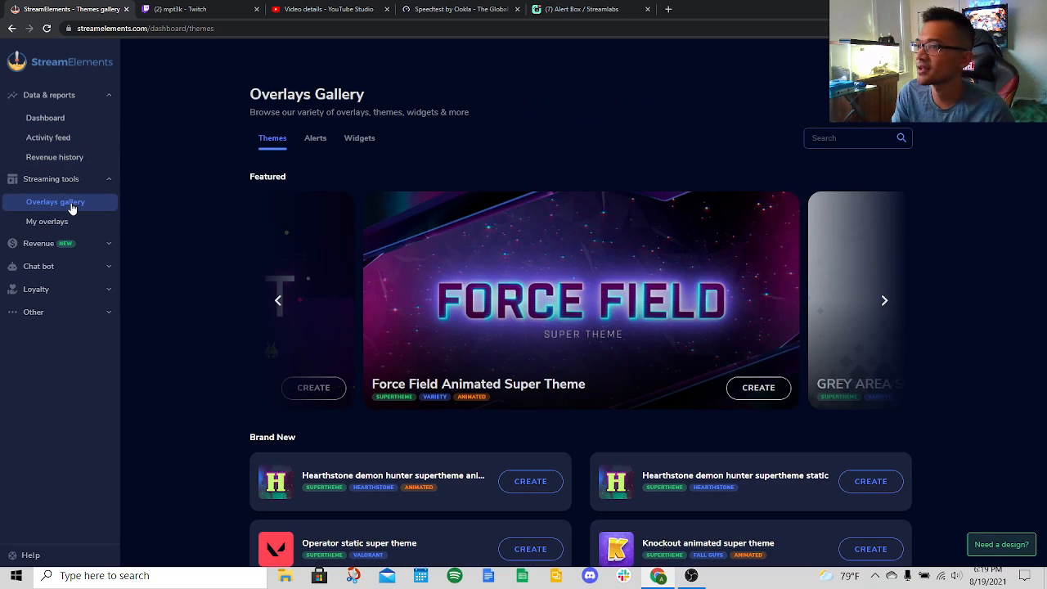
pyautogui.click(65, 225)
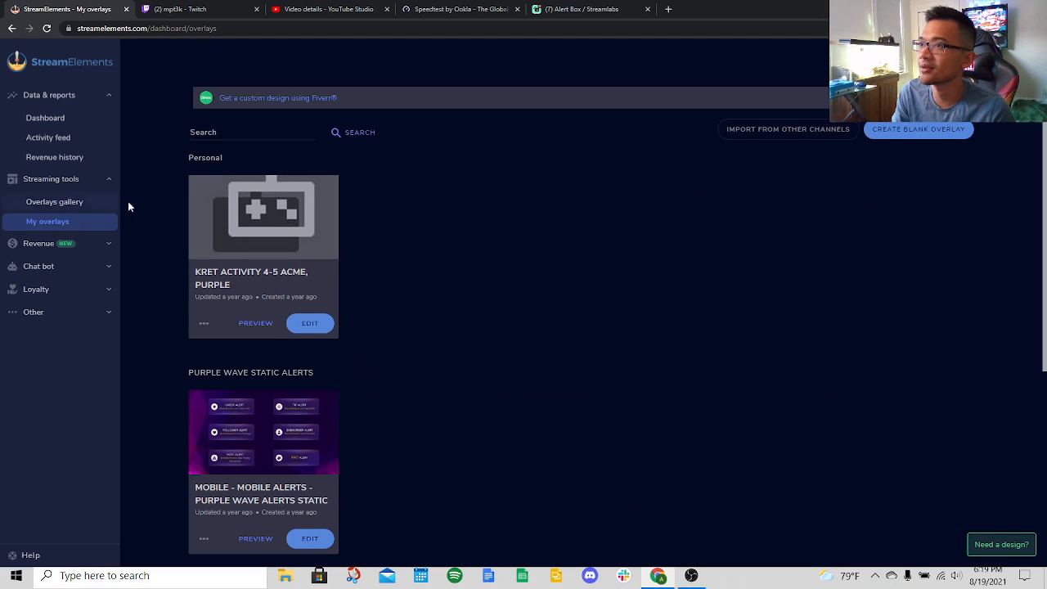
pyautogui.scroll(-4, 165, 209)
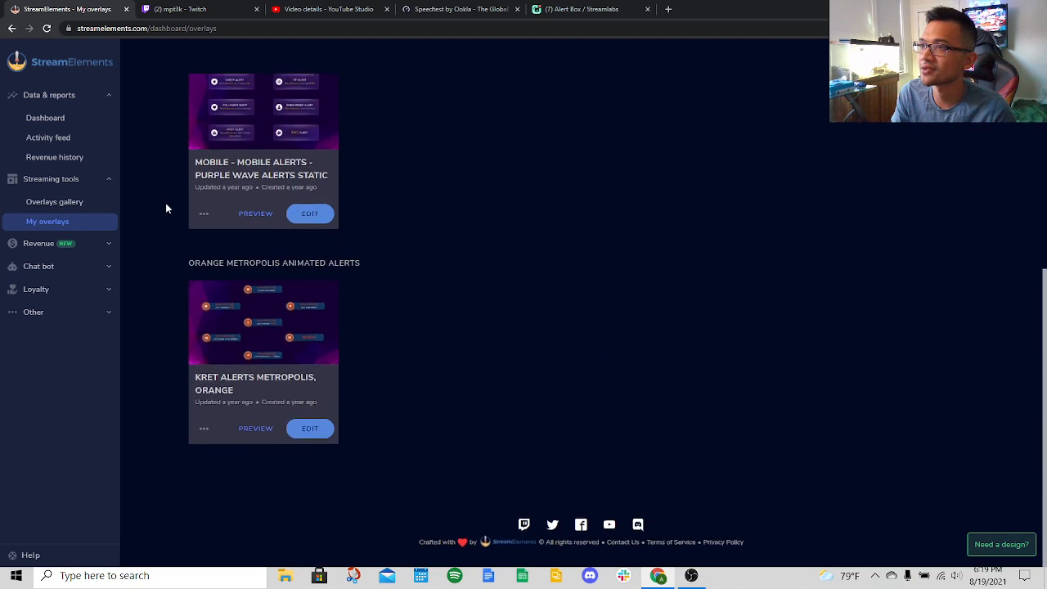
pyautogui.scroll(4, 165, 209)
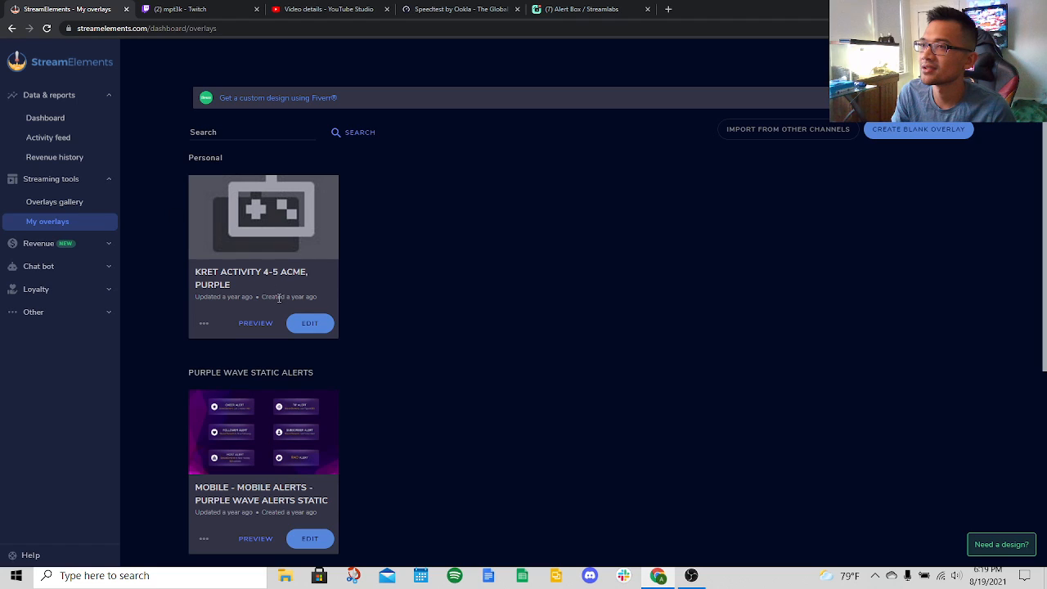
pyautogui.scroll(-3, 279, 298)
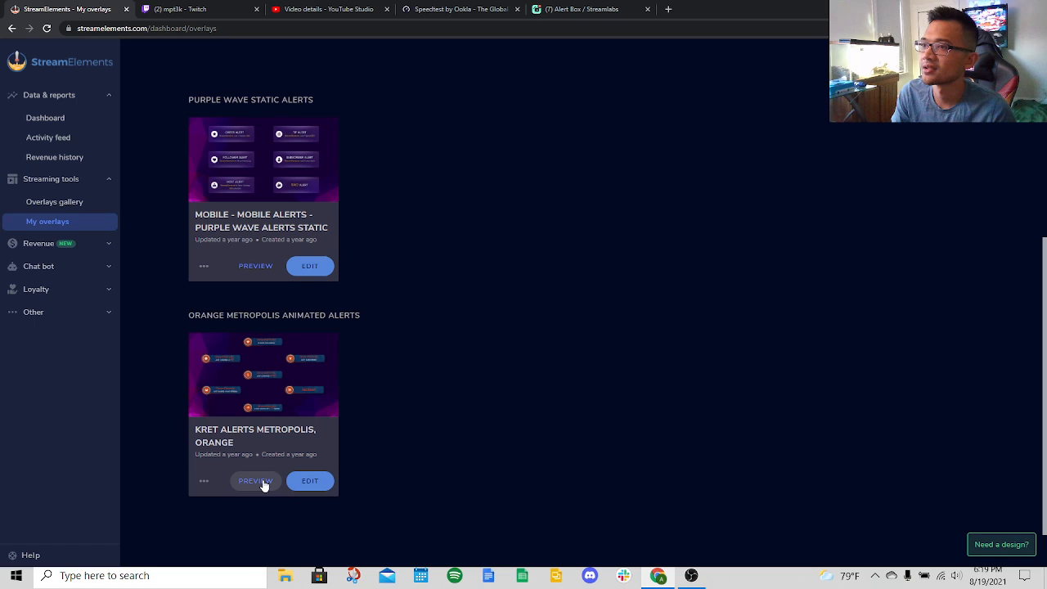
pyautogui.scroll(-1, 299, 474)
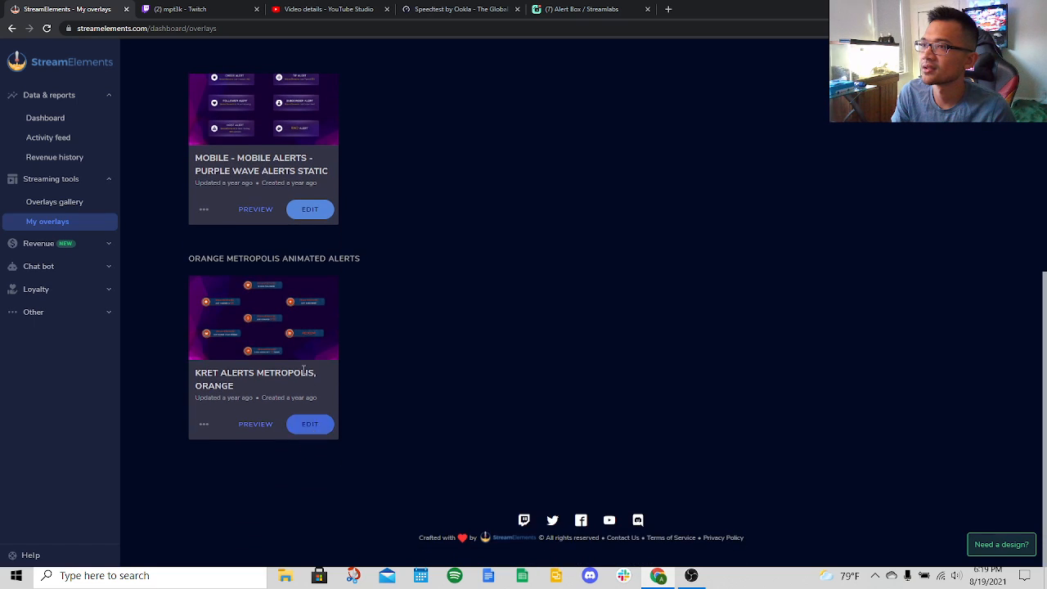
pyautogui.click(311, 425)
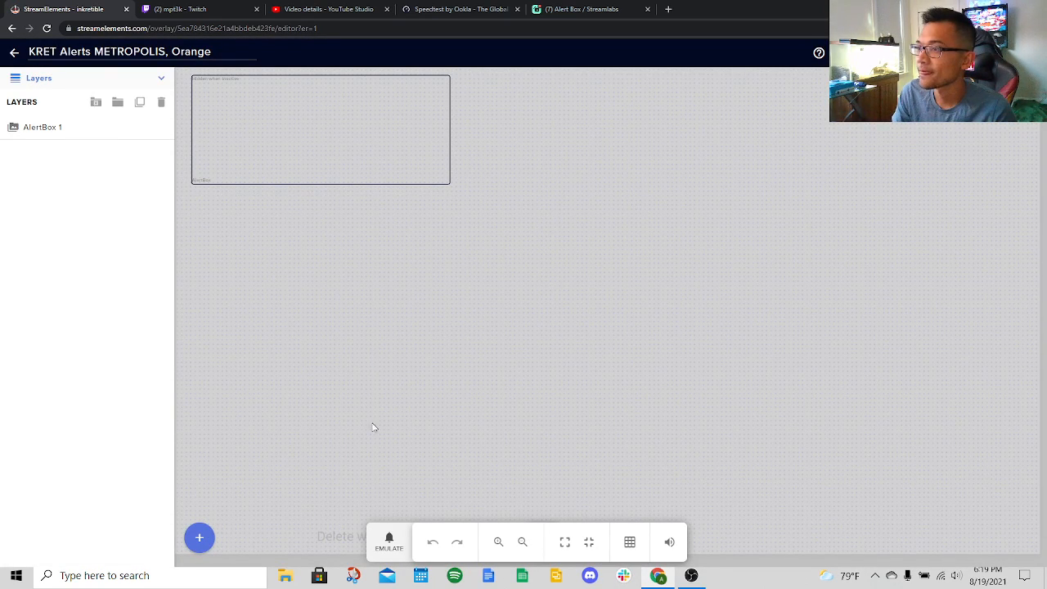
# Try the overlay's event emulation options, and copy the overlay's URL to the clipboard
pyautogui.click(388, 542)
pyautogui.click(413, 347)
pyautogui.moveTo(442, 363)
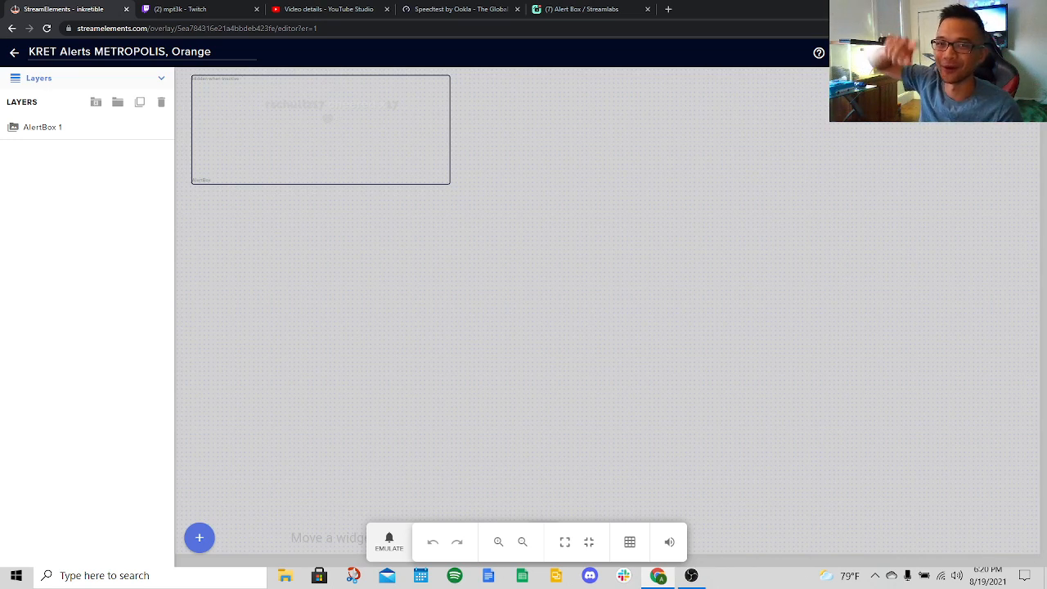
pyautogui.hotkey('ctrl', 'c')
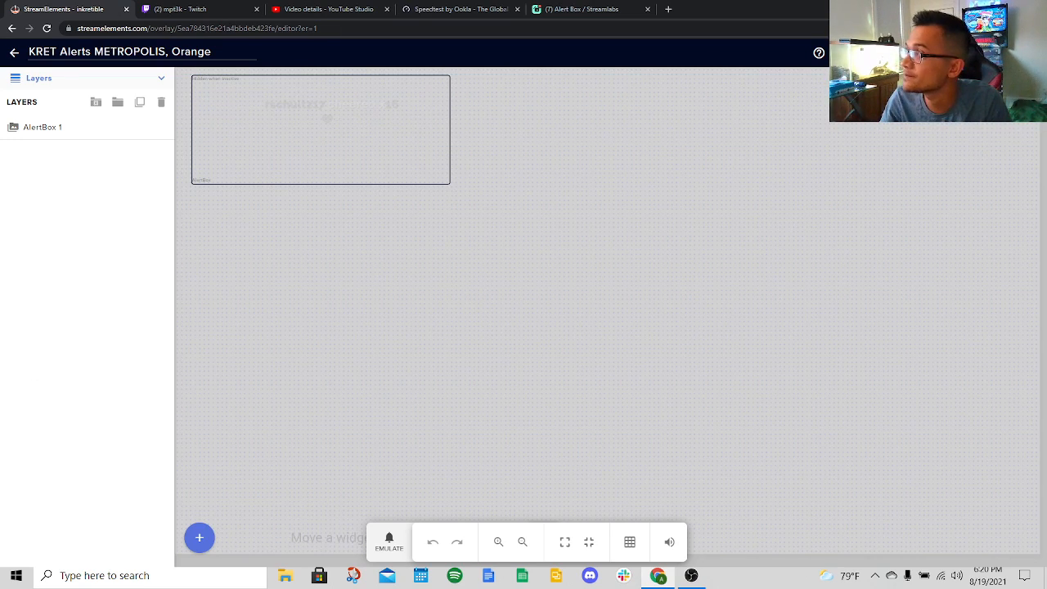
pyautogui.click(888, 53)
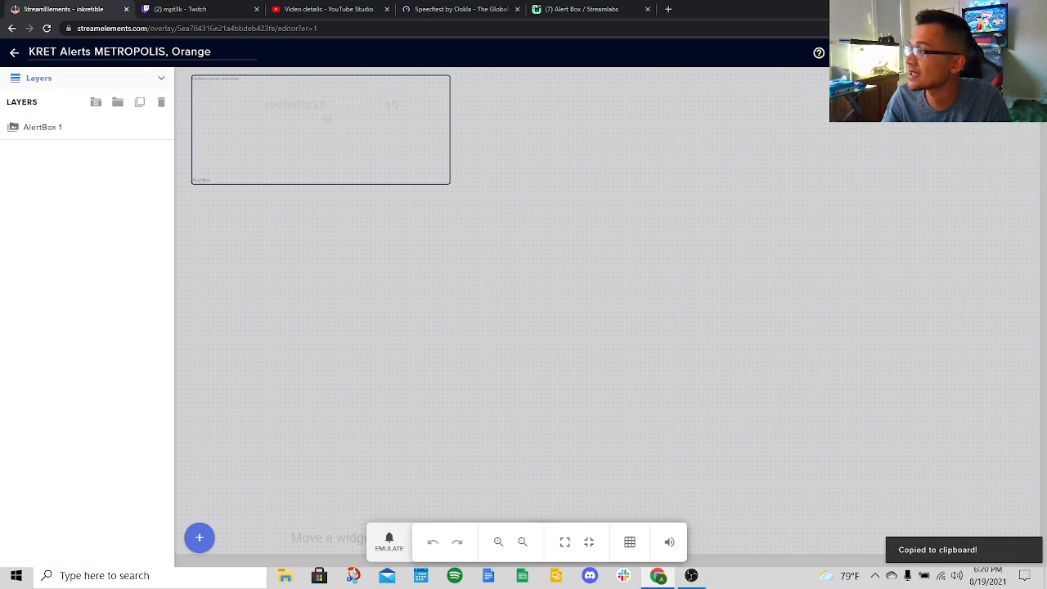
# Switch to OBS and remove the SL Alerts source from the current scene
pyautogui.click(691, 576)
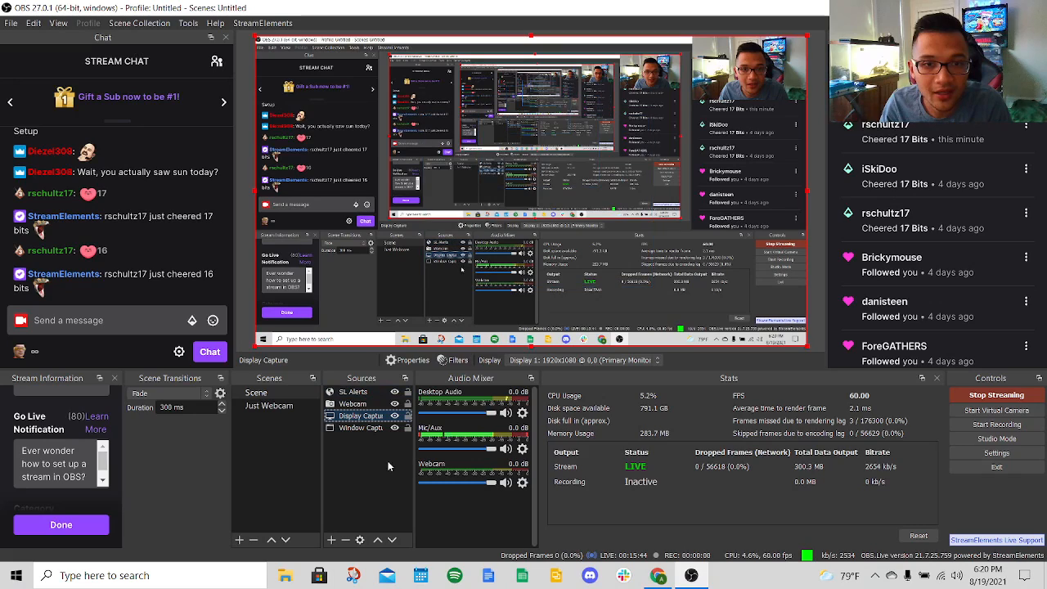
pyautogui.click(360, 393)
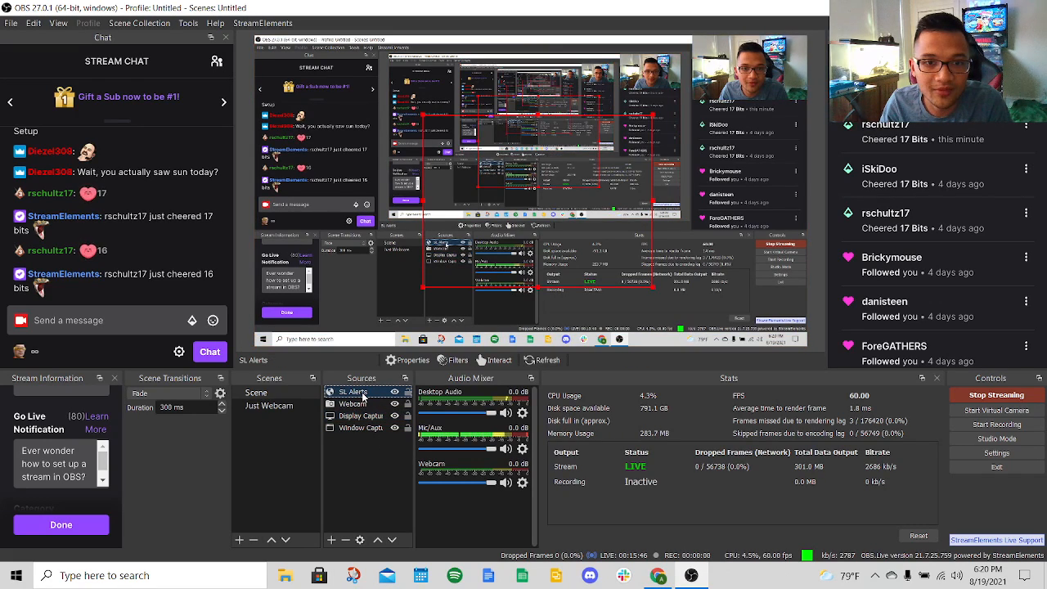
pyautogui.rightClick(364, 397)
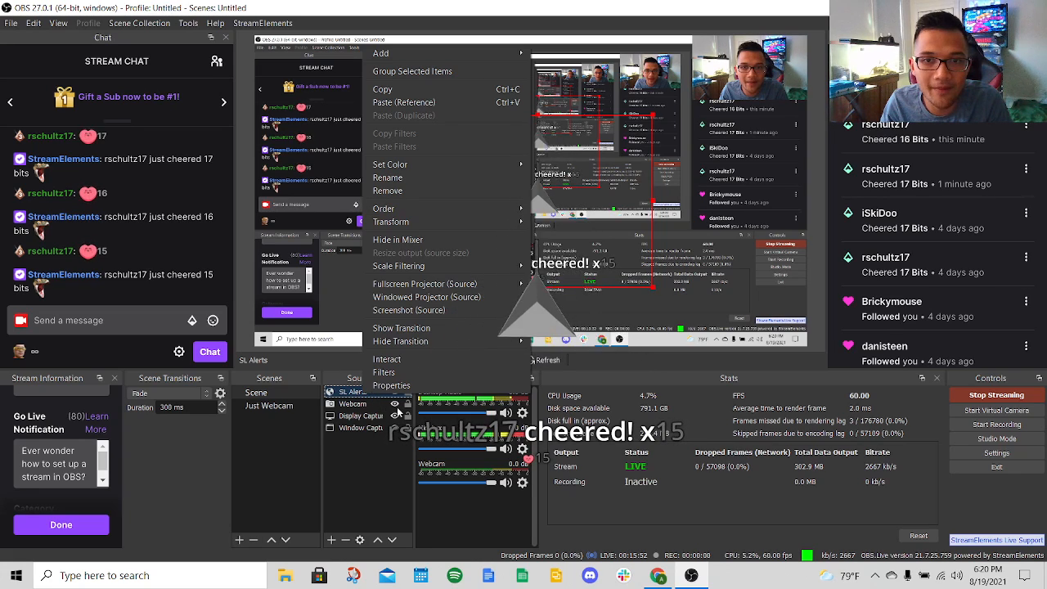
pyautogui.click(412, 176)
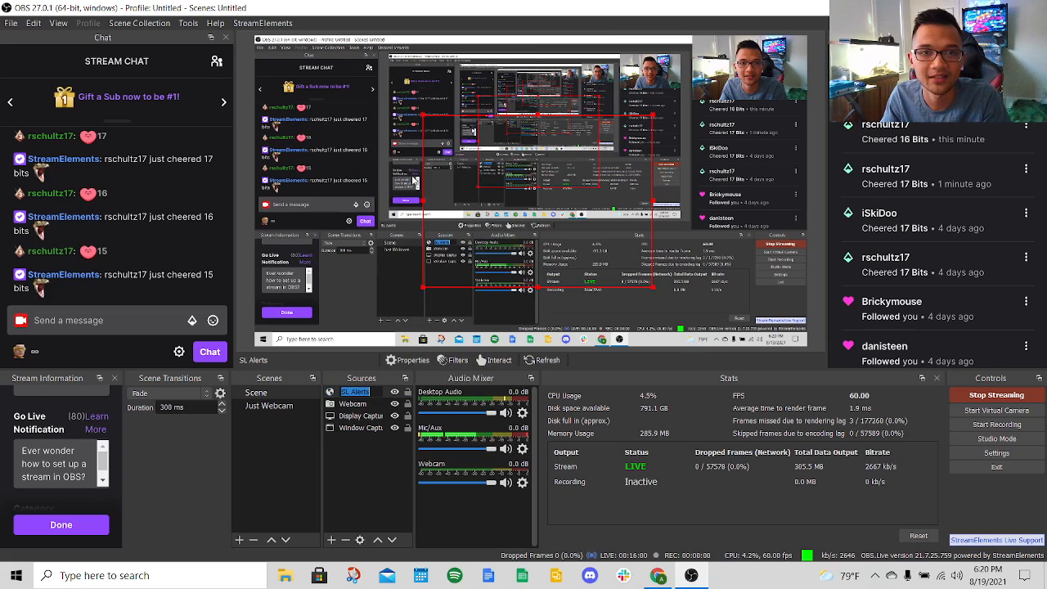
pyautogui.press('Return')
pyautogui.rightClick(353, 391)
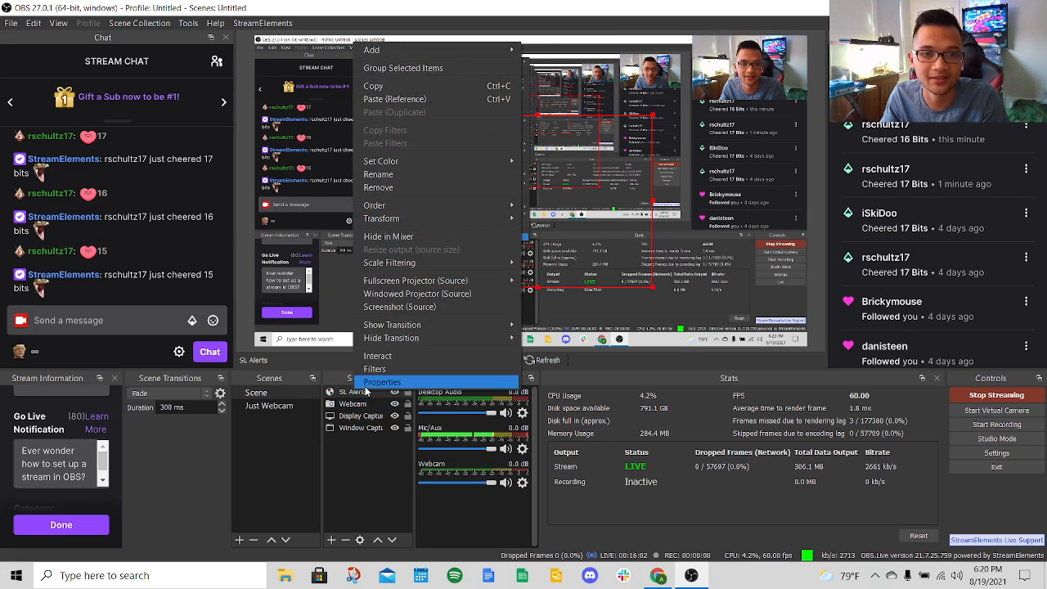
pyautogui.click(391, 187)
pyautogui.click(568, 304)
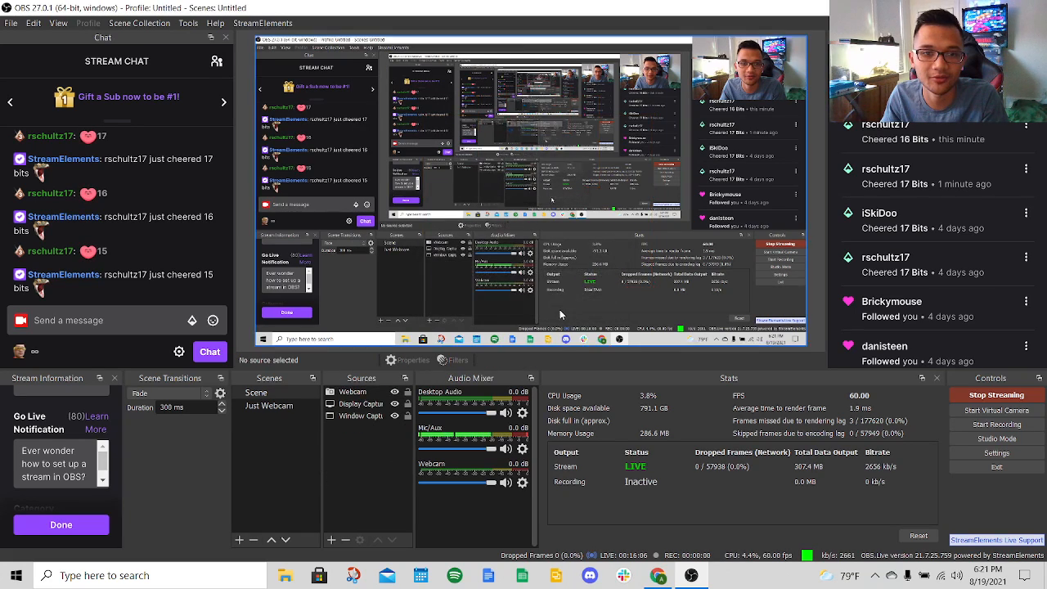
# Add a new browser source, using the copied StreamElements overlay URL as both its name and its page address
pyautogui.click(331, 542)
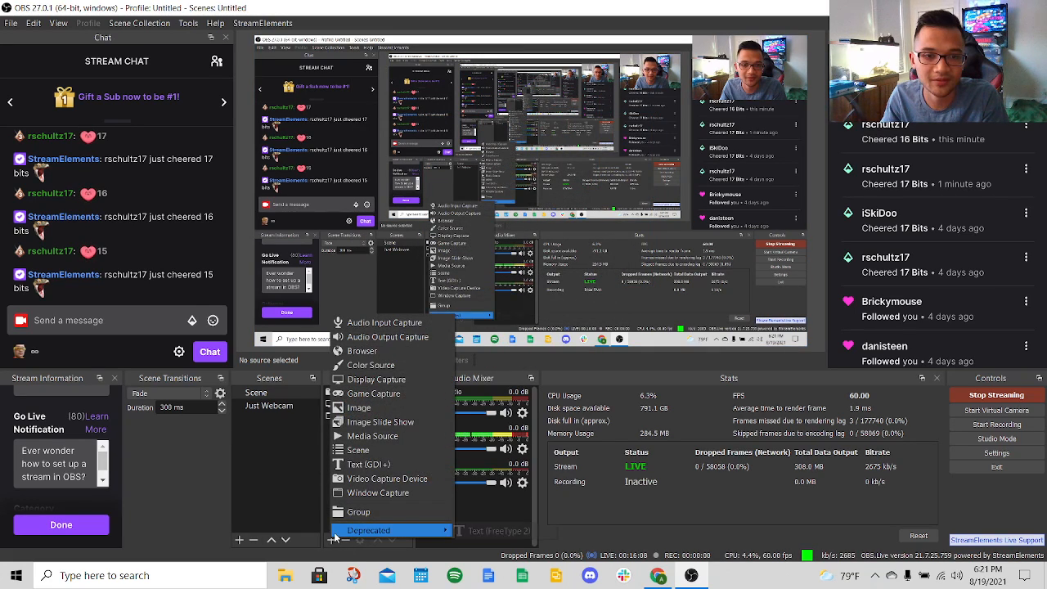
pyautogui.click(304, 500)
pyautogui.click(331, 540)
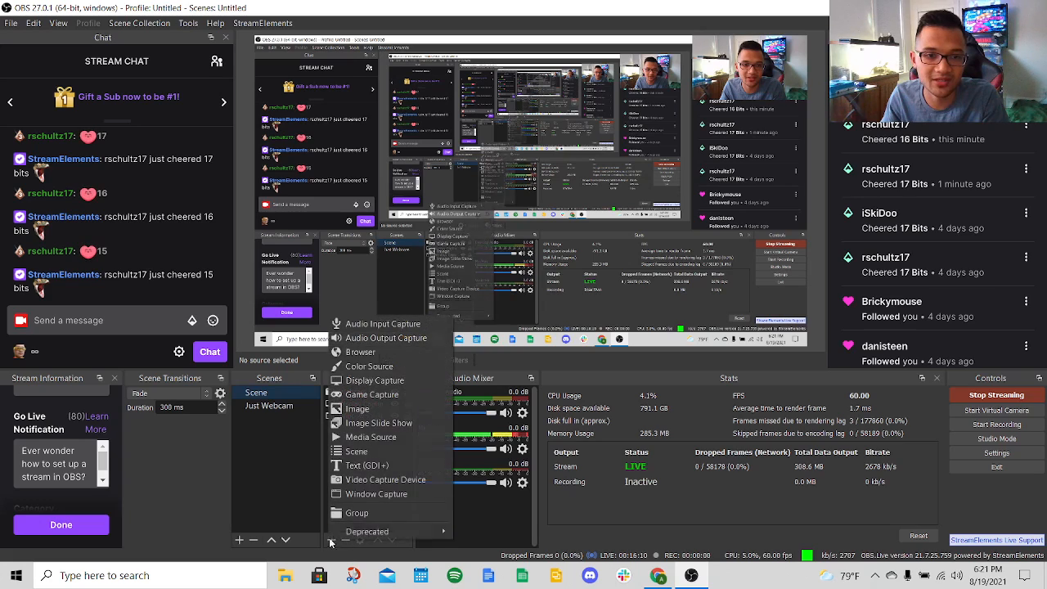
pyautogui.click(391, 353)
pyautogui.hotkey('ctrl', 'v')
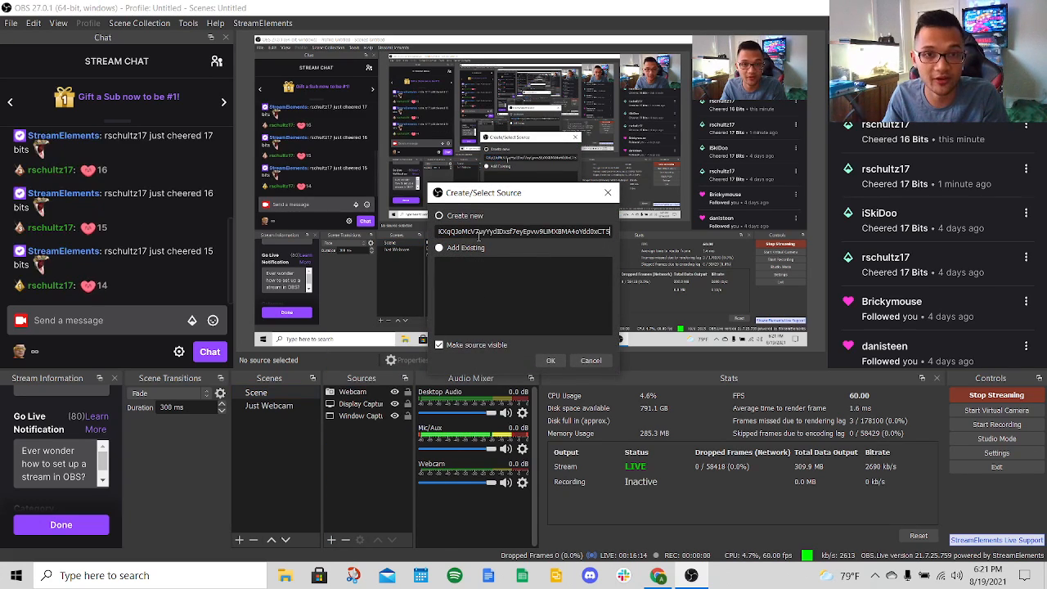
pyautogui.click(550, 361)
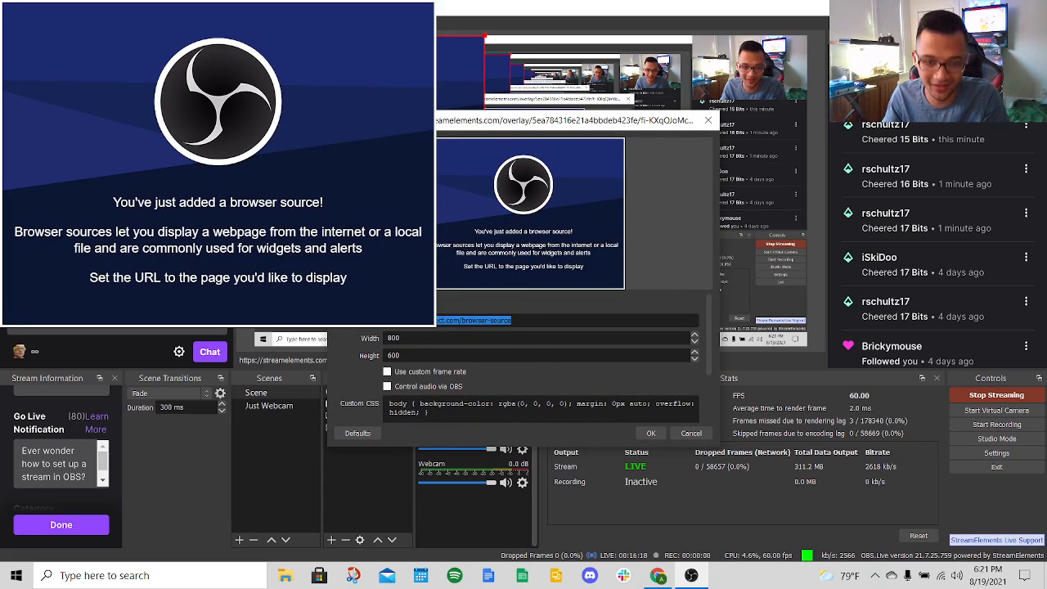
pyautogui.hotkey('ctrl', 'v')
pyautogui.click(651, 433)
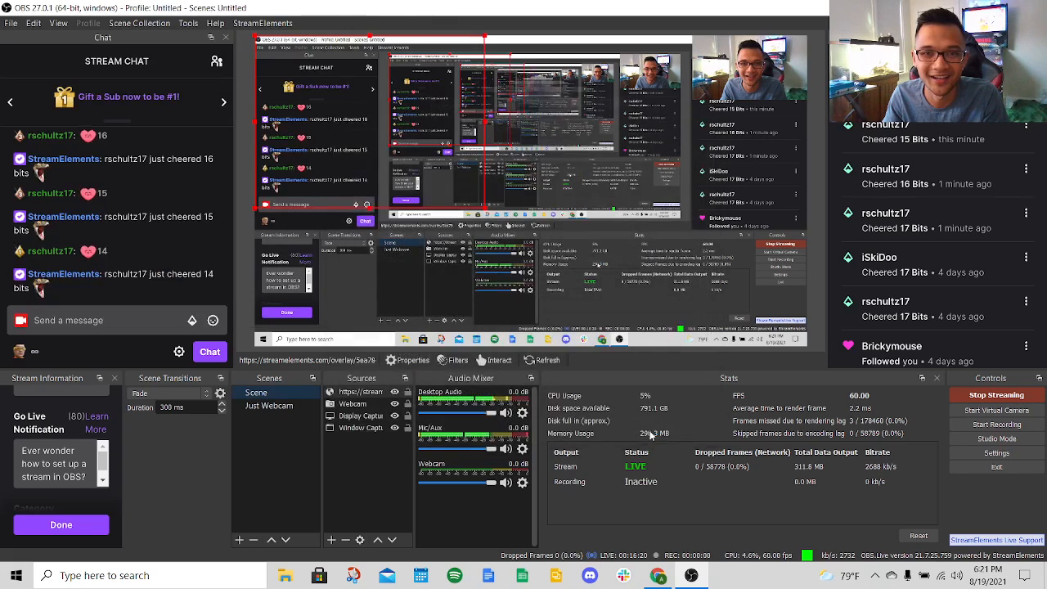
# Move the new browser source to the middle of the canvas, and review its properties without changing them
pyautogui.moveTo(410, 176); pyautogui.dragTo(578, 245)
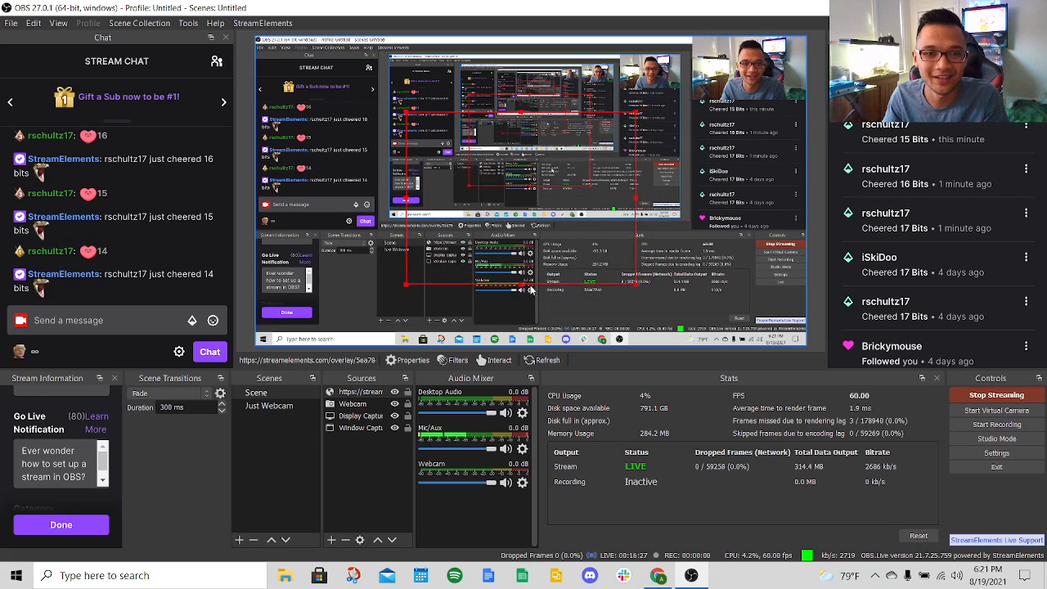
pyautogui.rightClick(376, 393)
pyautogui.click(405, 387)
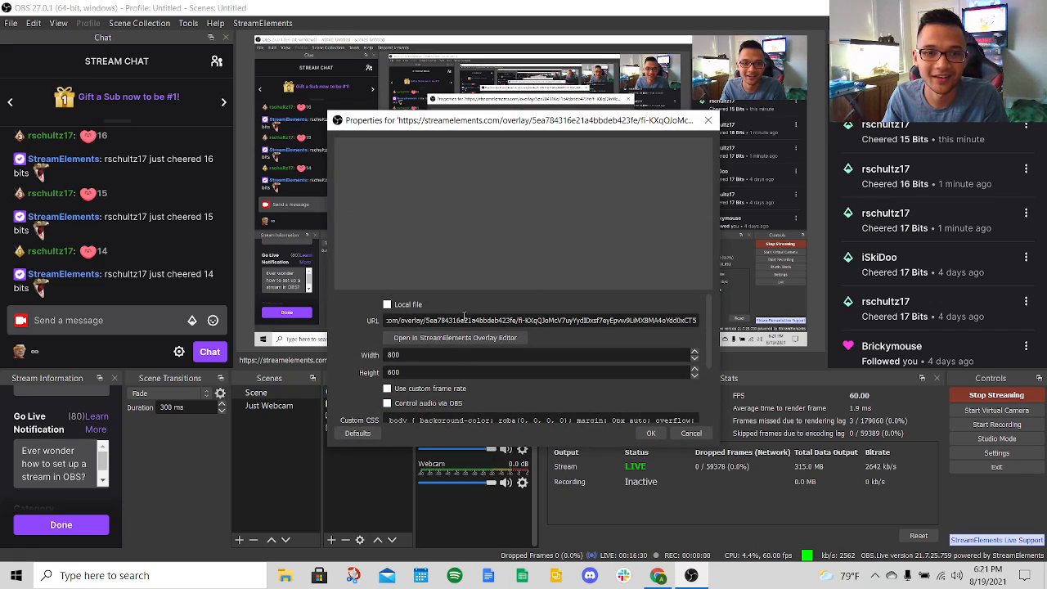
pyautogui.scroll(-2, 429, 393)
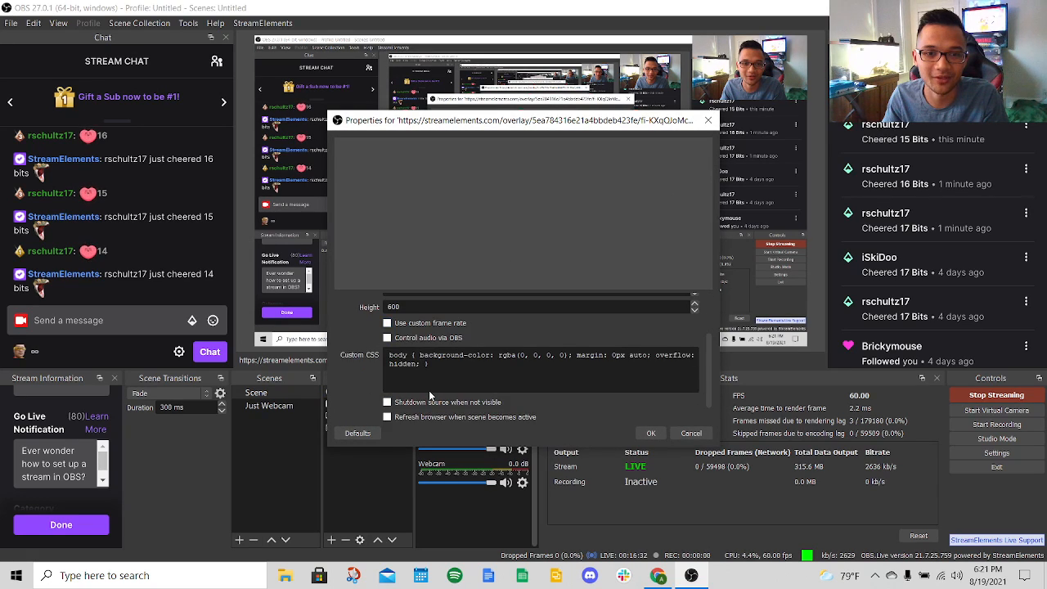
pyautogui.click(691, 433)
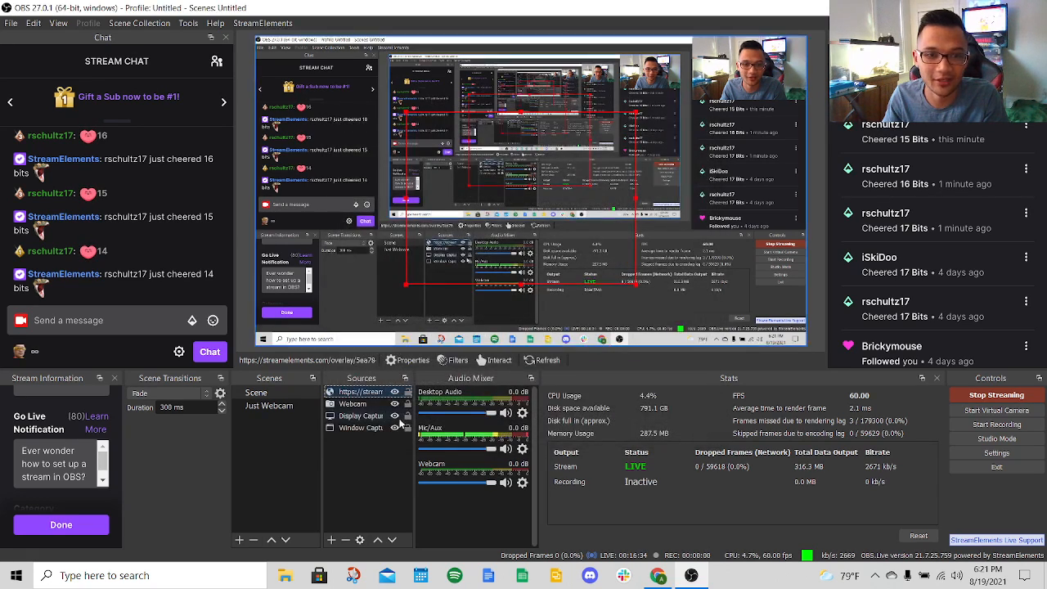
# Rename the StreamElements browser source as "SE Alerts"
pyautogui.rightClick(372, 394)
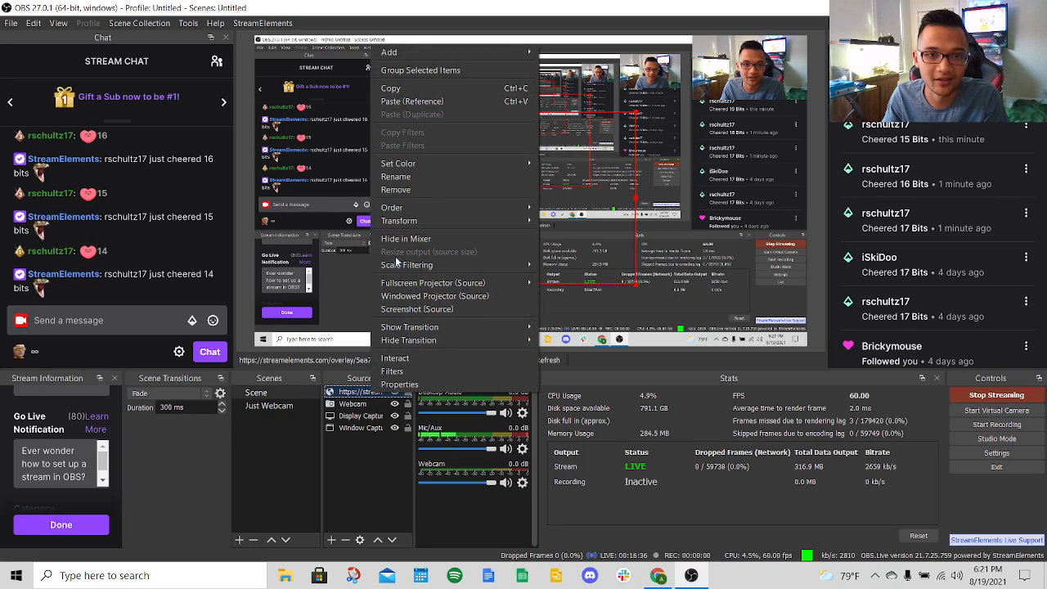
pyautogui.click(395, 176)
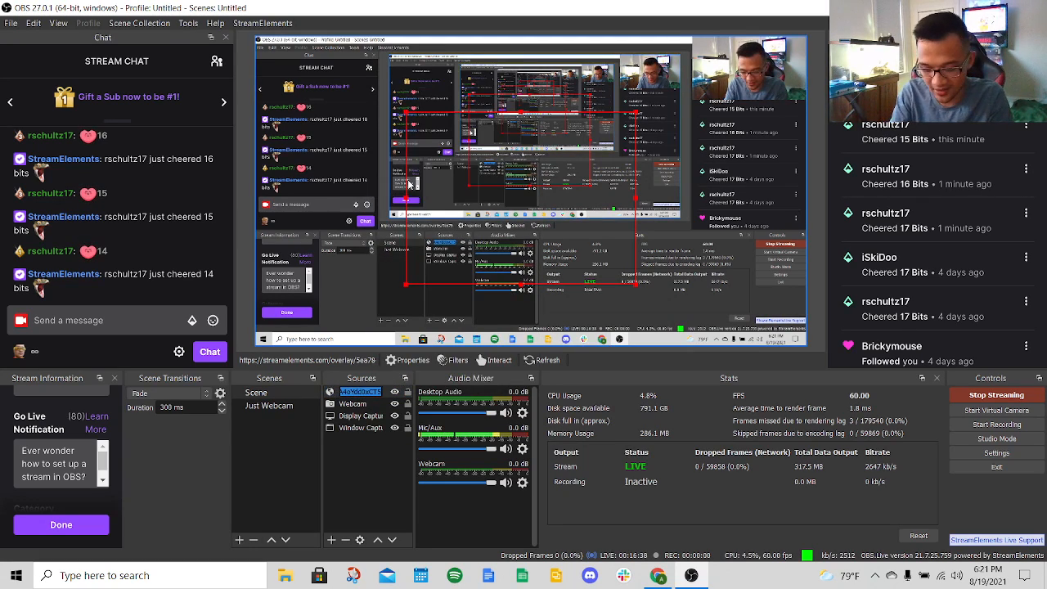
pyautogui.write('SE Alerts')
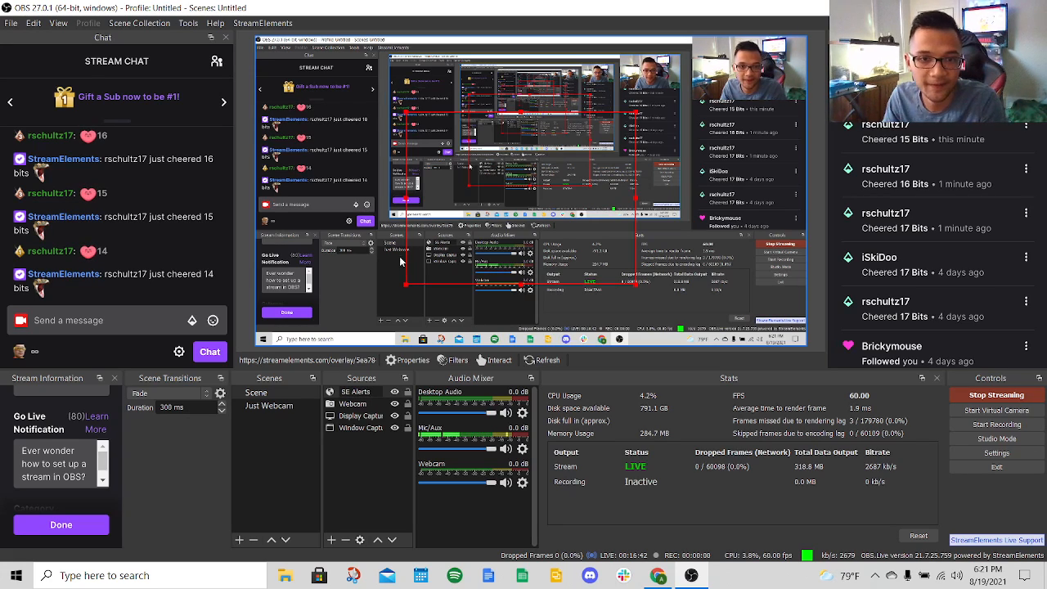
pyautogui.click(372, 447)
pyautogui.click(355, 393)
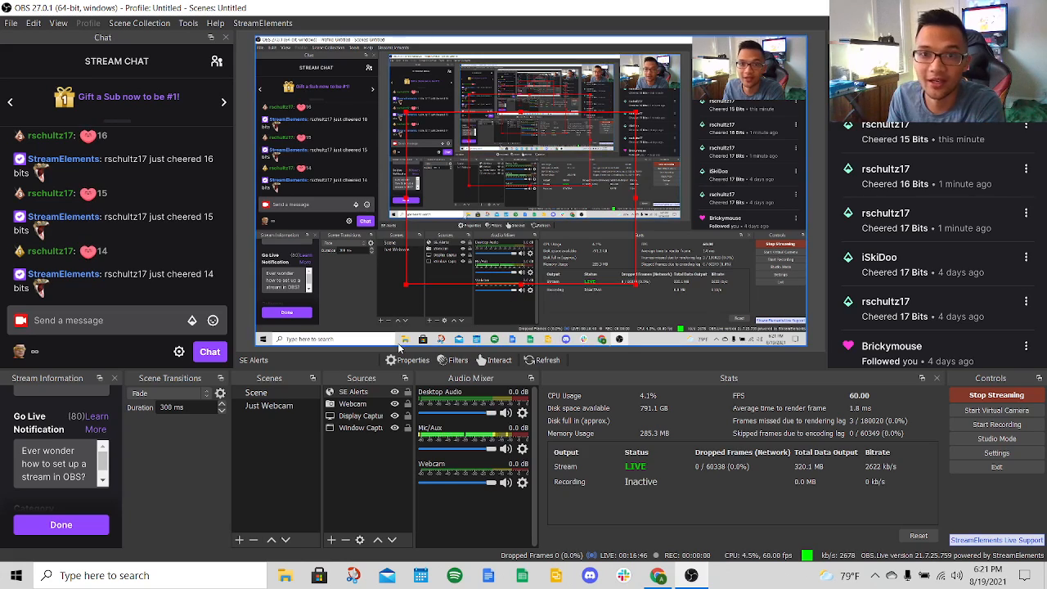
# Switch to the StreamElements overlay editor, emulate a follower event to test the alert in OBS, and return to the saved overlays
pyautogui.click(360, 427)
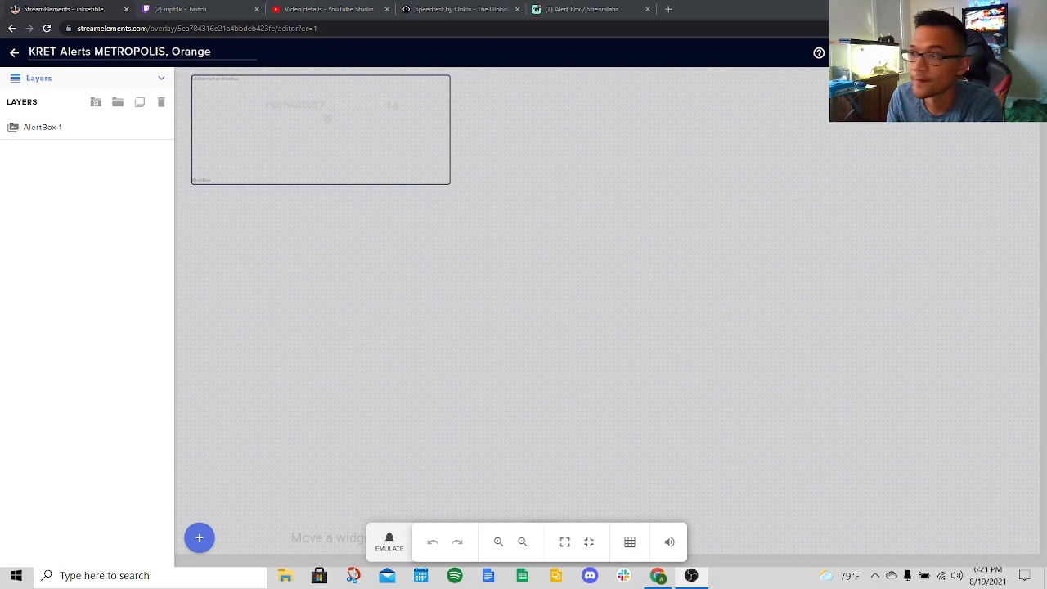
pyautogui.click(389, 541)
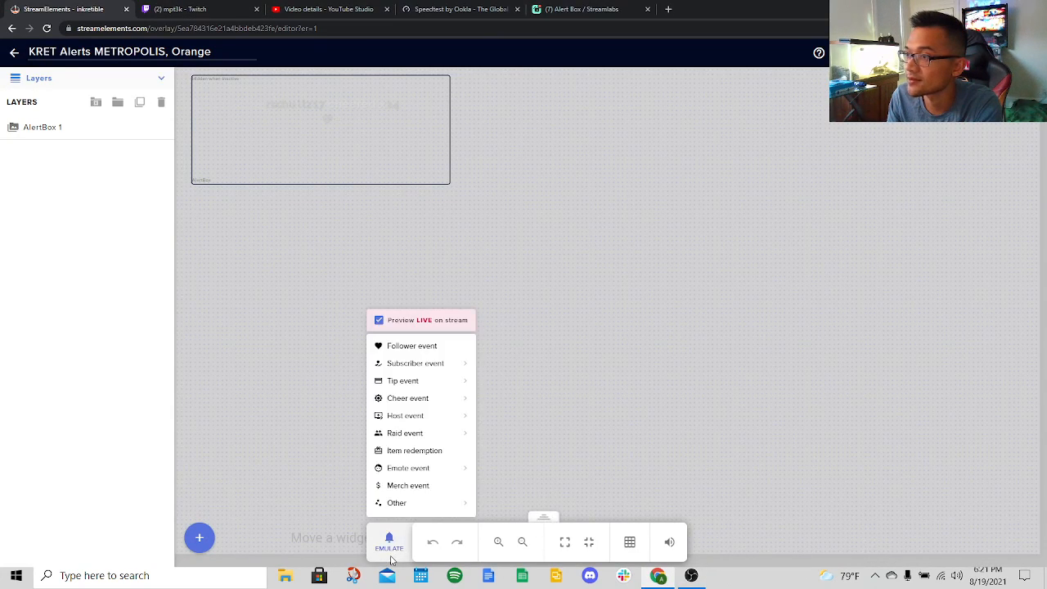
pyautogui.click(409, 350)
pyautogui.doubleClick(736, 8)
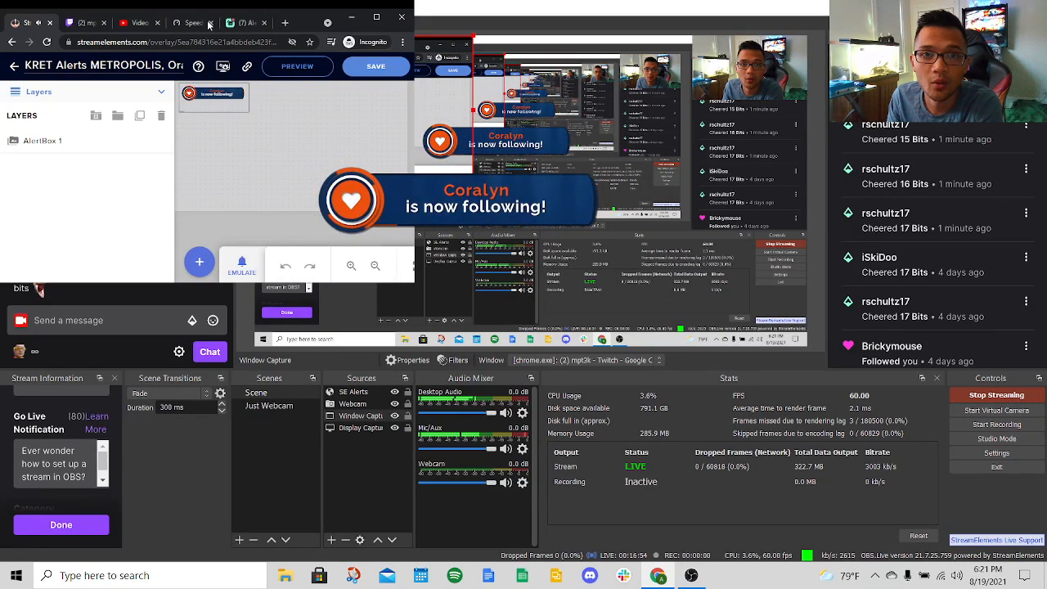
pyautogui.doubleClick(319, 16)
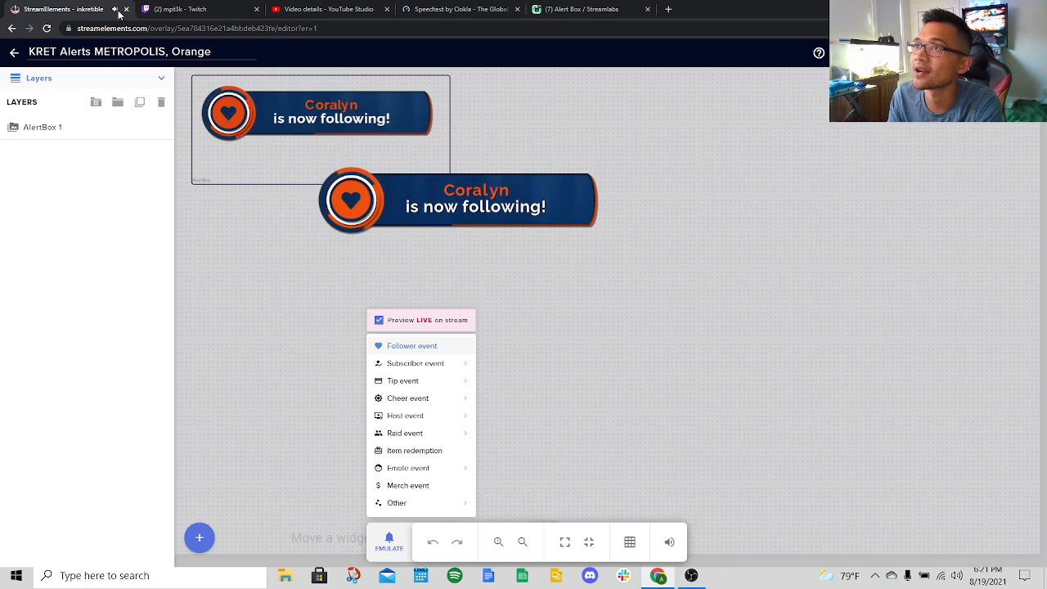
pyautogui.click(10, 53)
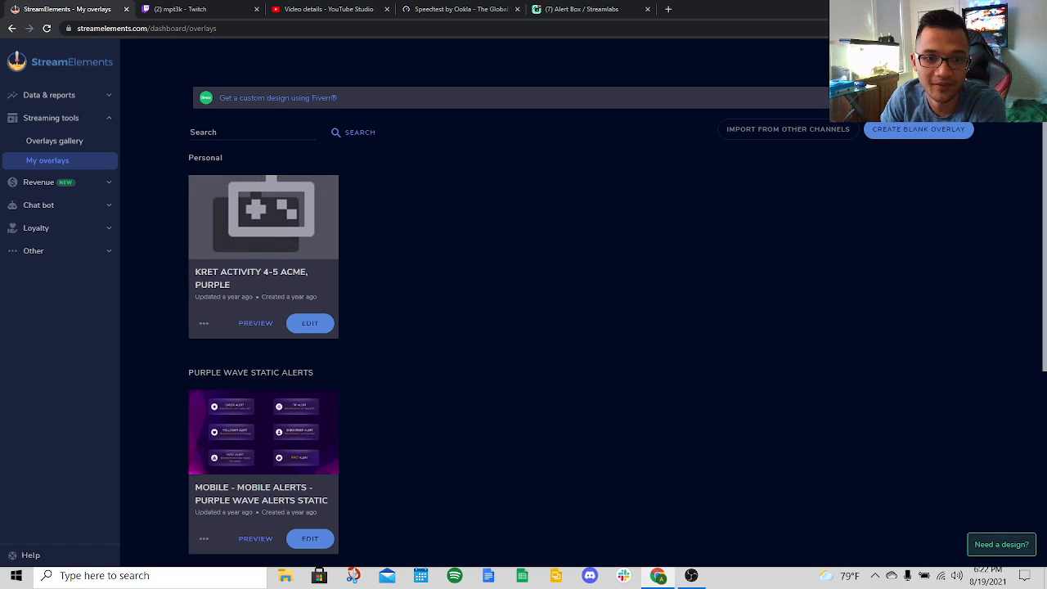
# Switch to OBS and lock the SE Alerts, Webcam, Display Capture and Window Capture sources in place
pyautogui.hotkey('alt', 'Tab')
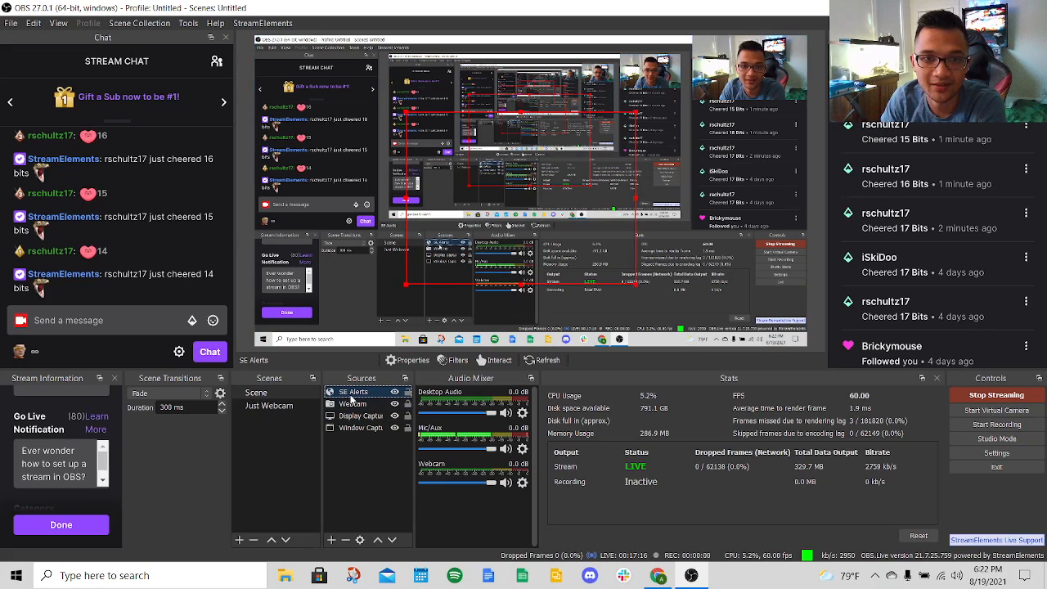
pyautogui.click(388, 417)
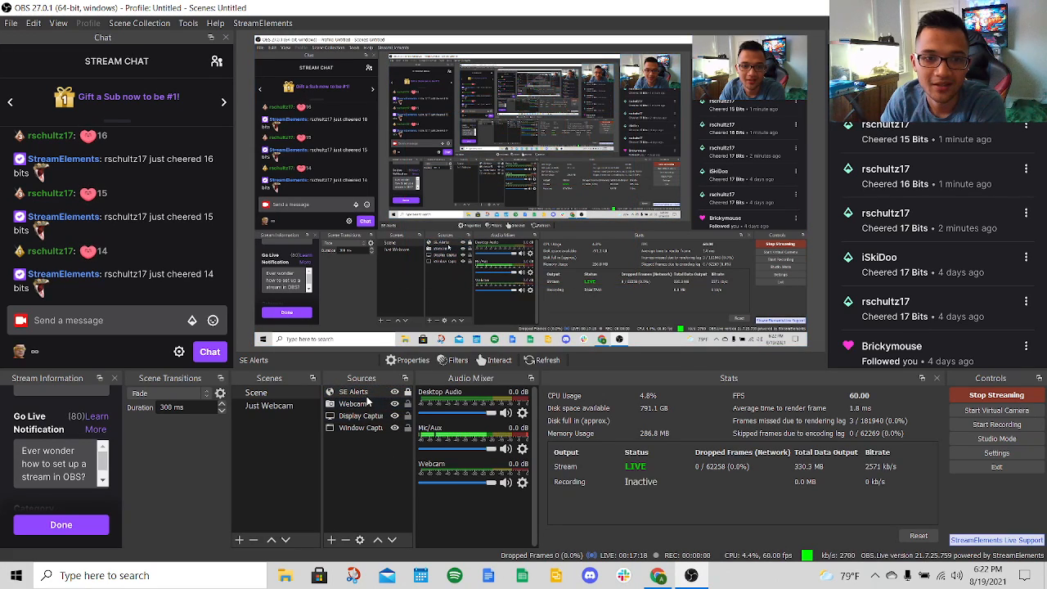
pyautogui.click(408, 394)
pyautogui.moveTo(501, 215); pyautogui.dragTo(681, 268)
pyautogui.click(408, 393)
pyautogui.click(476, 247)
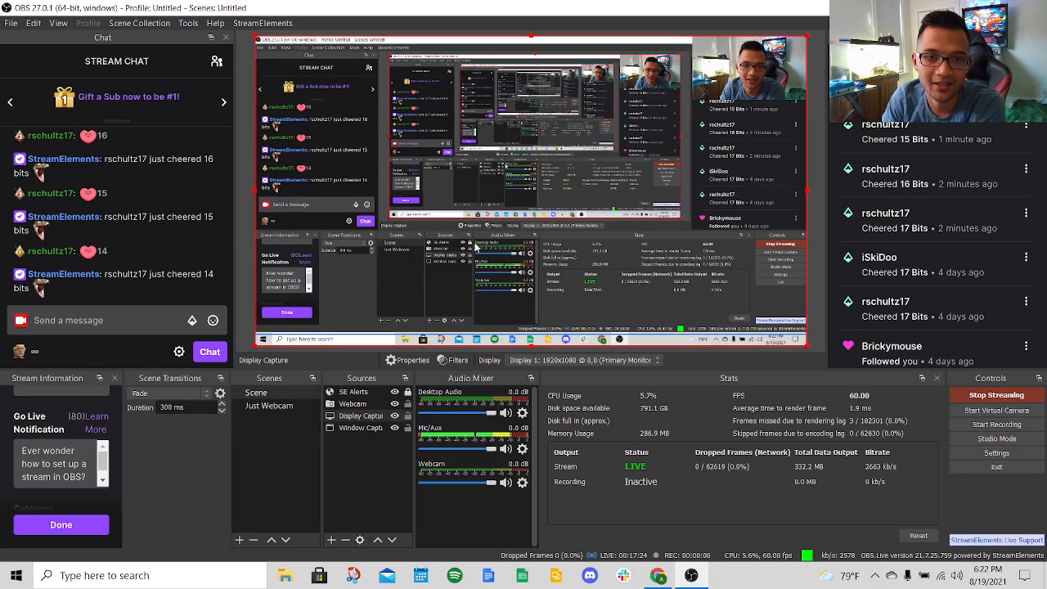
pyautogui.click(358, 415)
pyautogui.click(787, 71)
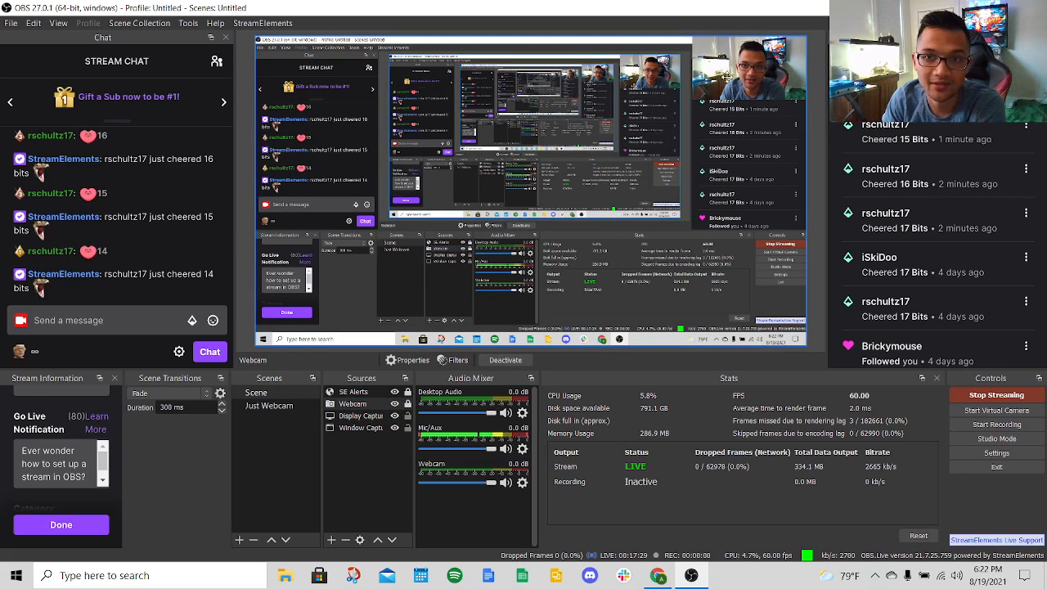
pyautogui.click(389, 416)
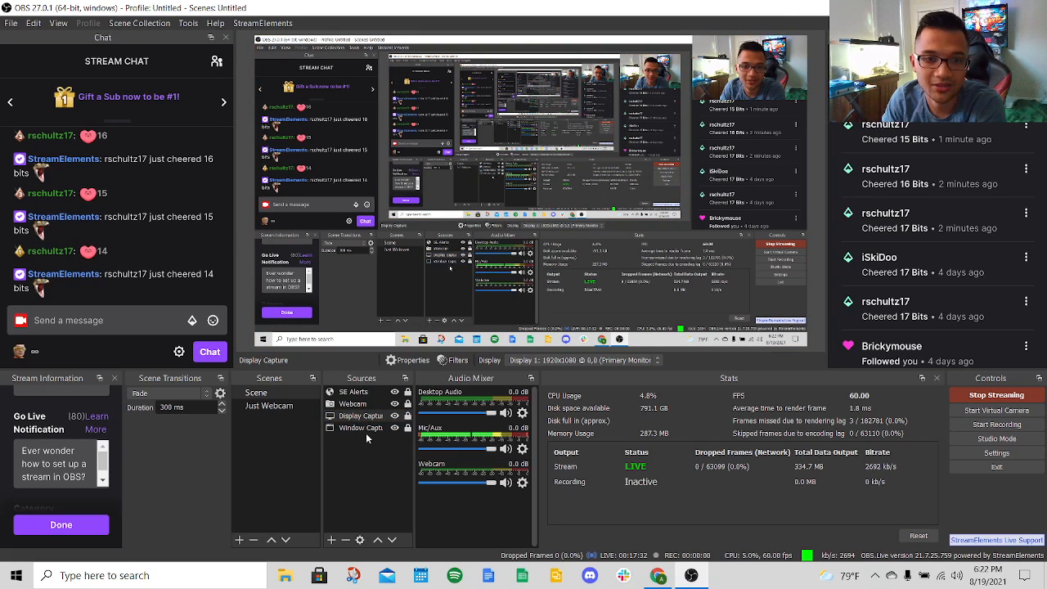
pyautogui.hotkey('alt', 'Tab')
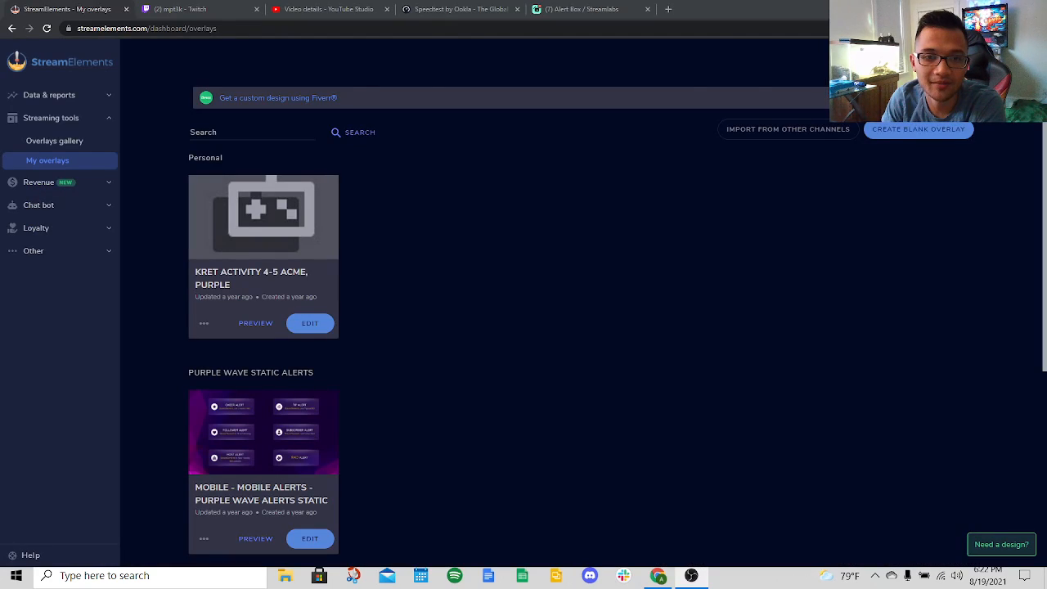
pyautogui.hotkey('alt', 'Tab')
pyautogui.hotkey('alt', 'Tab')
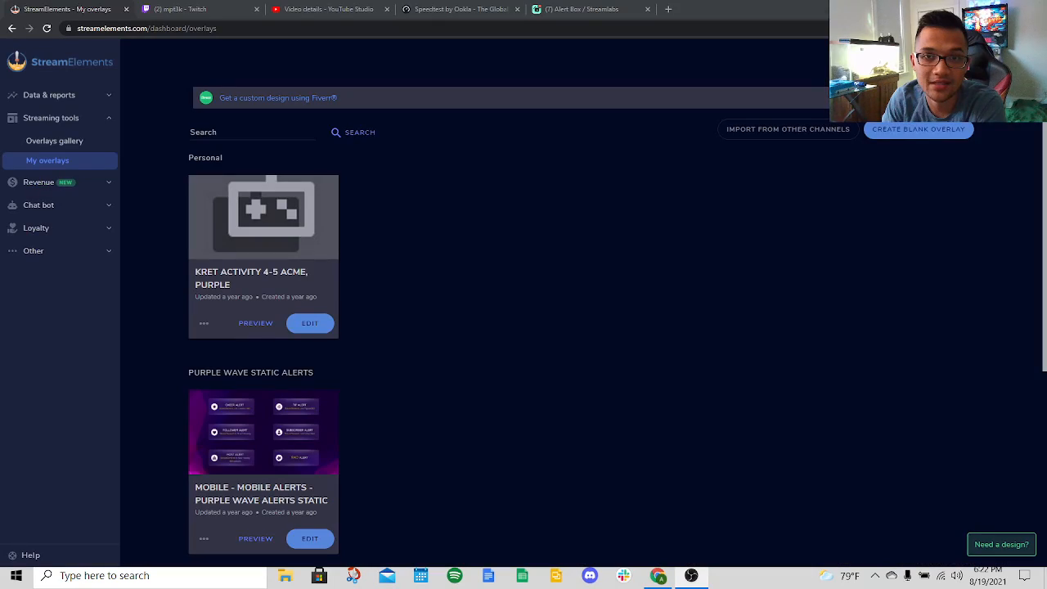
pyautogui.hotkey('alt', 'Tab')
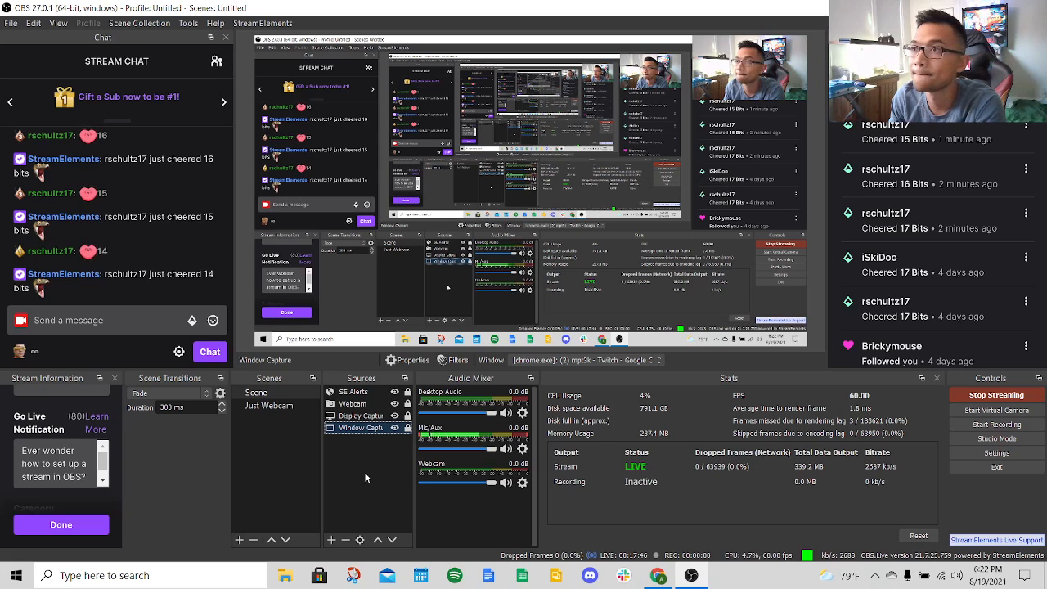
# Select the Webcam source in the current scene and unlock it
pyautogui.click(354, 392)
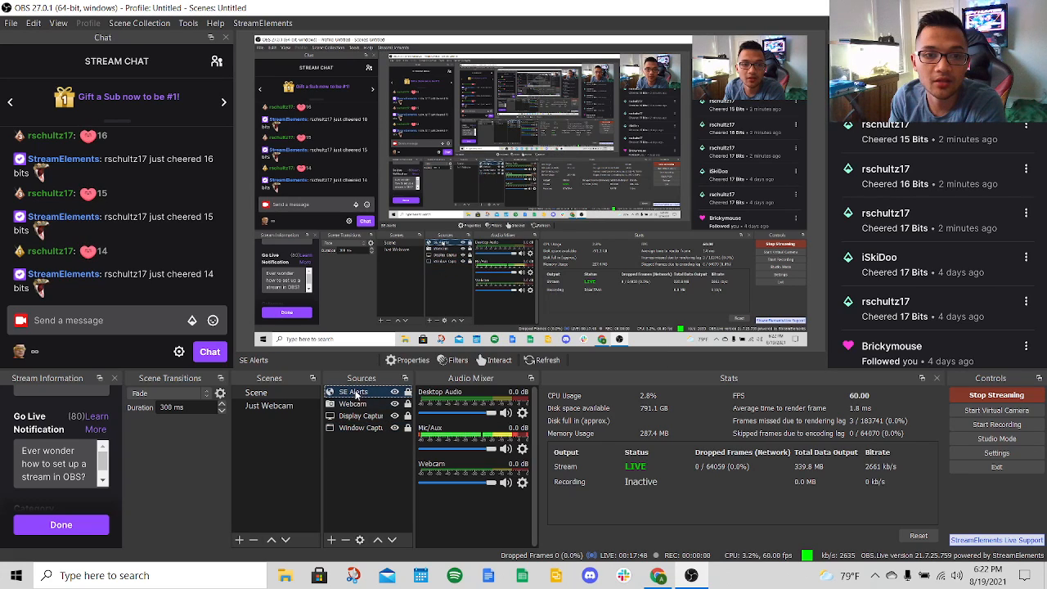
pyautogui.click(352, 407)
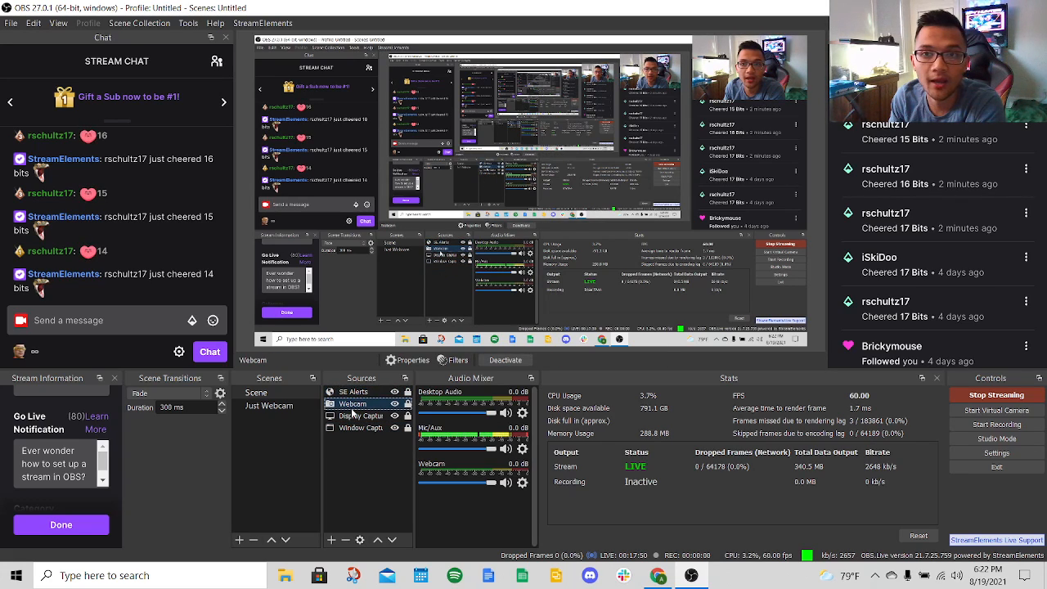
pyautogui.click(407, 404)
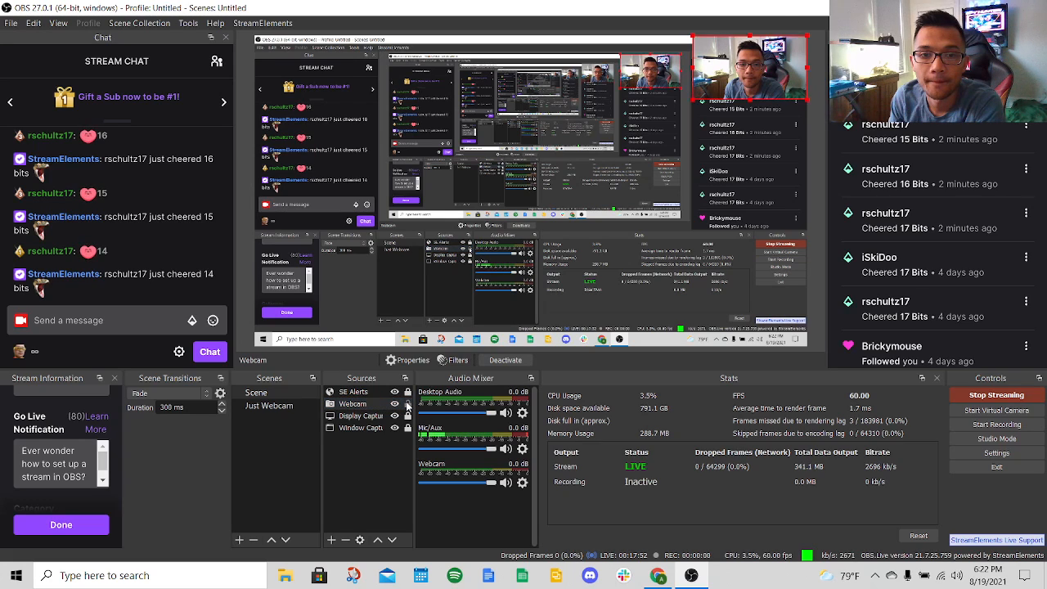
# Enlarge the Webcam source from its lower-left corner, and switch the Display Capture source's visibility off and back on
pyautogui.moveTo(695, 98); pyautogui.dragTo(666, 141)
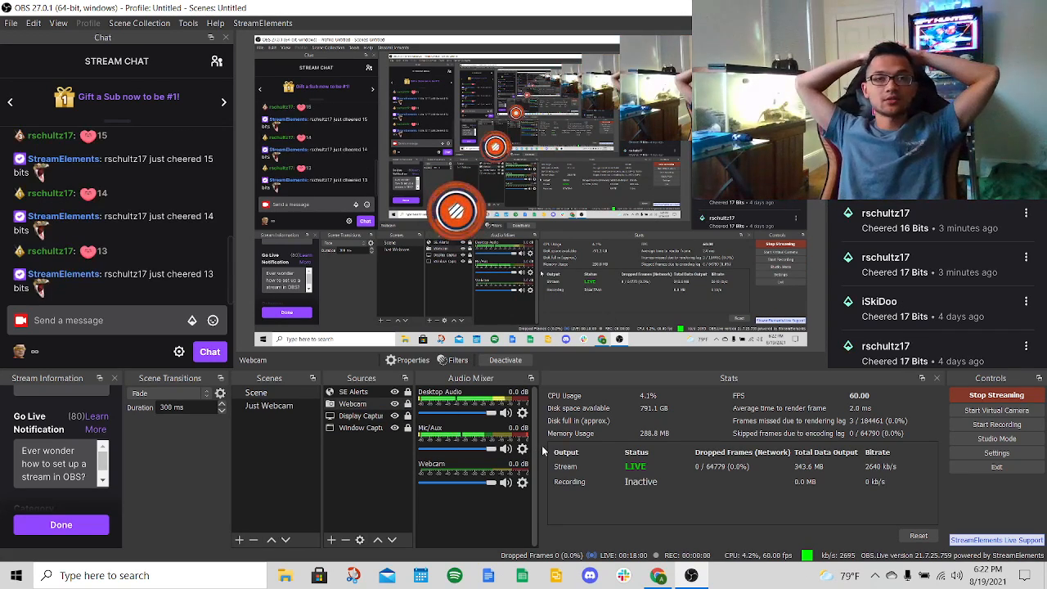
pyautogui.click(395, 417)
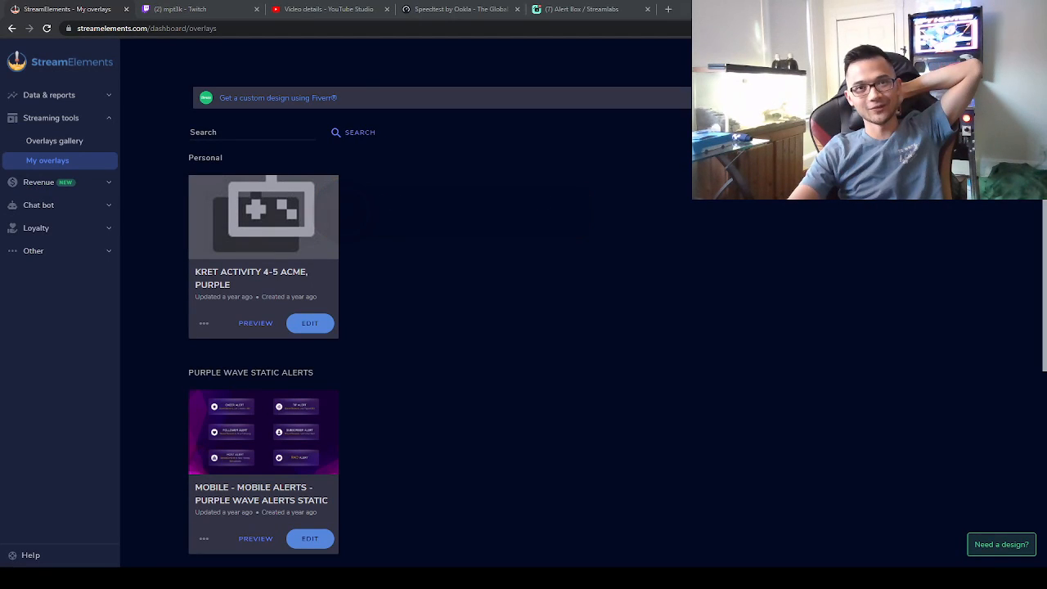
pyautogui.click(394, 416)
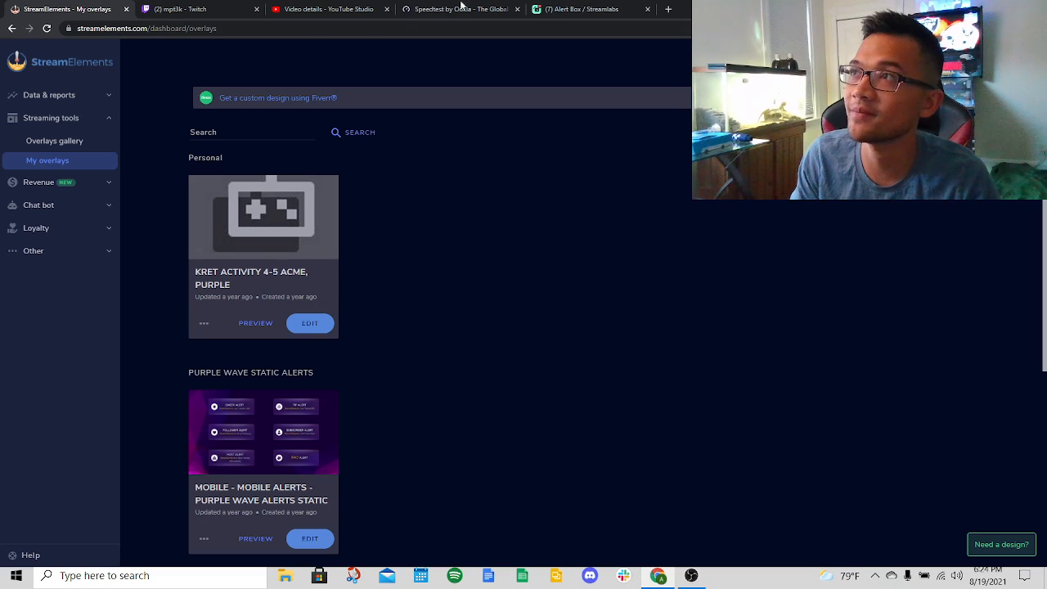
# Switch to the Streamlabs dashboard in Chrome and open the gallery of all widgets
pyautogui.click(581, 9)
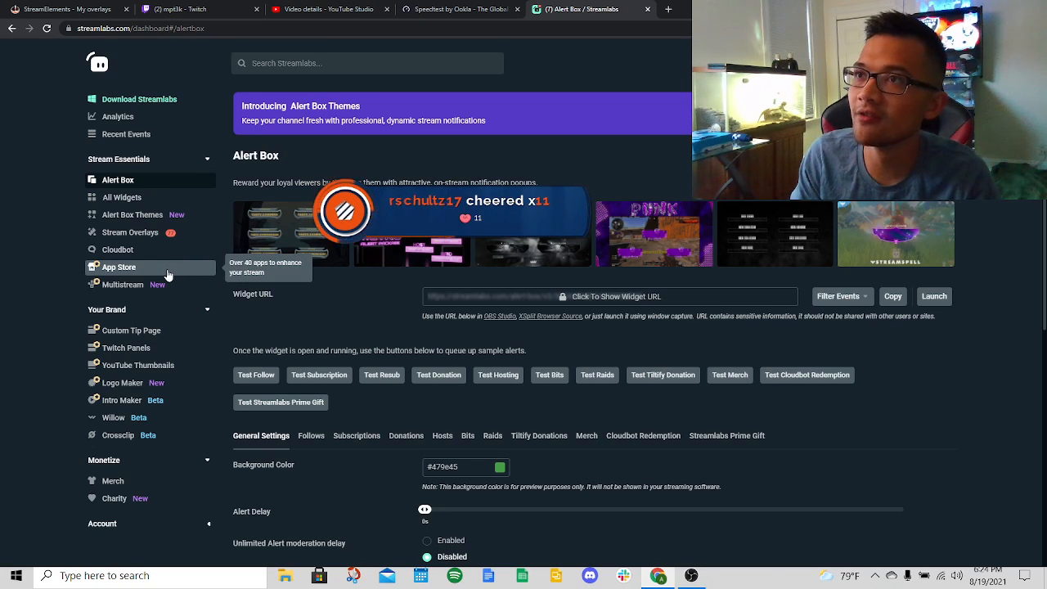
pyautogui.scroll(-1, 168, 275)
pyautogui.scroll(1, 166, 278)
pyautogui.scroll(1, 166, 277)
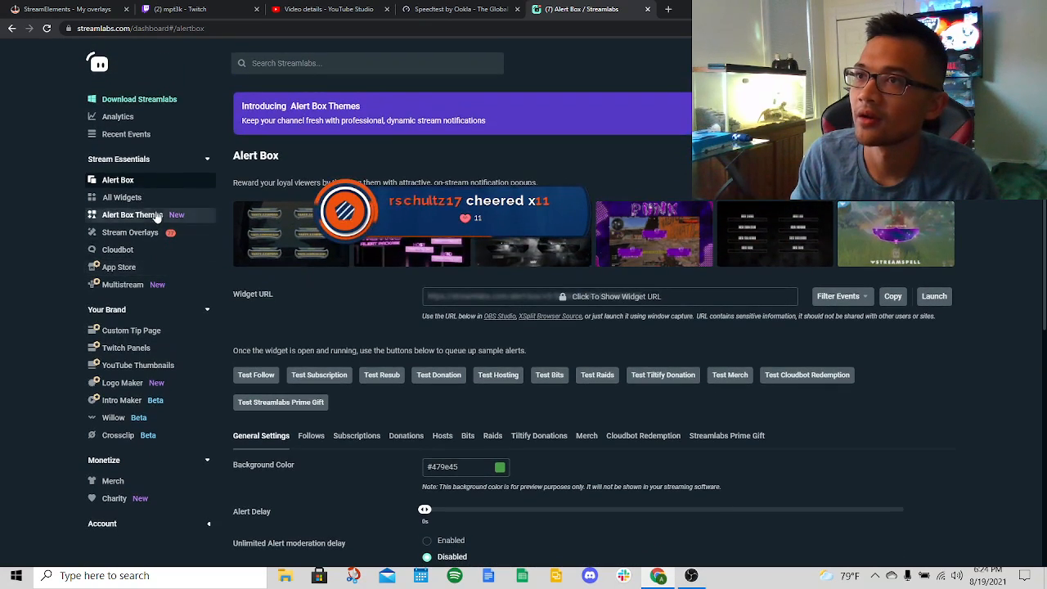
pyautogui.click(153, 201)
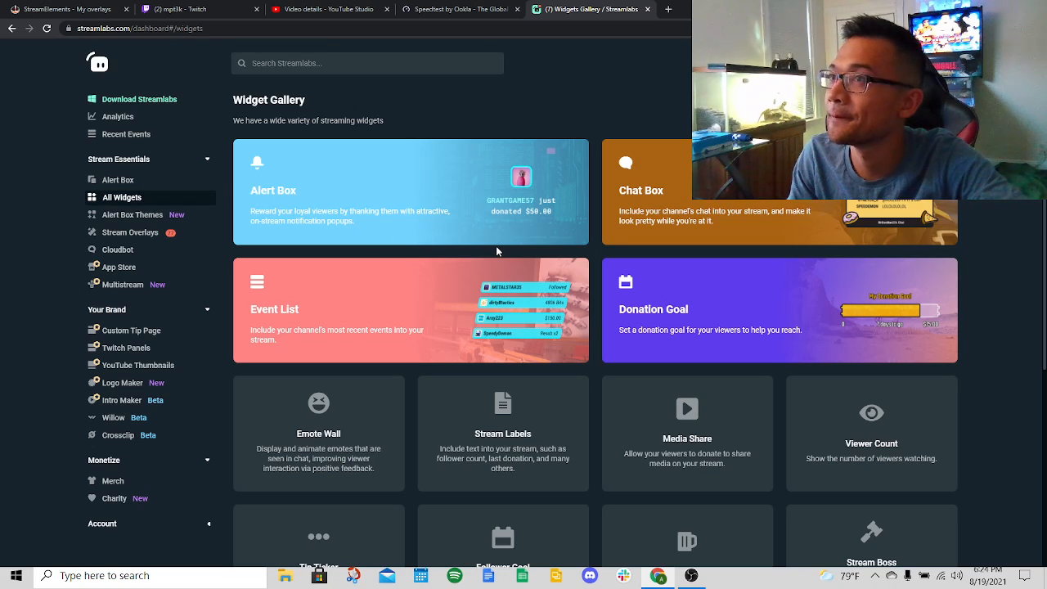
# Find the Emote Wall widget in the gallery and open its settings page
pyautogui.scroll(-2, 495, 249)
pyautogui.scroll(-1, 496, 252)
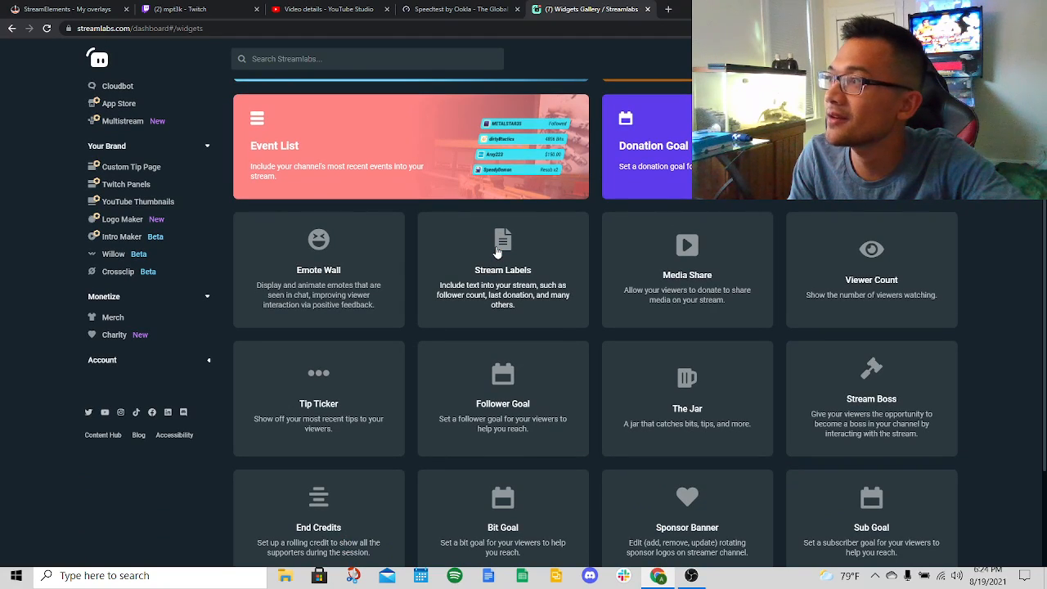
pyautogui.scroll(-1, 497, 252)
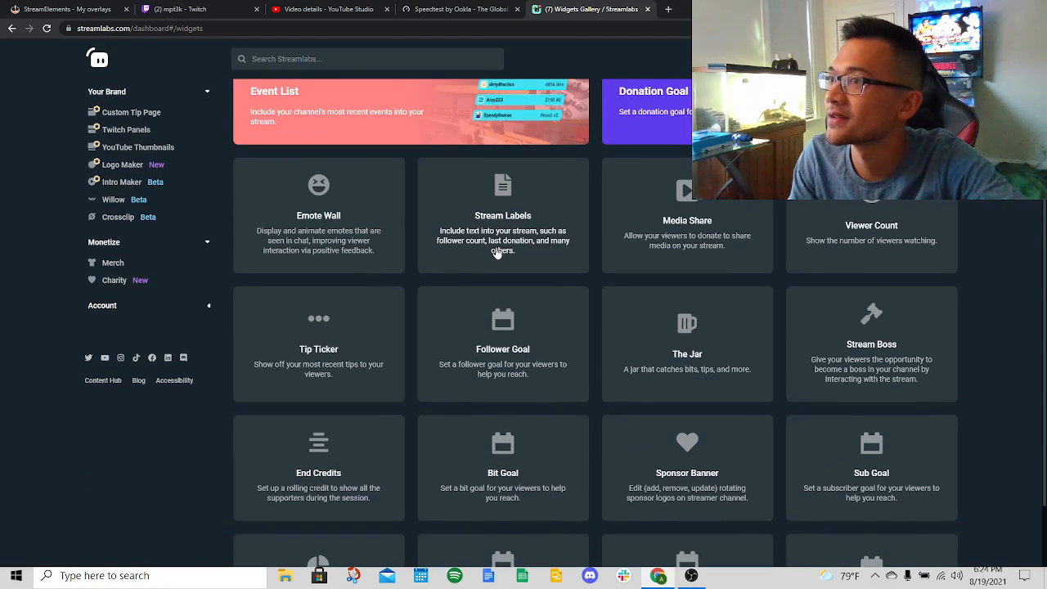
pyautogui.click(282, 214)
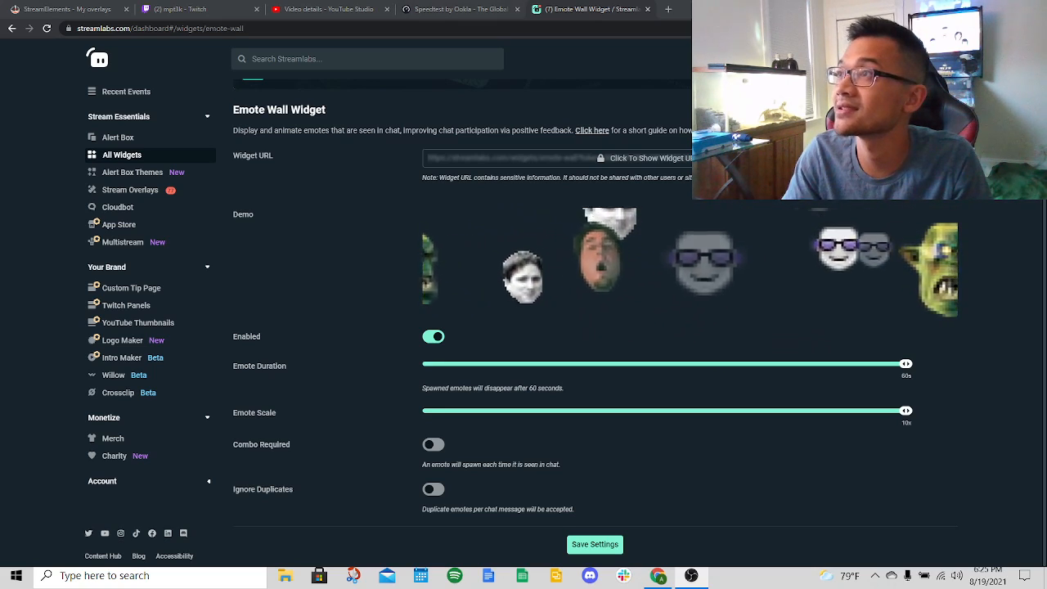
# Switch to OBS and select the SE Alerts and Webcam sources in turn to review them
pyautogui.click(472, 11)
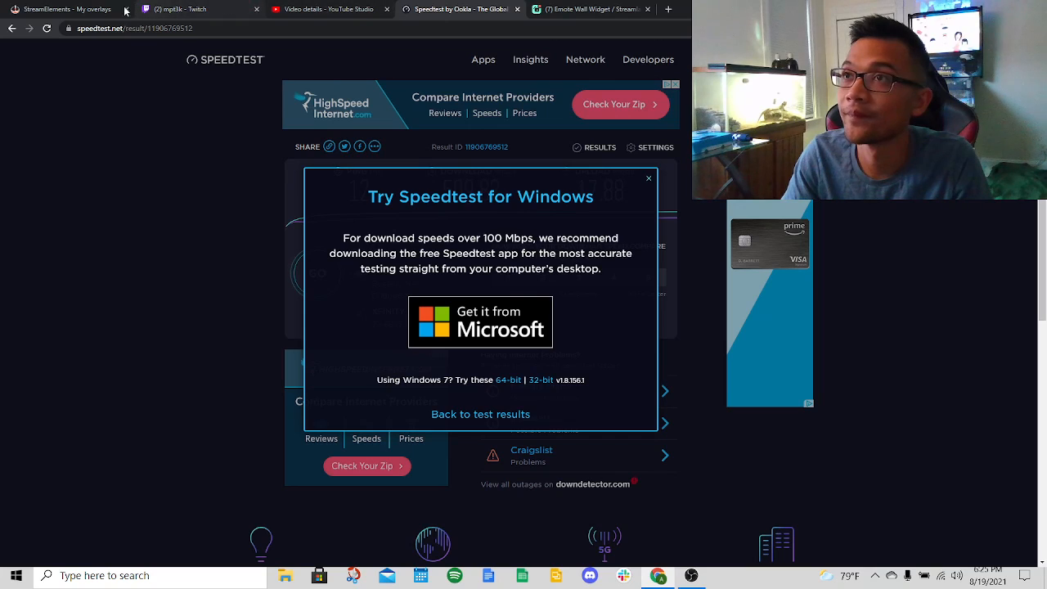
pyautogui.click(691, 575)
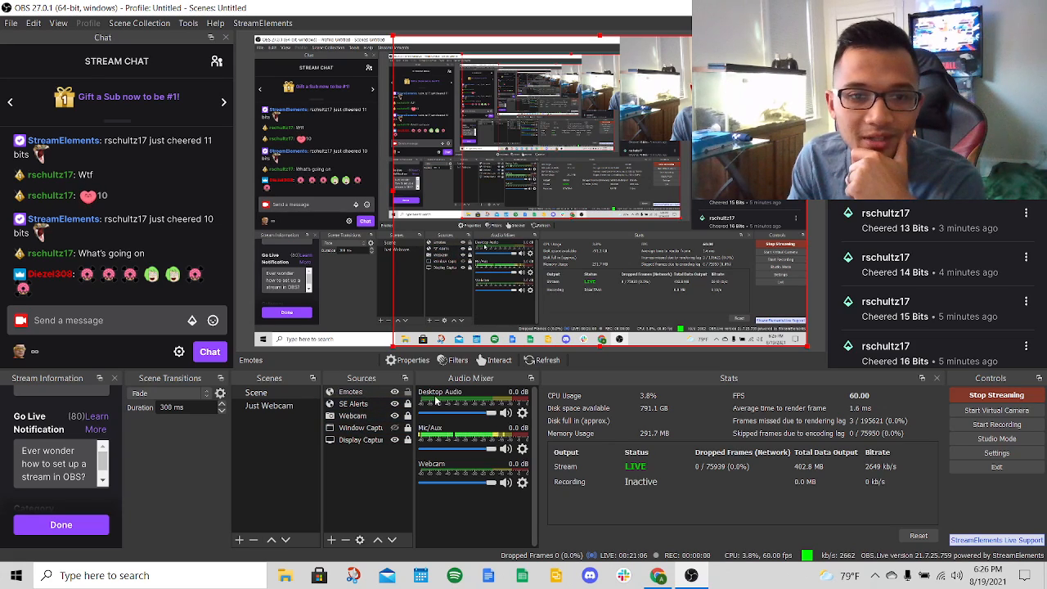
pyautogui.click(365, 406)
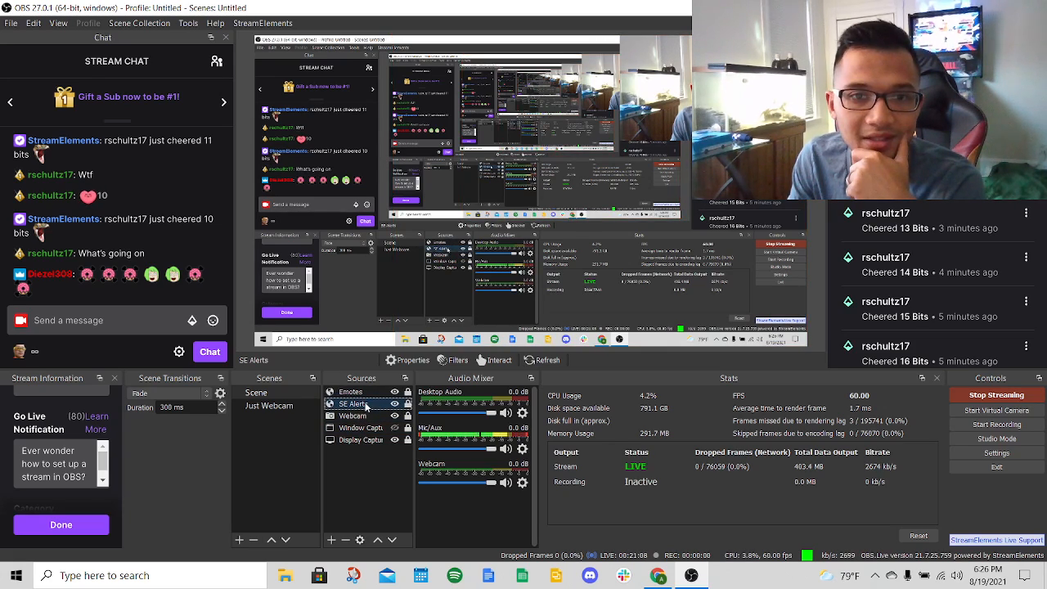
pyautogui.click(367, 419)
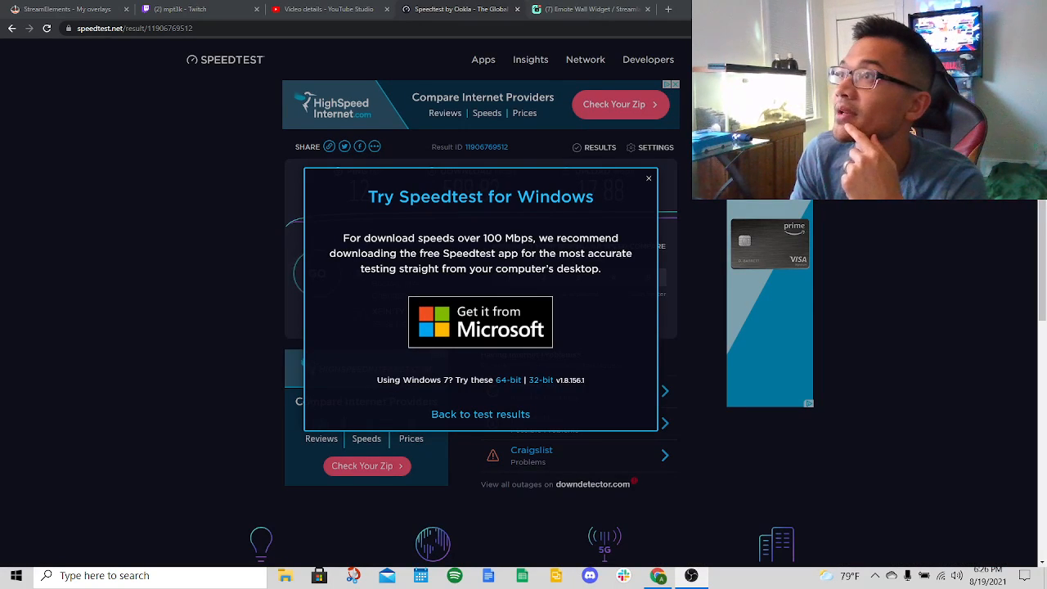
# Switch to Streamlabs, open The Jar from the widget gallery, and review its enabled events and jar image options
pyautogui.click(589, 9)
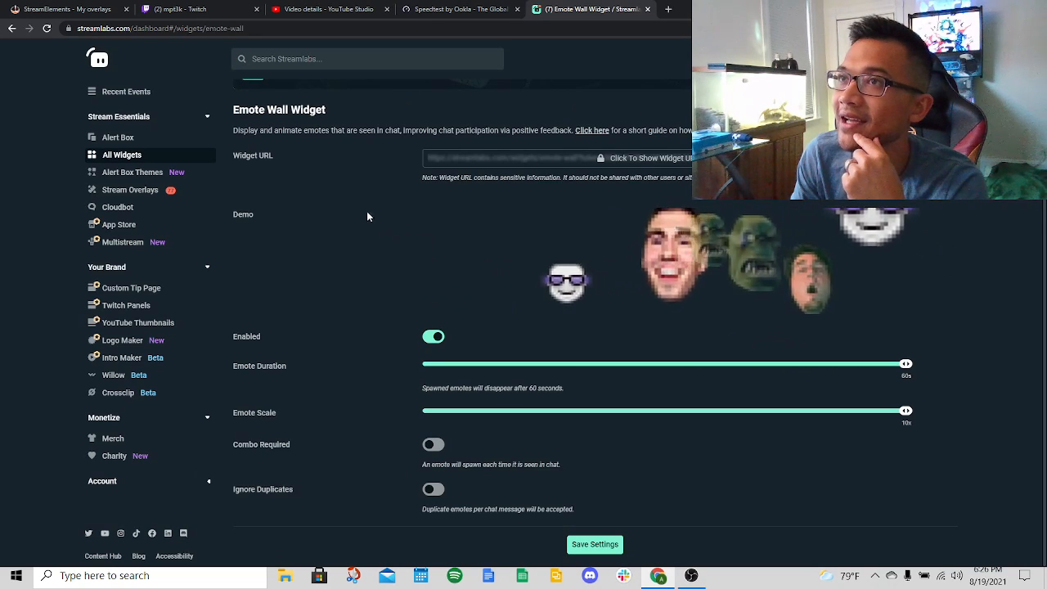
pyautogui.click(134, 154)
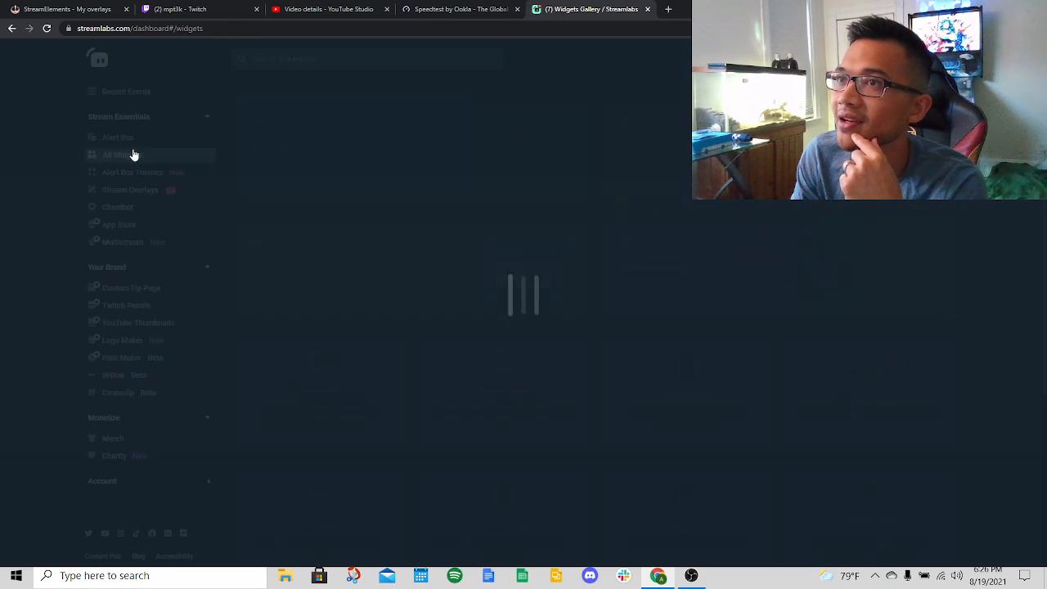
pyautogui.scroll(-3, 523, 244)
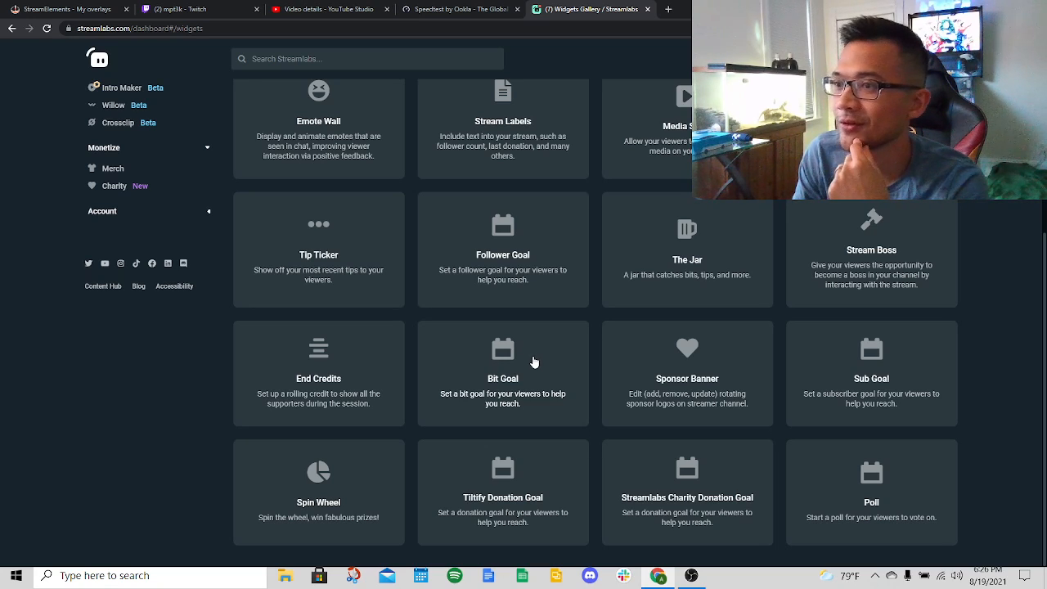
pyautogui.scroll(1, 532, 362)
pyautogui.click(712, 309)
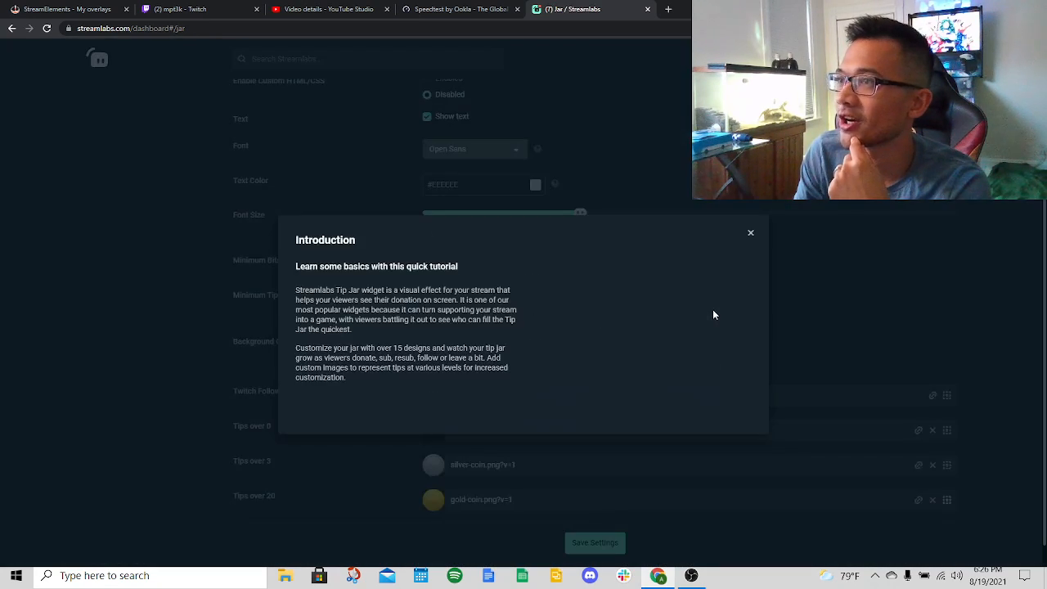
pyautogui.click(751, 231)
pyautogui.scroll(7, 581, 318)
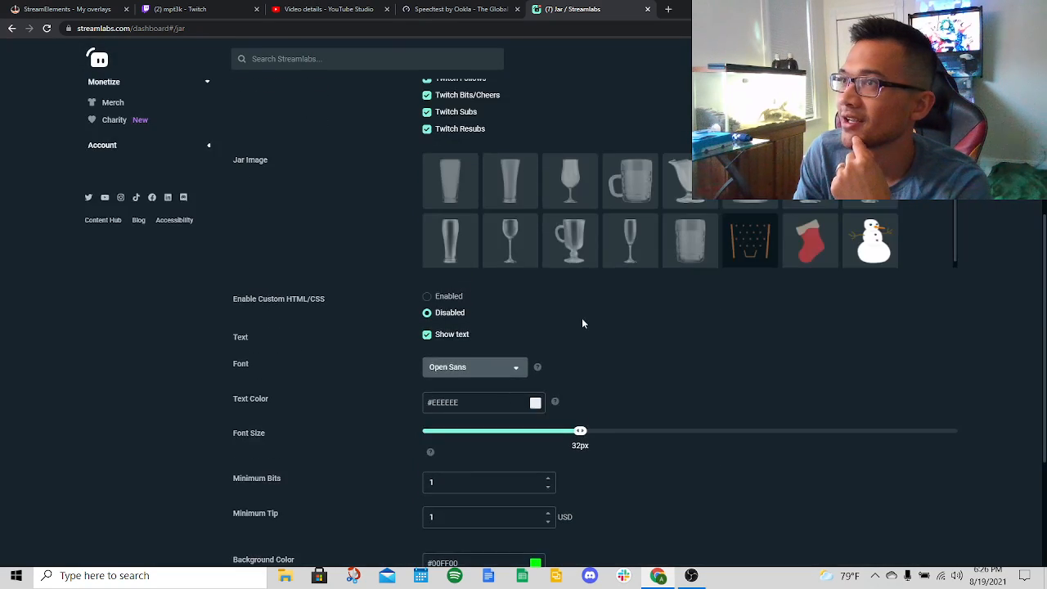
pyautogui.scroll(-3, 580, 324)
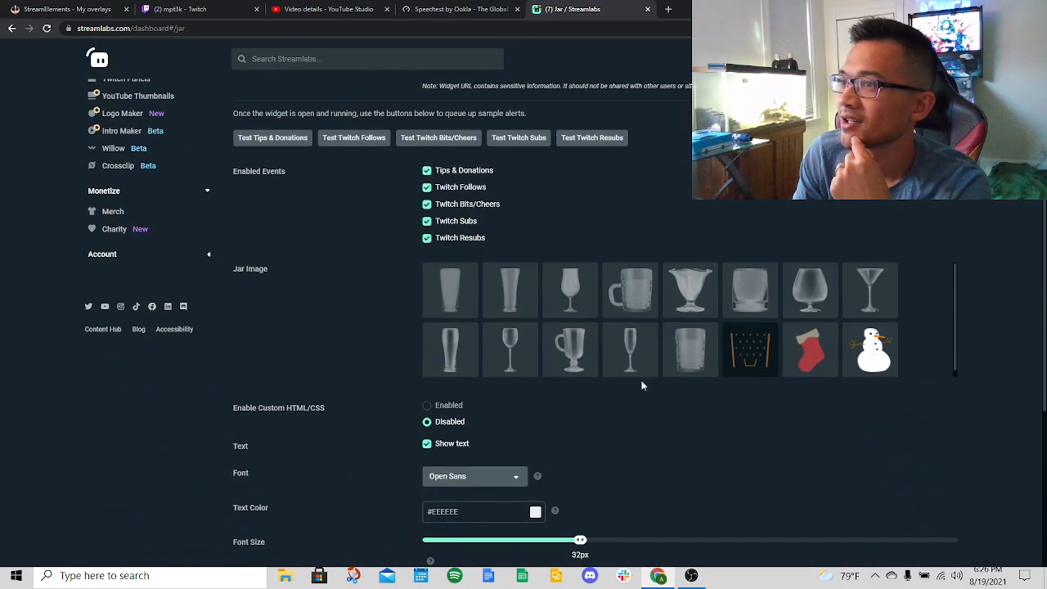
pyautogui.scroll(2, 643, 400)
pyautogui.scroll(-2, 606, 360)
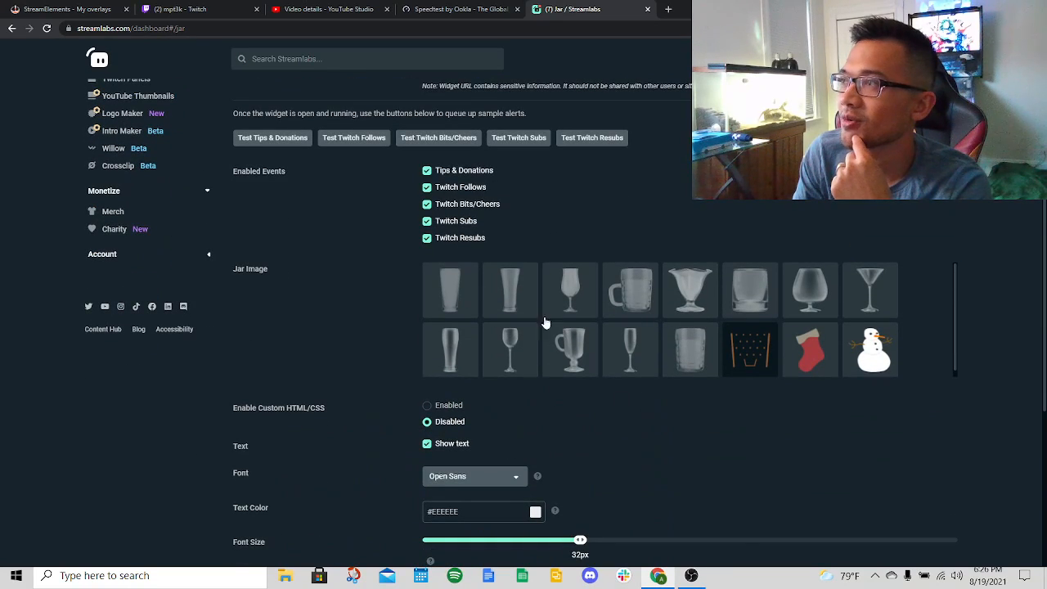
pyautogui.scroll(2, 775, 275)
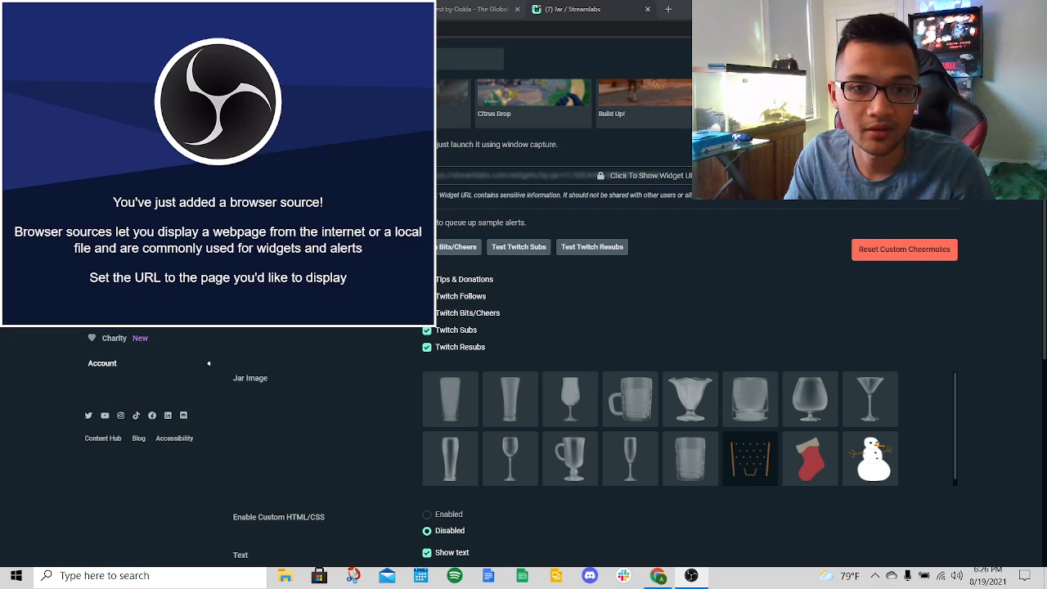
# Switch to OBS, set the BitJar browser source to the Streamlabs Jar widget URL, and place it at the canvas's lower right
pyautogui.click(968, 9)
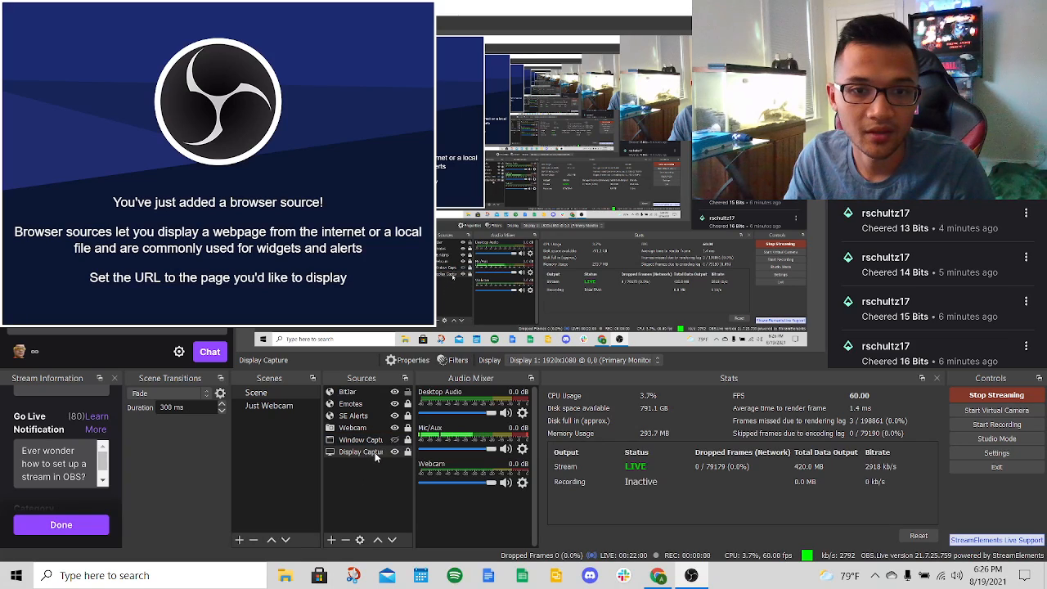
pyautogui.click(366, 392)
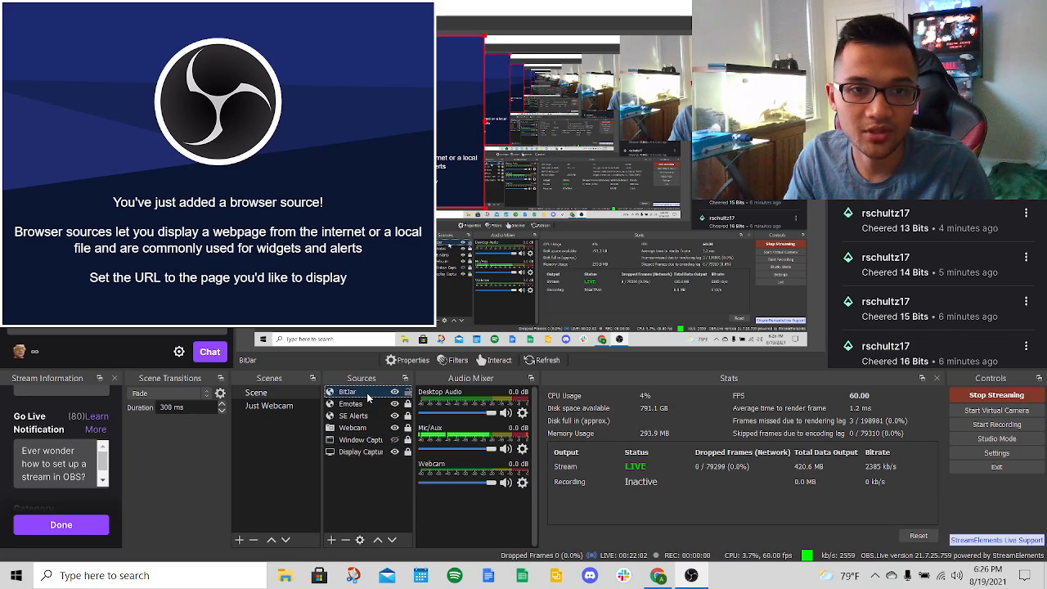
pyautogui.doubleClick(366, 393)
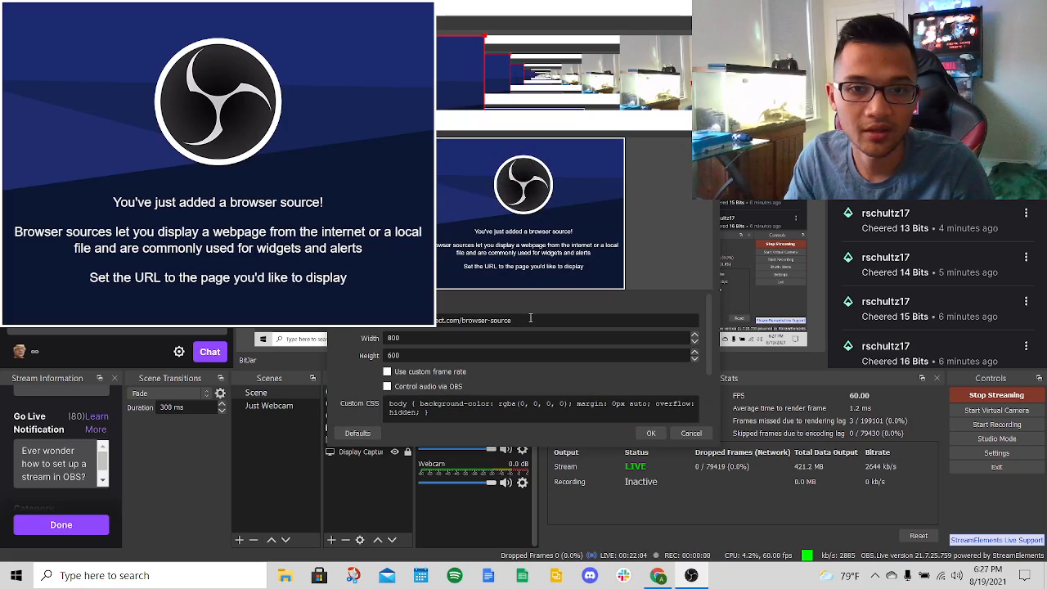
pyautogui.click(651, 434)
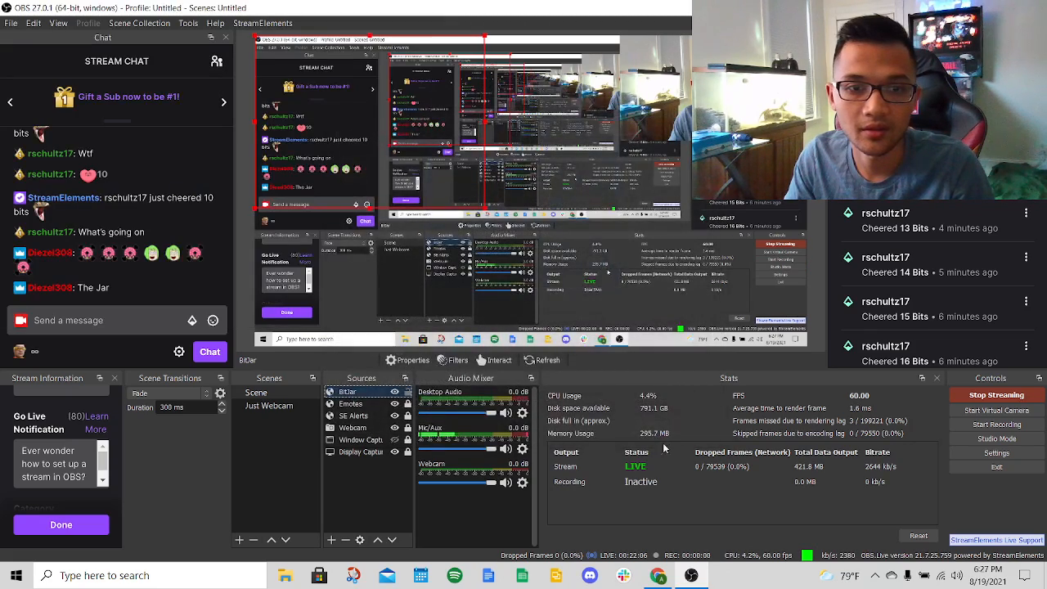
pyautogui.moveTo(412, 169); pyautogui.dragTo(719, 311)
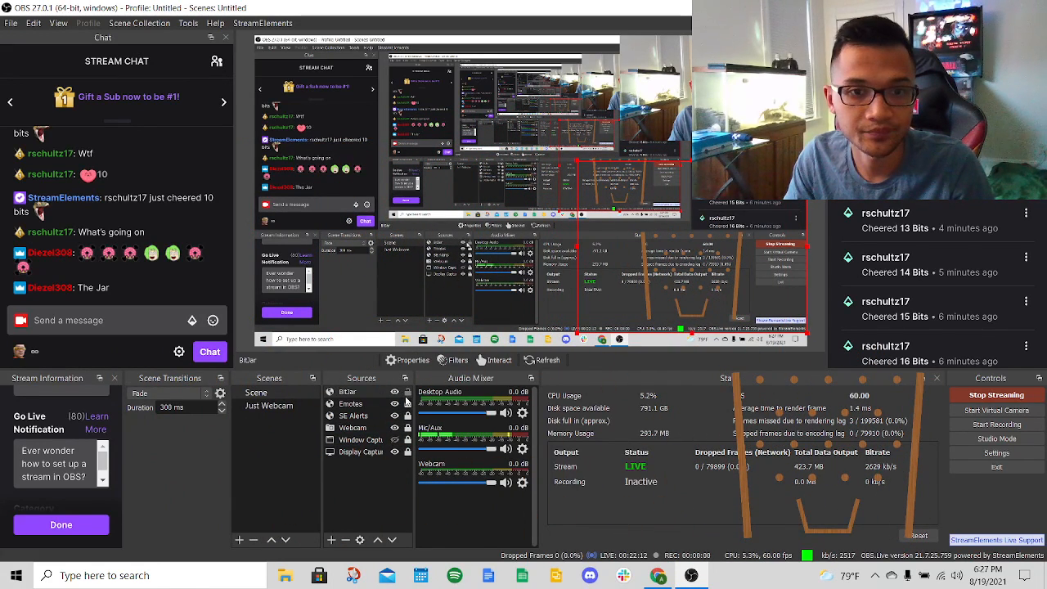
# Reorder the sources so SE Alerts comes first, followed by Emotes and BitJar
pyautogui.click(360, 405)
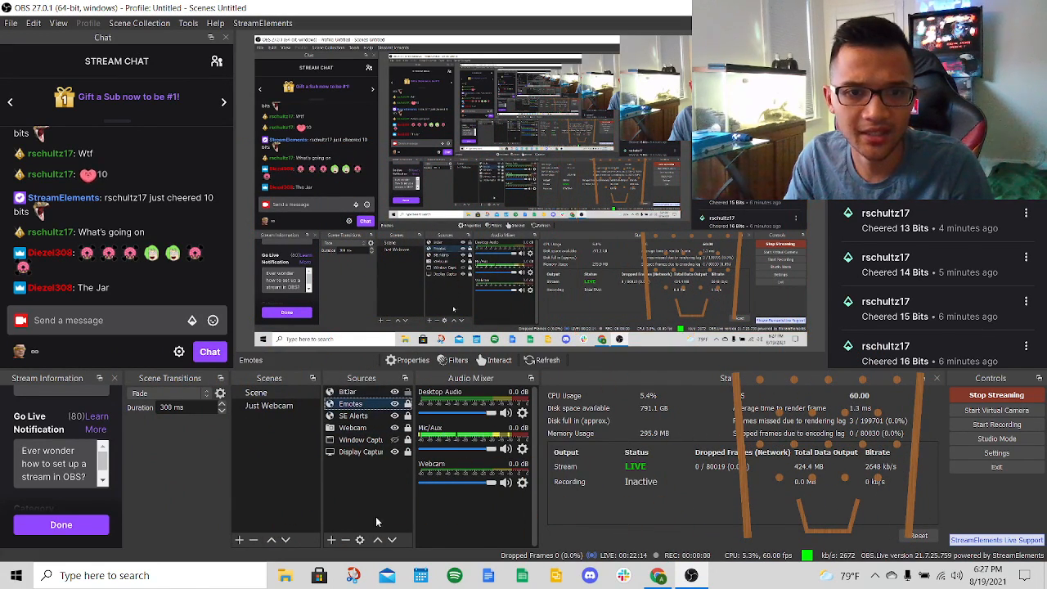
pyautogui.click(378, 539)
pyautogui.click(364, 418)
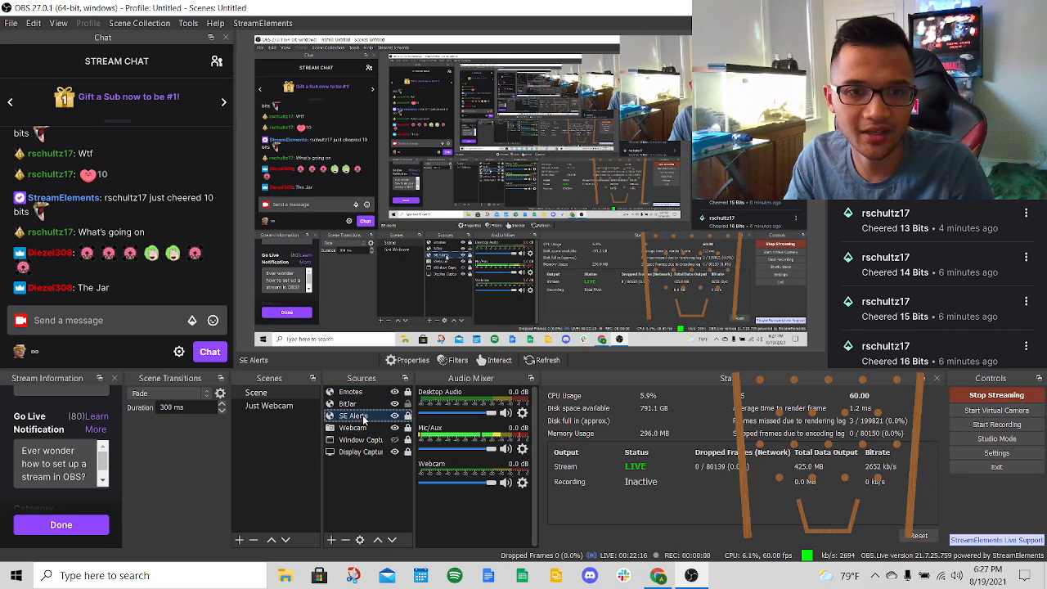
pyautogui.click(379, 540)
pyautogui.click(378, 540)
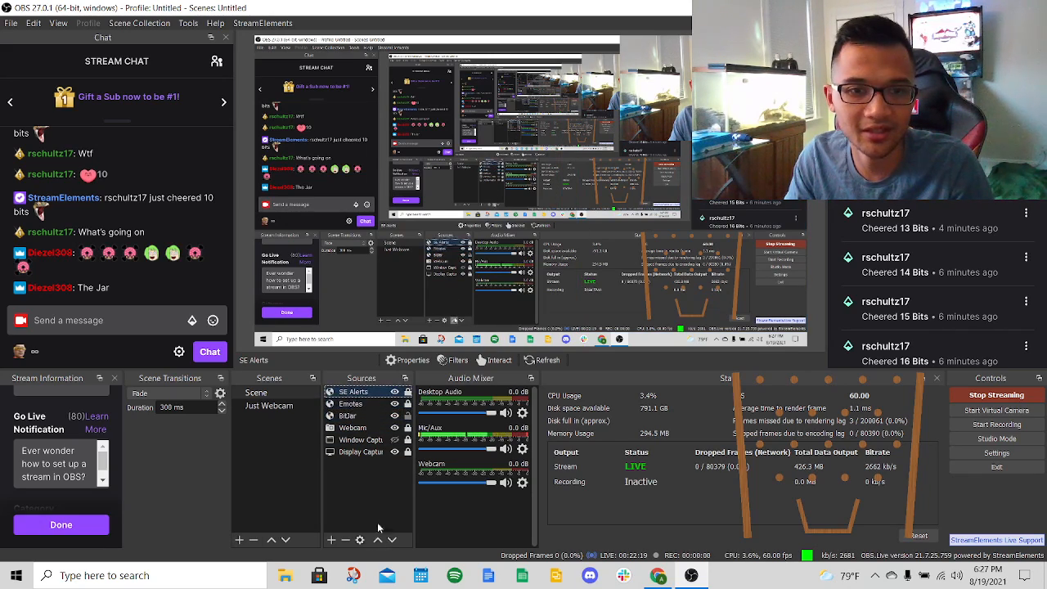
# Select the Emotes, BitJar, Webcam, Window Capture and Display Capture sources one by one to review the layer order
pyautogui.click(361, 404)
pyautogui.click(366, 416)
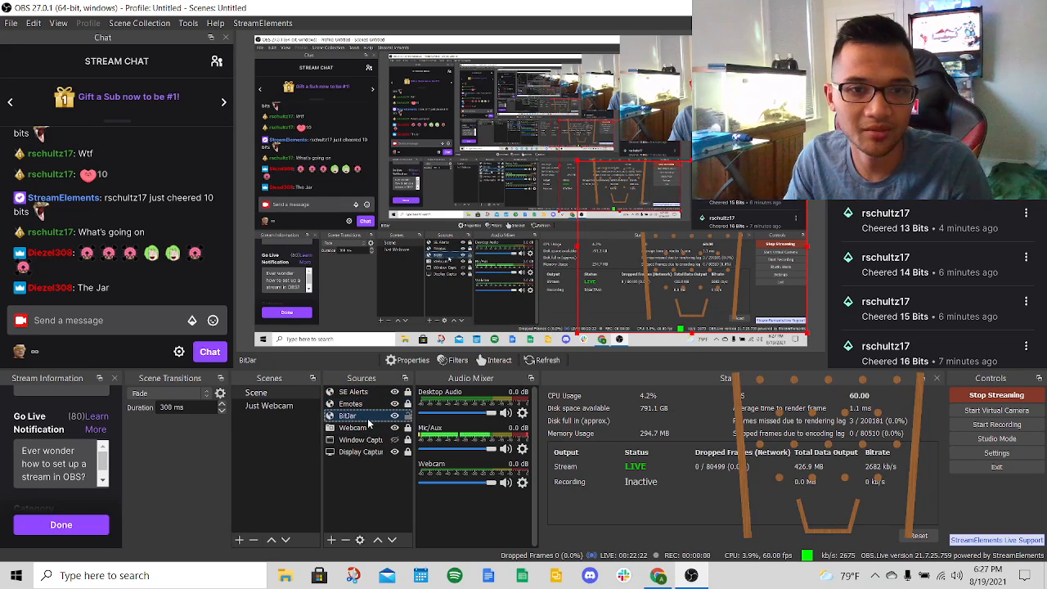
pyautogui.click(368, 430)
pyautogui.click(363, 441)
pyautogui.click(370, 453)
pyautogui.click(374, 440)
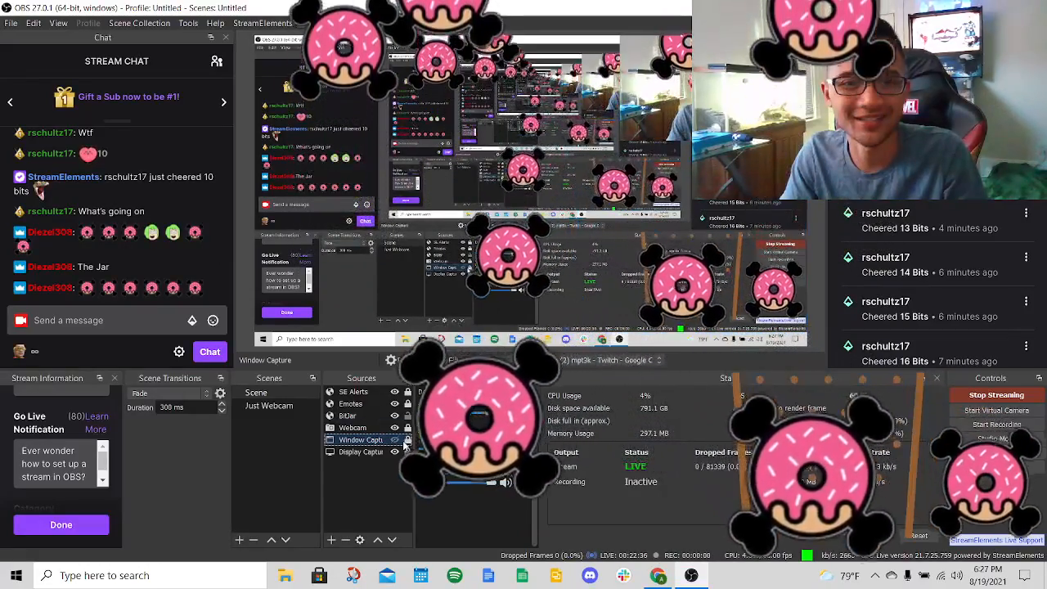
# Move the BitJar source from the canvas's lower-right corner up and toward the centre
pyautogui.click(731, 285)
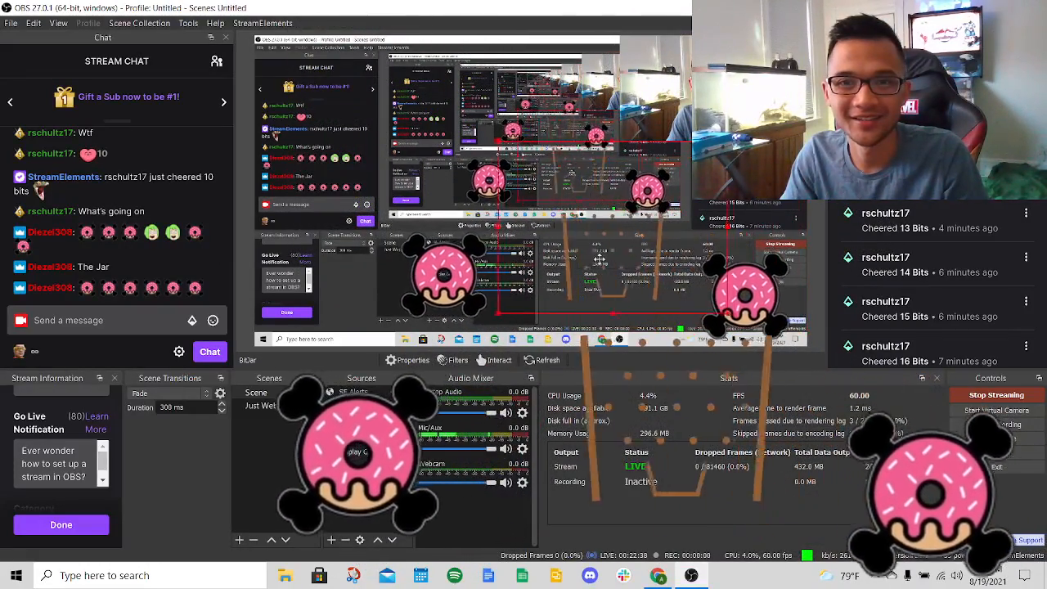
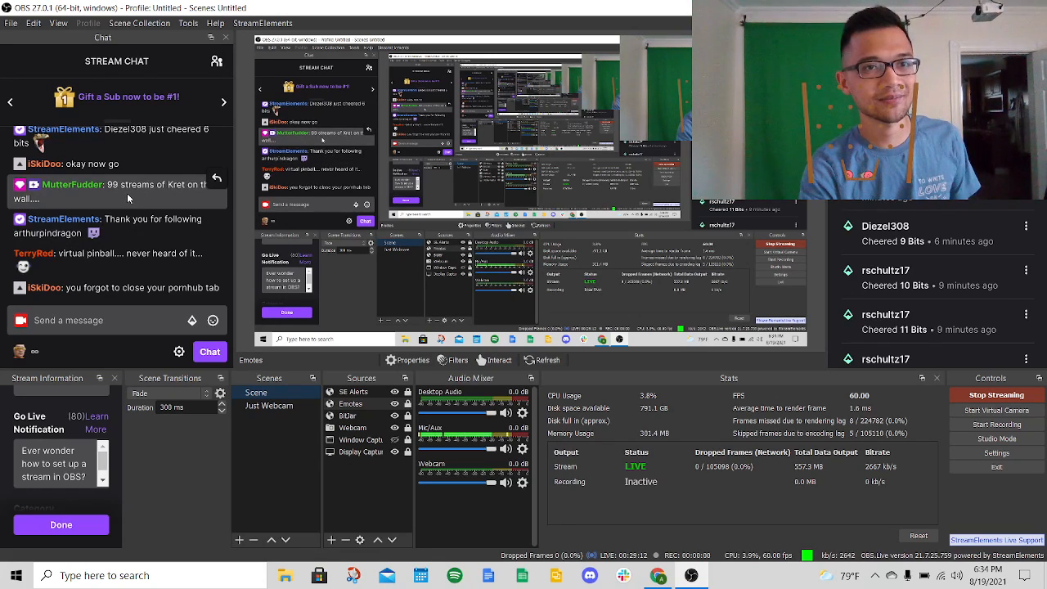
pyautogui.scroll(1, 126, 193)
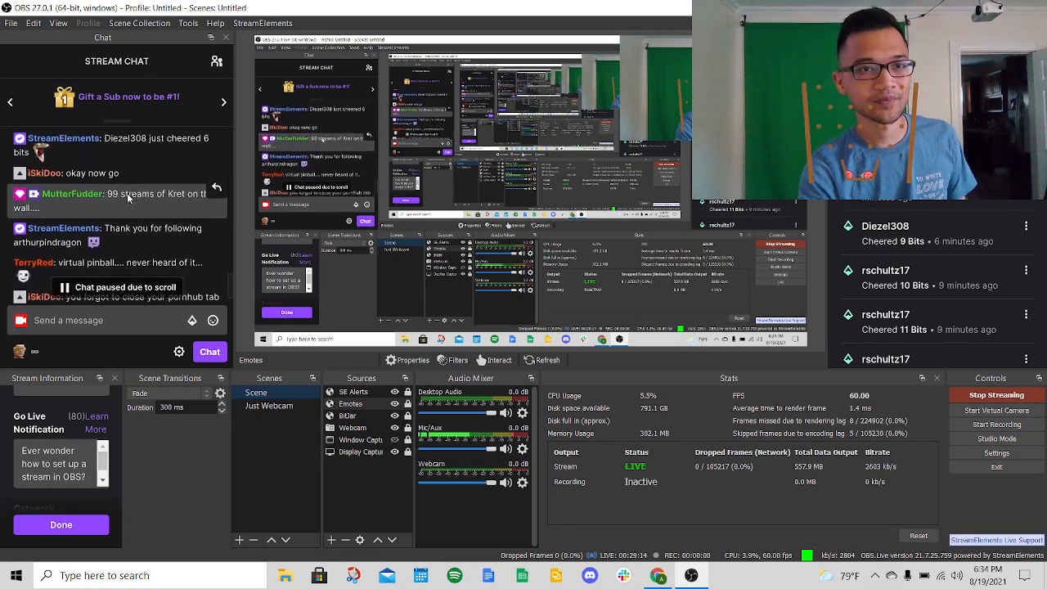
pyautogui.scroll(1, 126, 193)
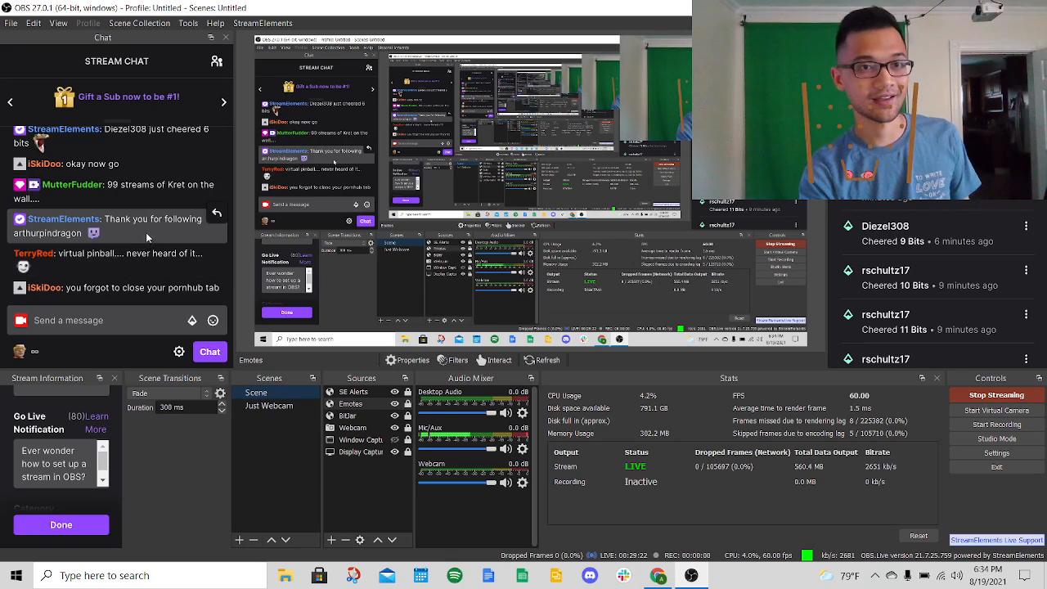
# Review the recent messages in the stream chat
pyautogui.scroll(2, 141, 229)
pyautogui.scroll(-3, 141, 229)
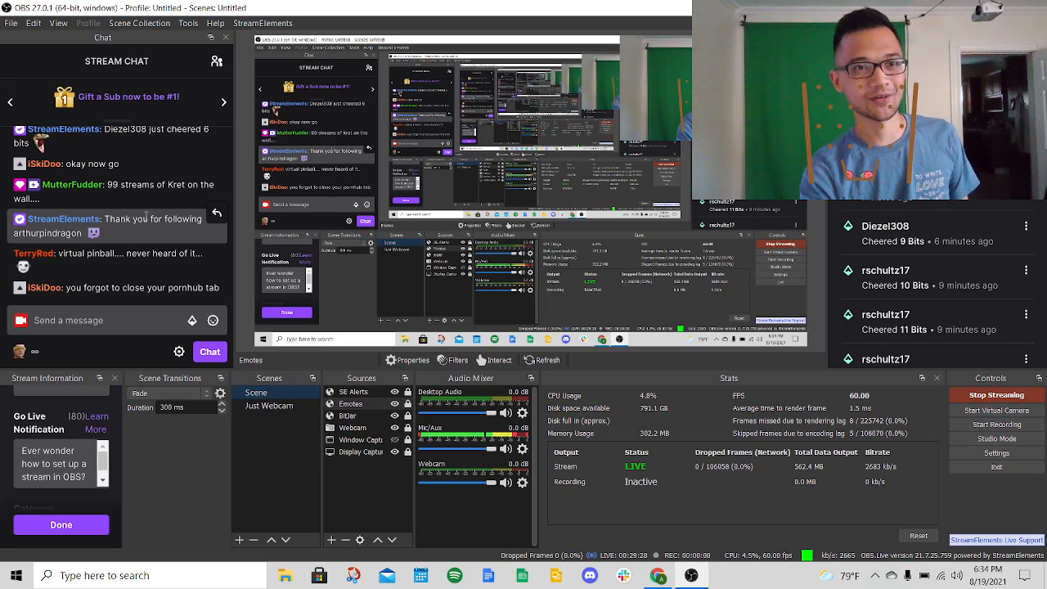
pyautogui.scroll(1, 147, 214)
pyautogui.scroll(3, 146, 214)
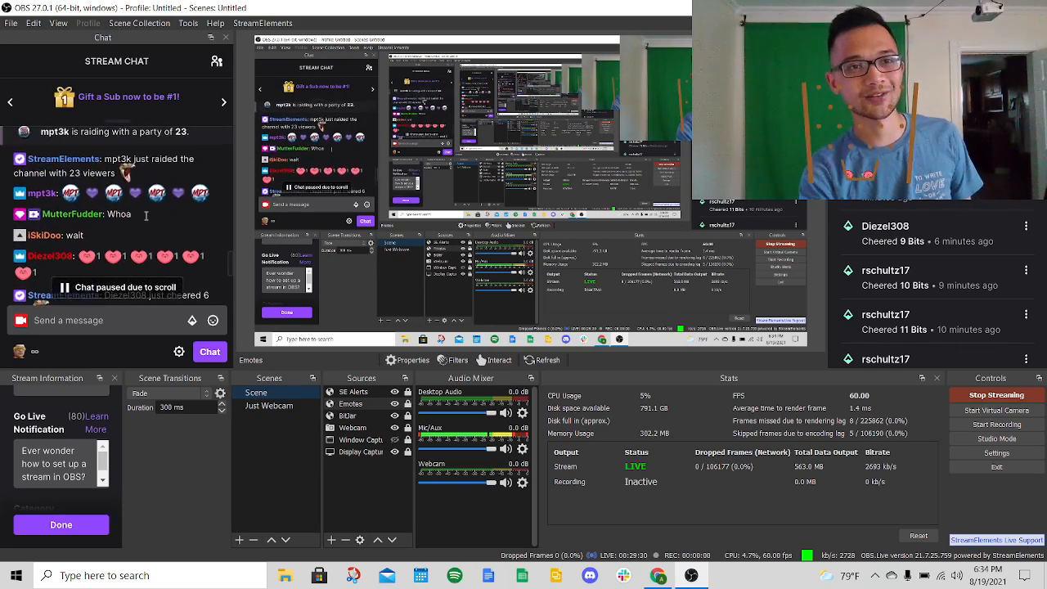
pyautogui.scroll(-5, 147, 216)
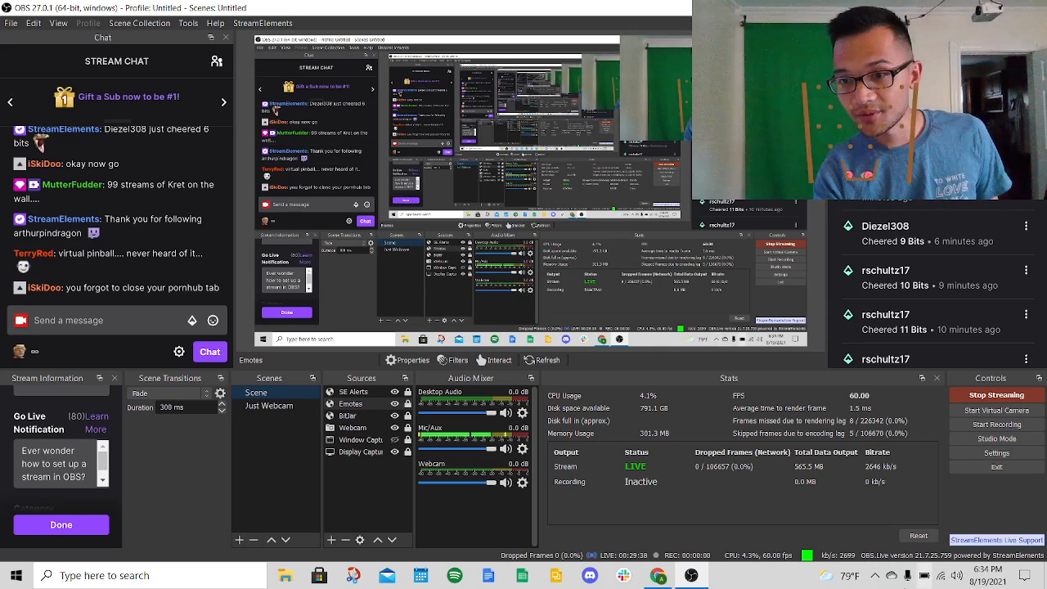
# Open the Windows Bluetooth & other devices settings and turn Bluetooth on
pyautogui.click(1032, 582)
pyautogui.click(936, 546)
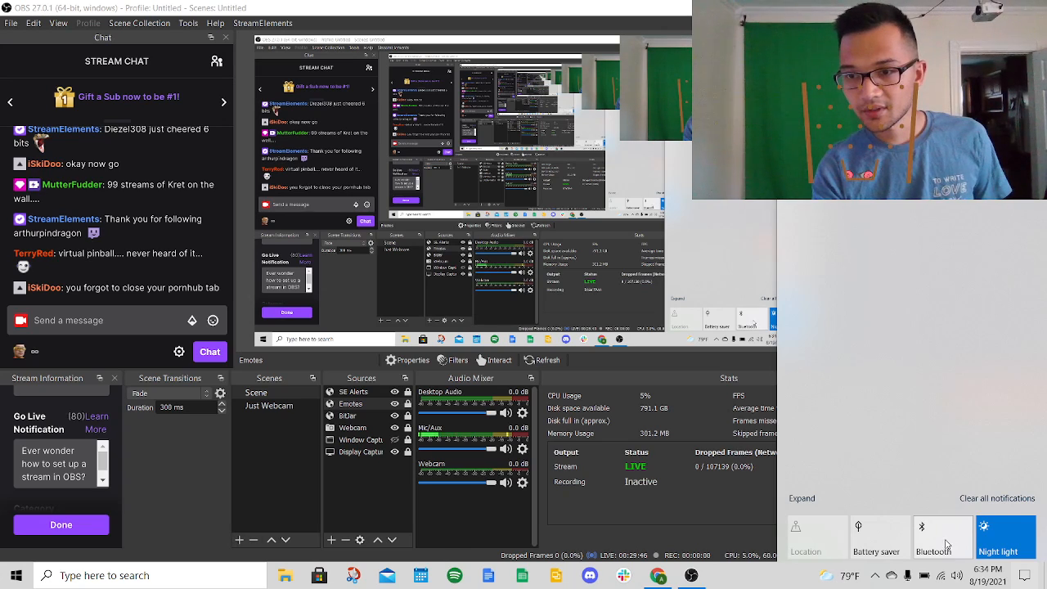
pyautogui.rightClick(953, 549)
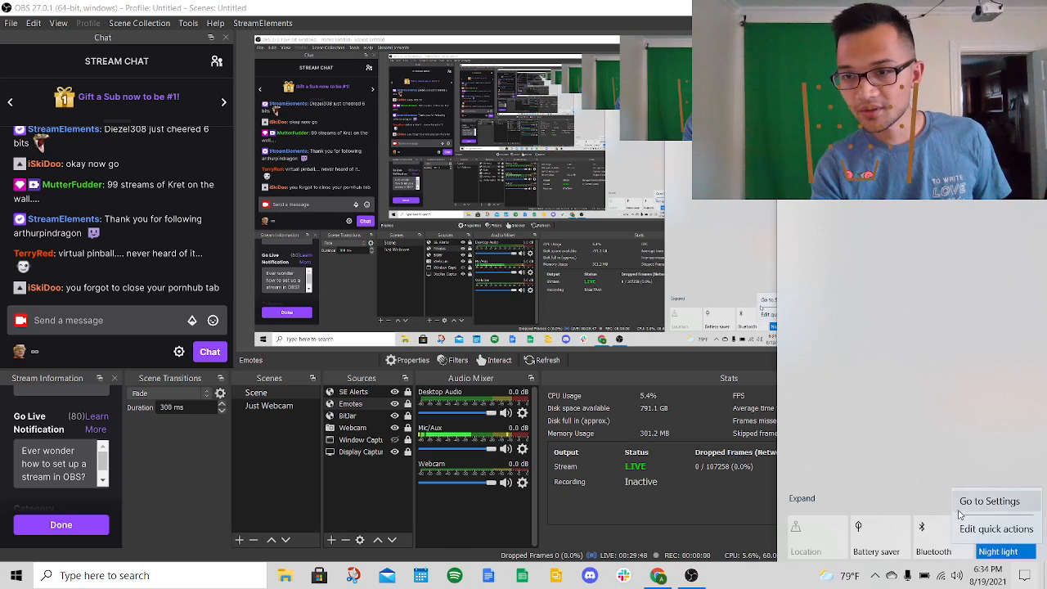
pyautogui.click(963, 507)
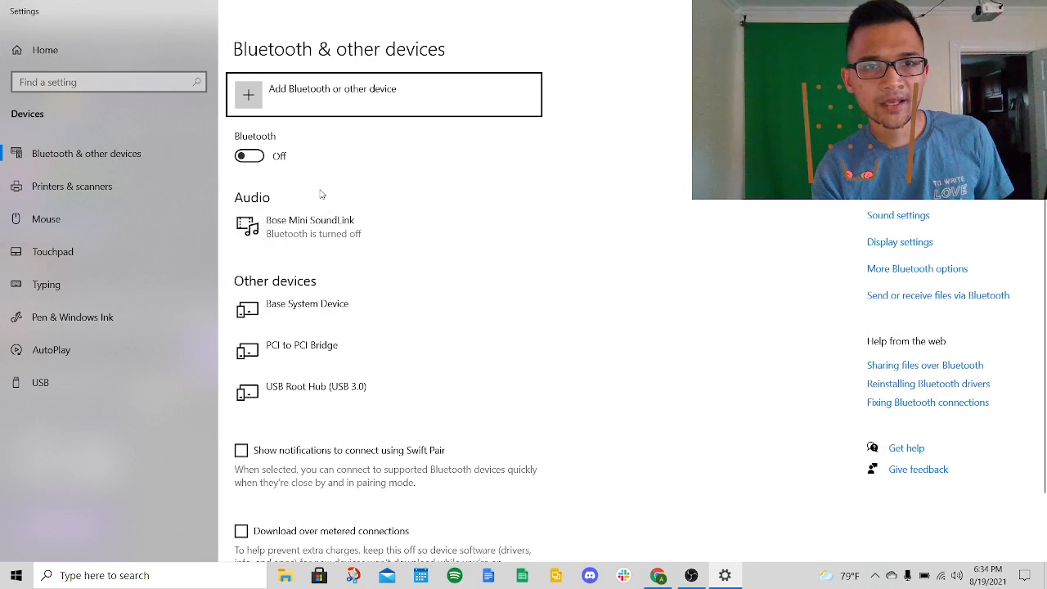
pyautogui.click(257, 159)
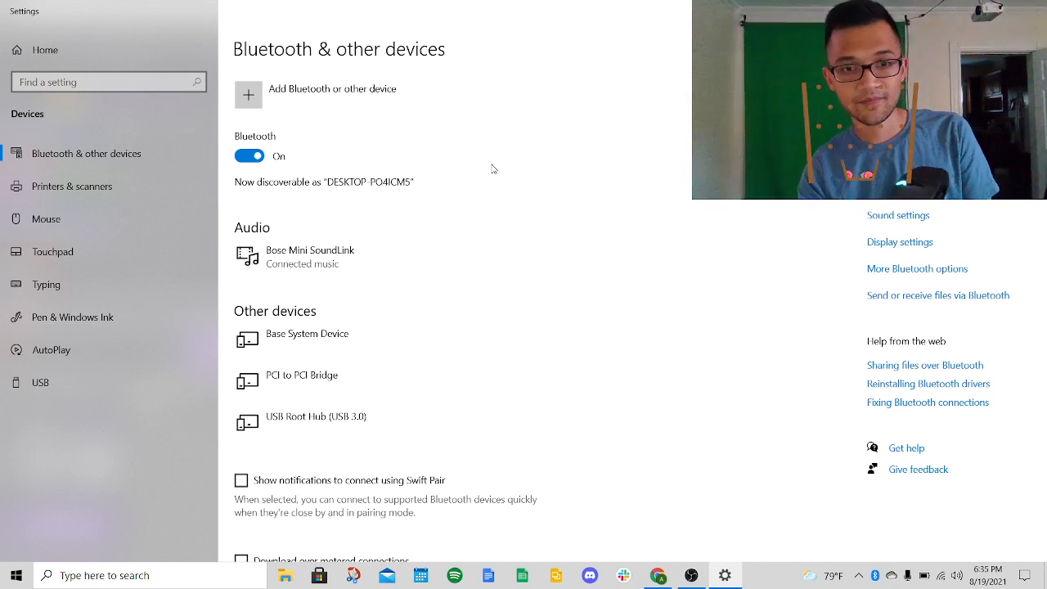
# In the additional Bluetooth options, allow Bluetooth devices to find this PC and apply the change
pyautogui.scroll(-2, 517, 245)
pyautogui.scroll(1, 517, 245)
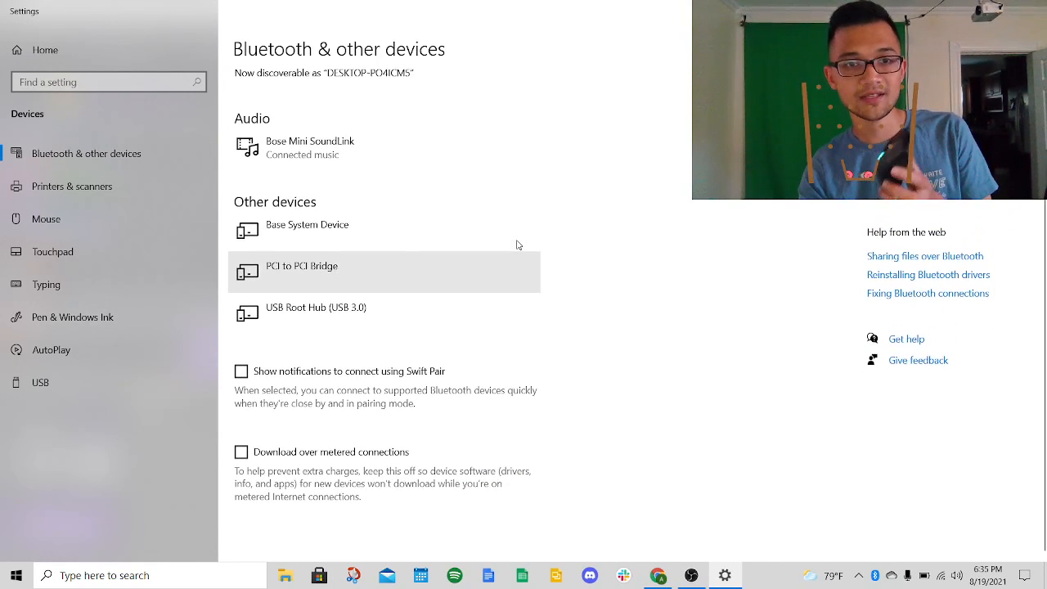
pyautogui.scroll(1, 517, 243)
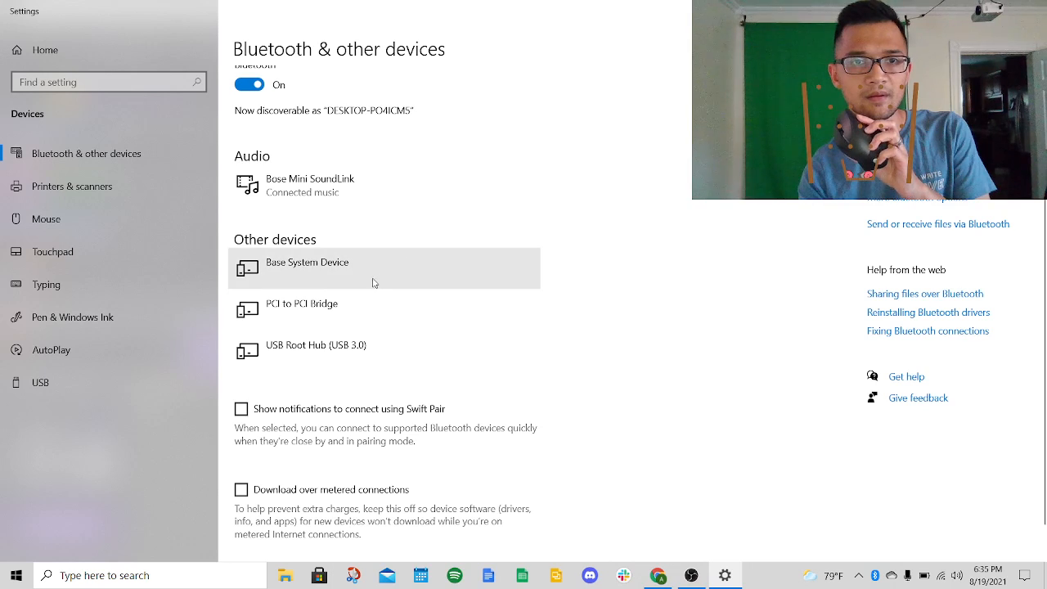
pyautogui.scroll(-1, 358, 306)
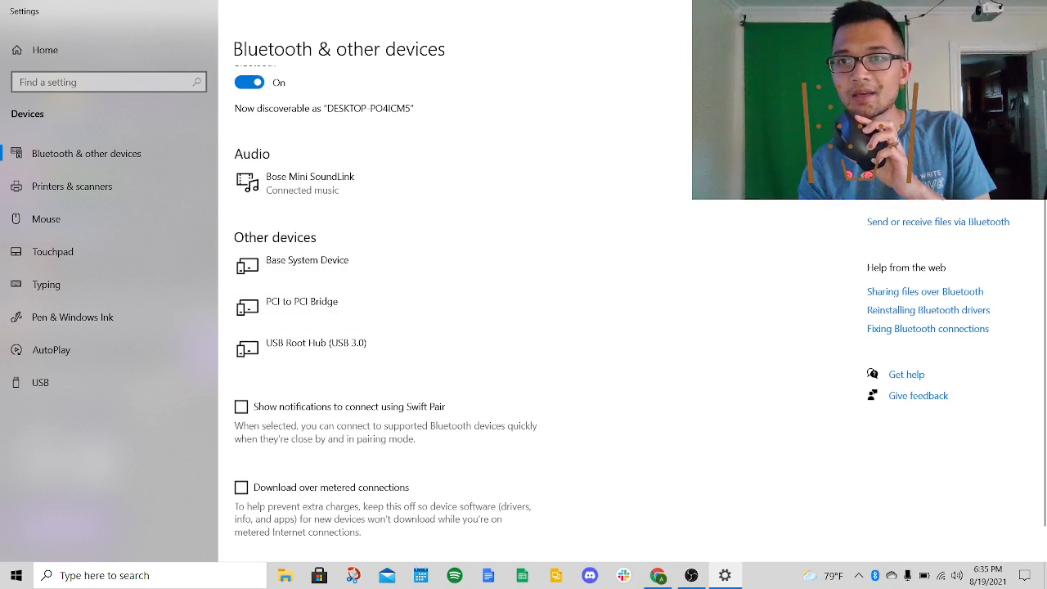
pyautogui.click(912, 202)
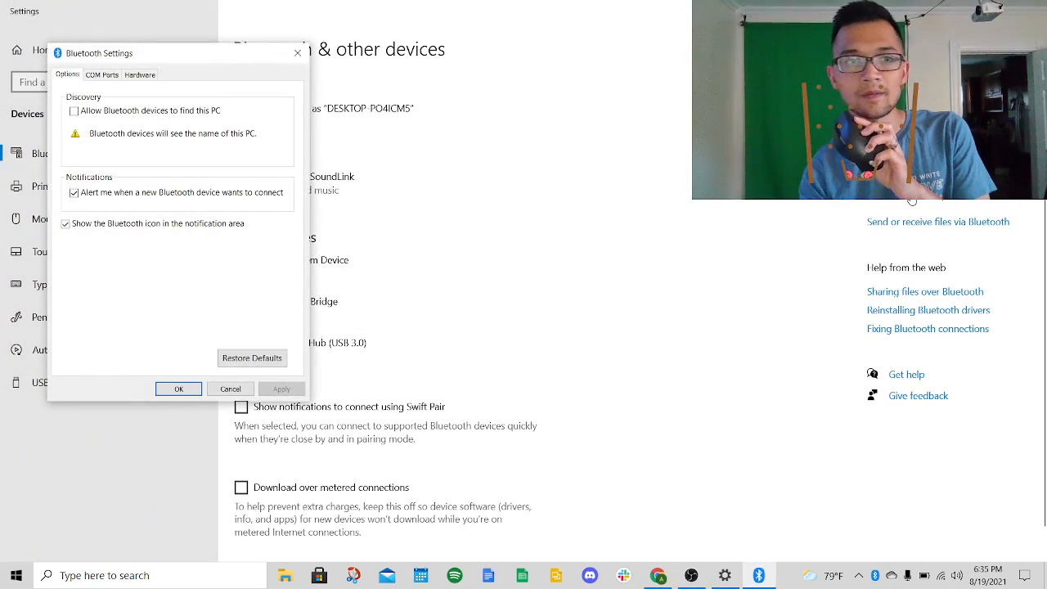
pyautogui.click(104, 113)
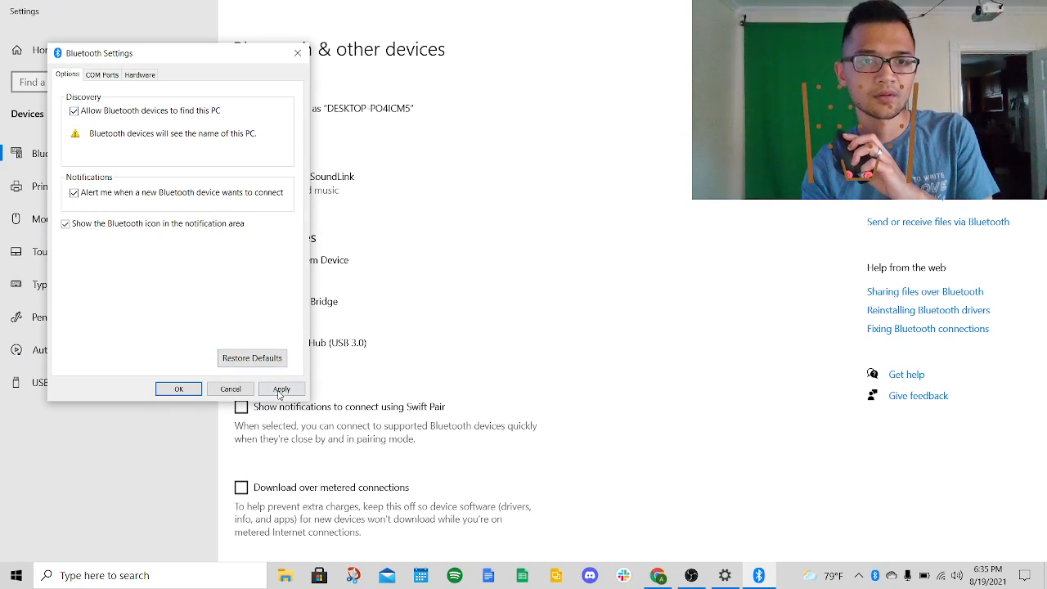
pyautogui.click(281, 393)
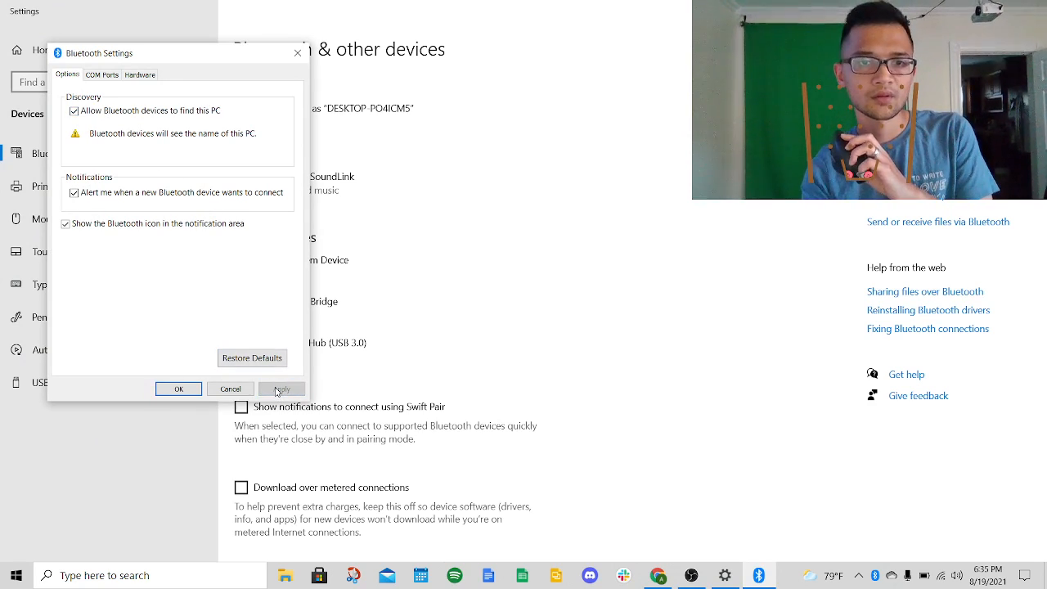
pyautogui.click(184, 391)
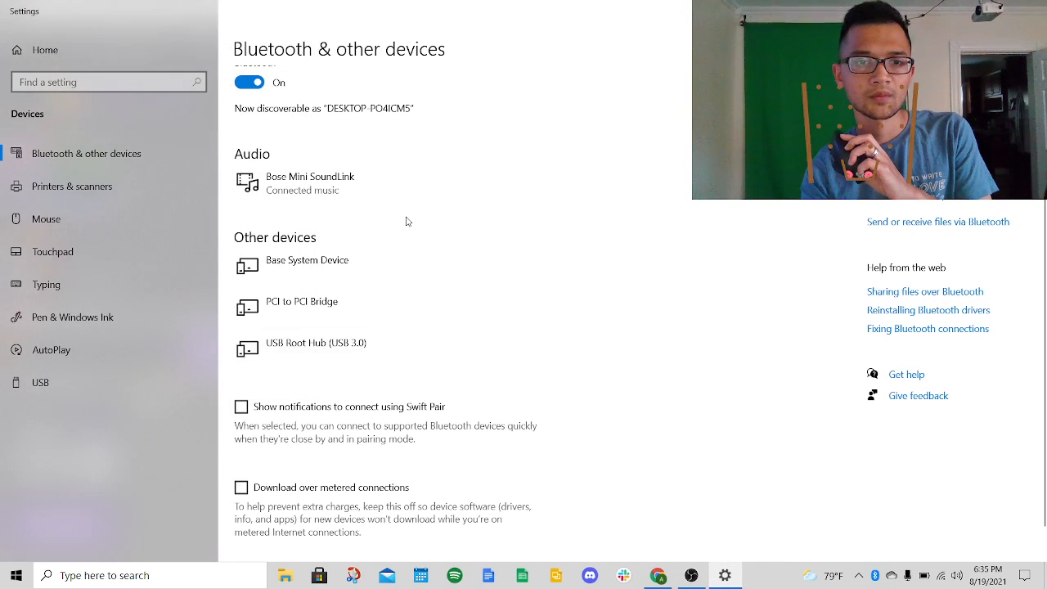
# Reopen the additional Bluetooth options, check the COM ports and the hardware device list, and close them without changes
pyautogui.scroll(-1, 405, 222)
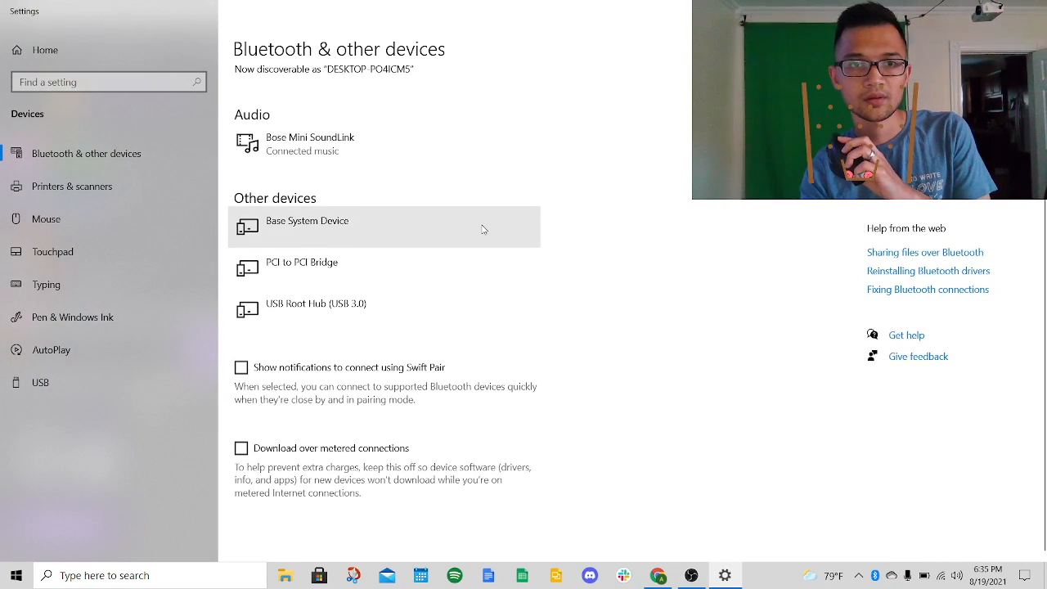
pyautogui.scroll(1, 483, 229)
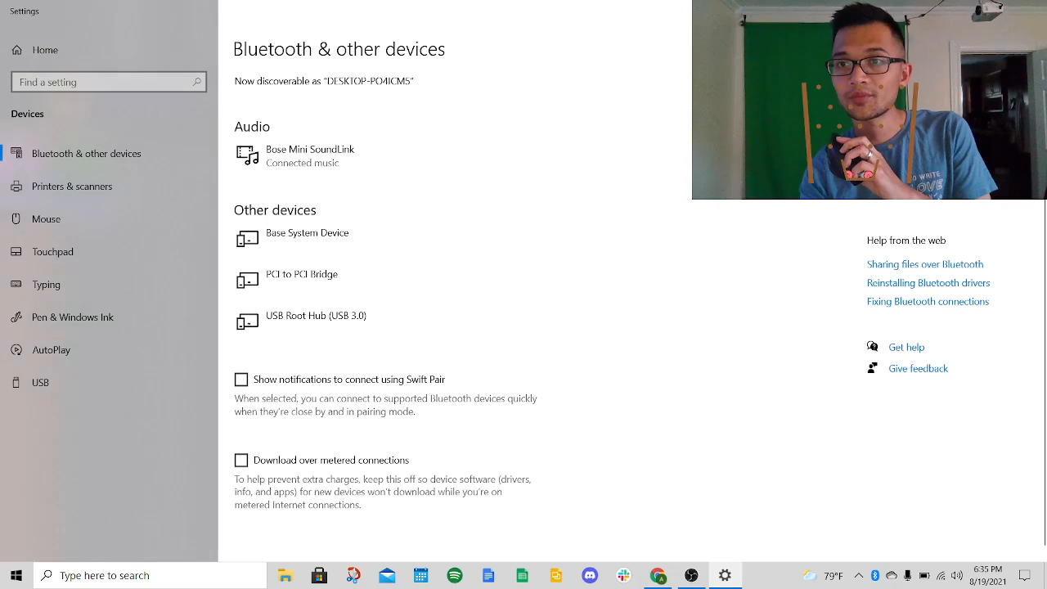
pyautogui.click(914, 175)
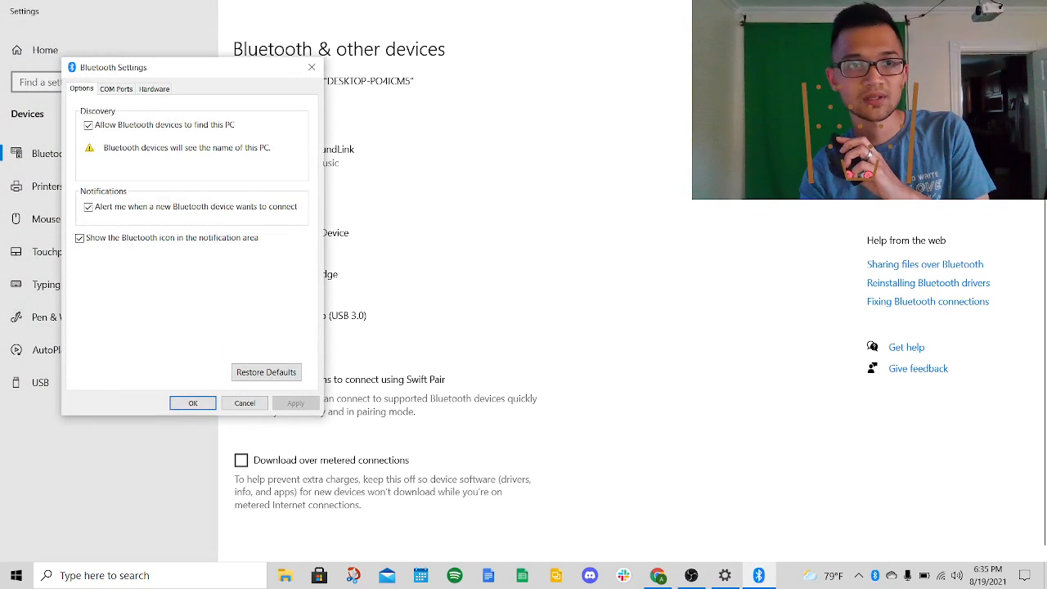
pyautogui.click(116, 88)
pyautogui.click(155, 89)
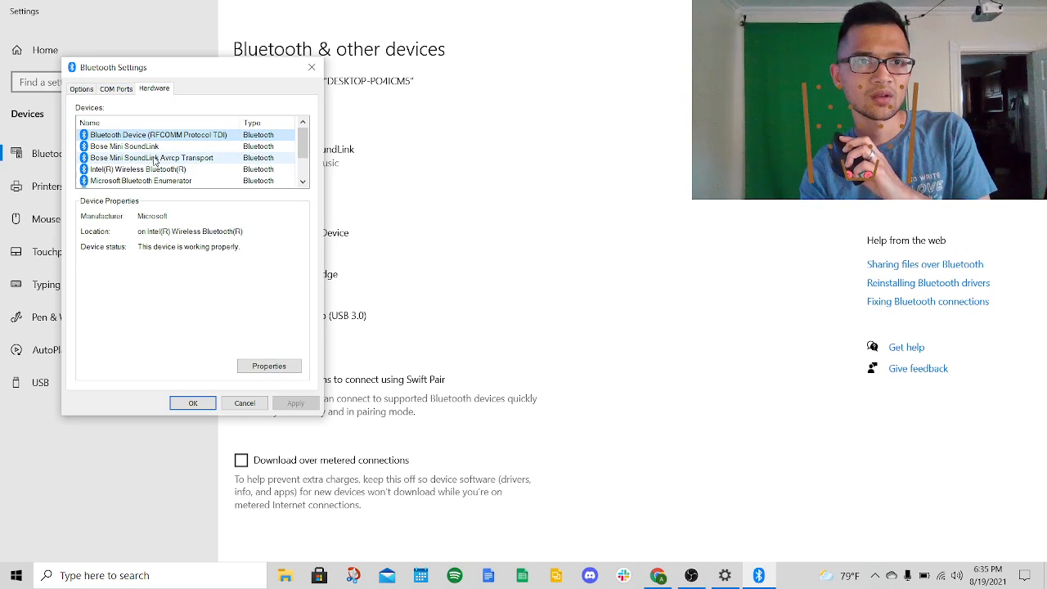
pyautogui.scroll(-1, 154, 161)
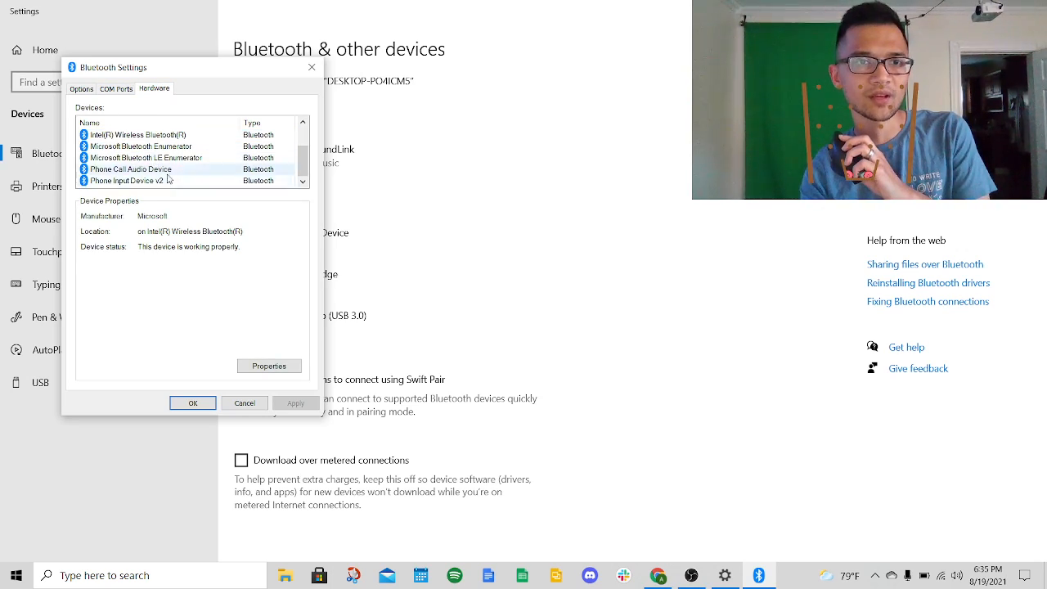
pyautogui.scroll(1, 168, 178)
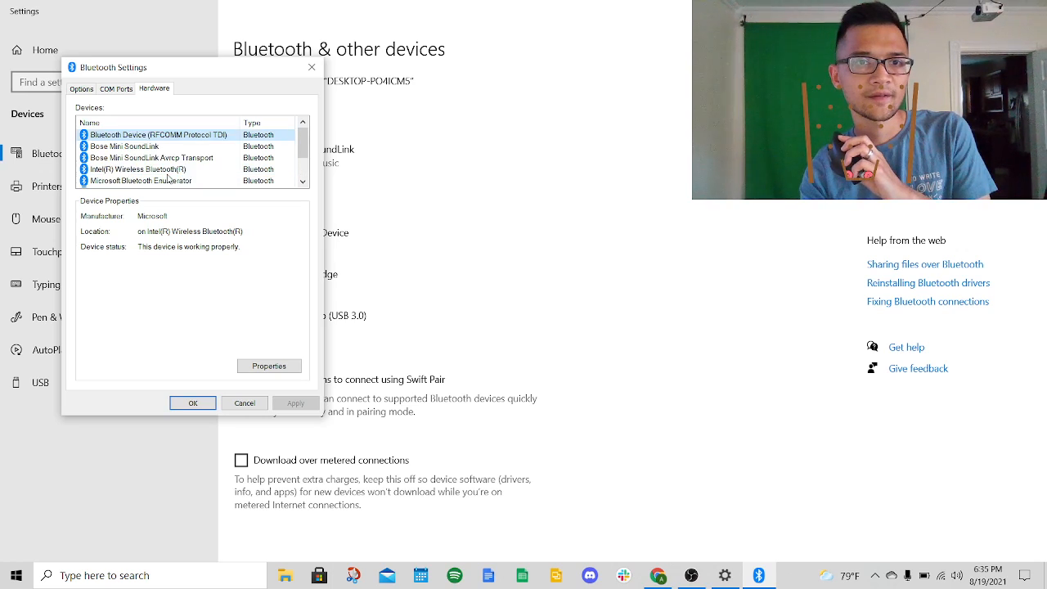
pyautogui.click(248, 404)
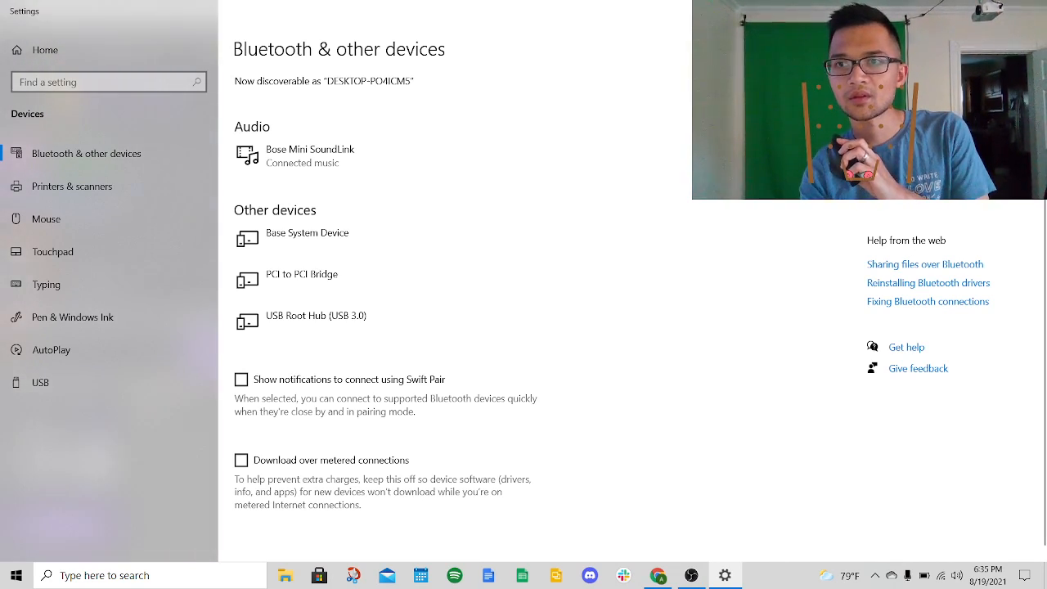
# Open Devices and Printers, look through the listed devices, and close the window
pyautogui.click(909, 118)
pyautogui.scroll(-3, 498, 192)
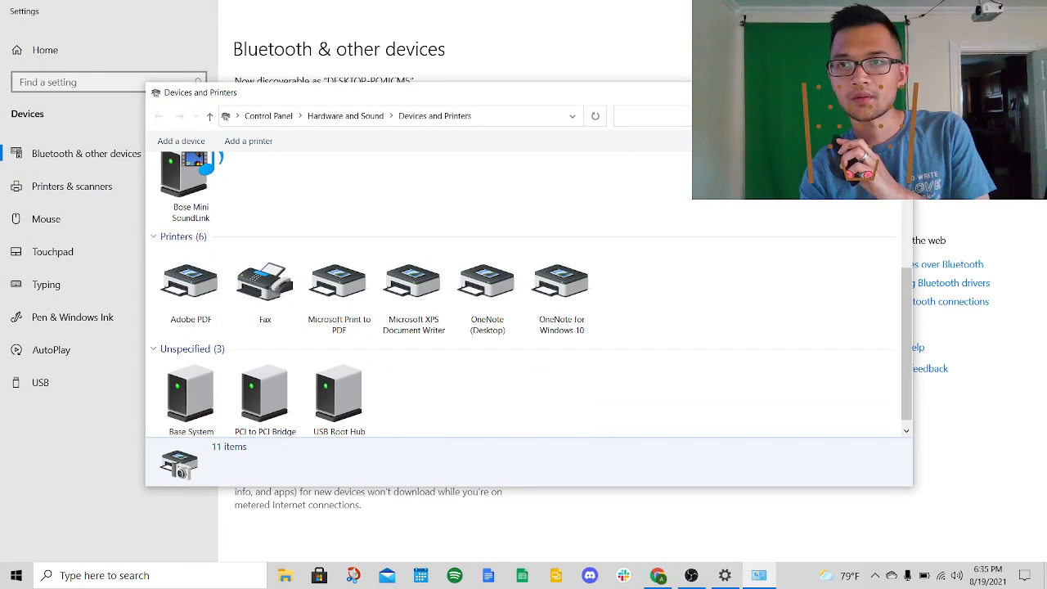
pyautogui.click(894, 92)
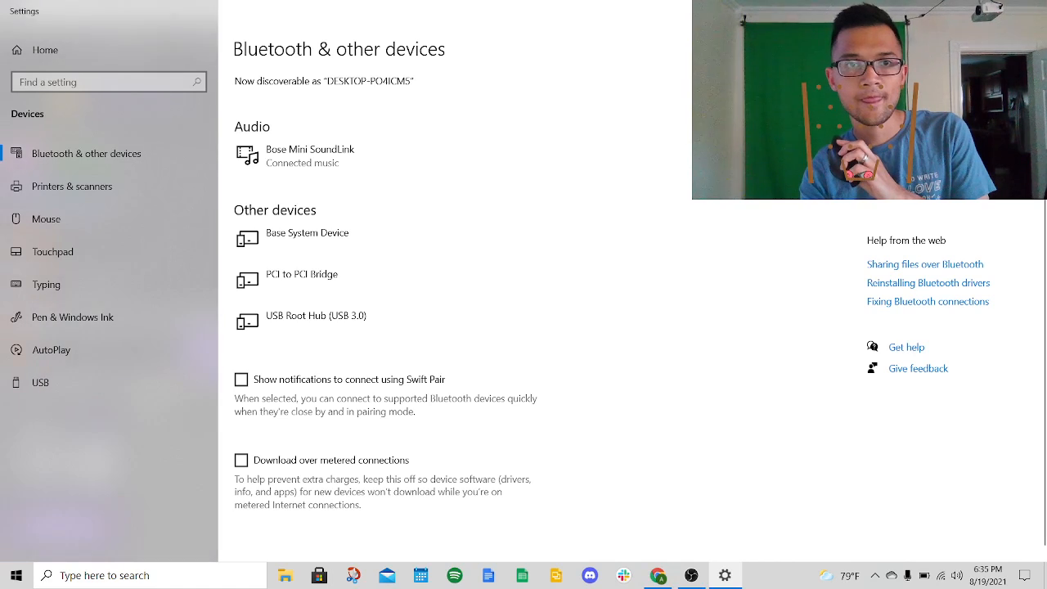
# Scan for a new Bluetooth device to add, check the devices offered, and close the dialog without pairing
pyautogui.scroll(-1, 409, 106)
pyautogui.scroll(3, 409, 107)
pyautogui.scroll(-1, 408, 108)
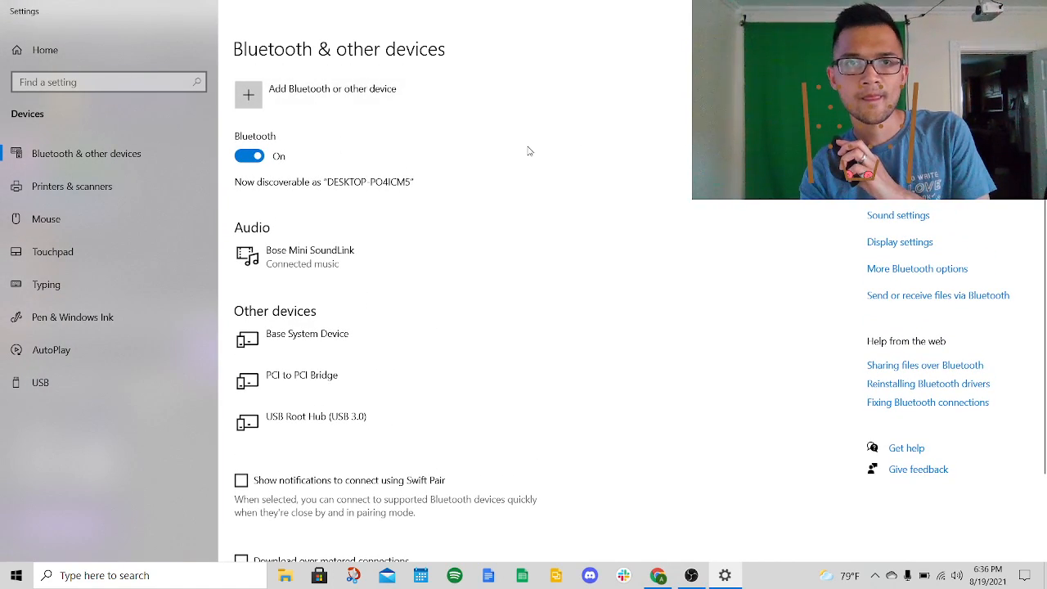
pyautogui.click(249, 97)
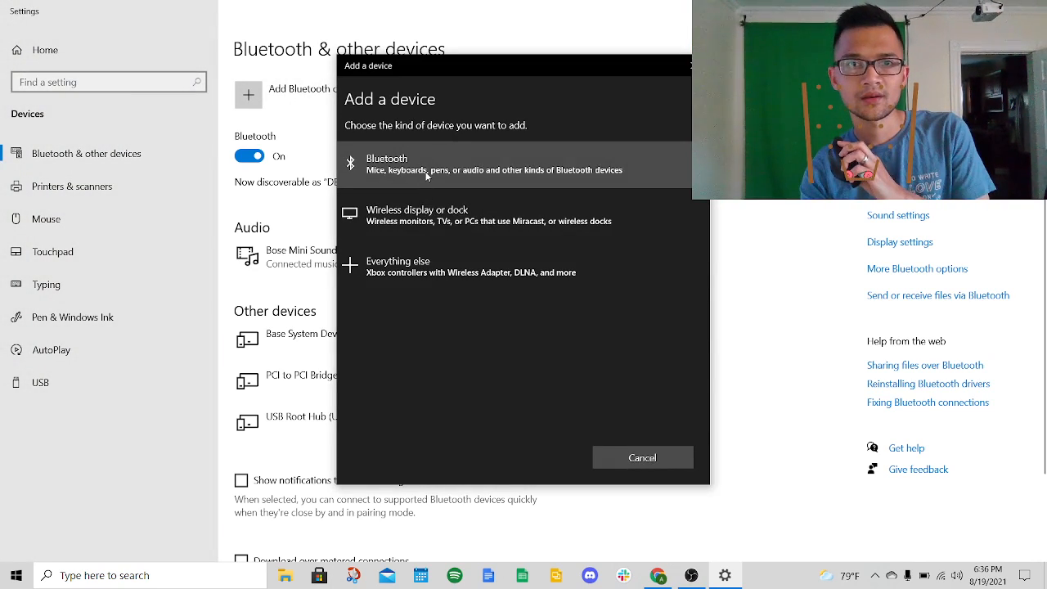
pyautogui.click(427, 172)
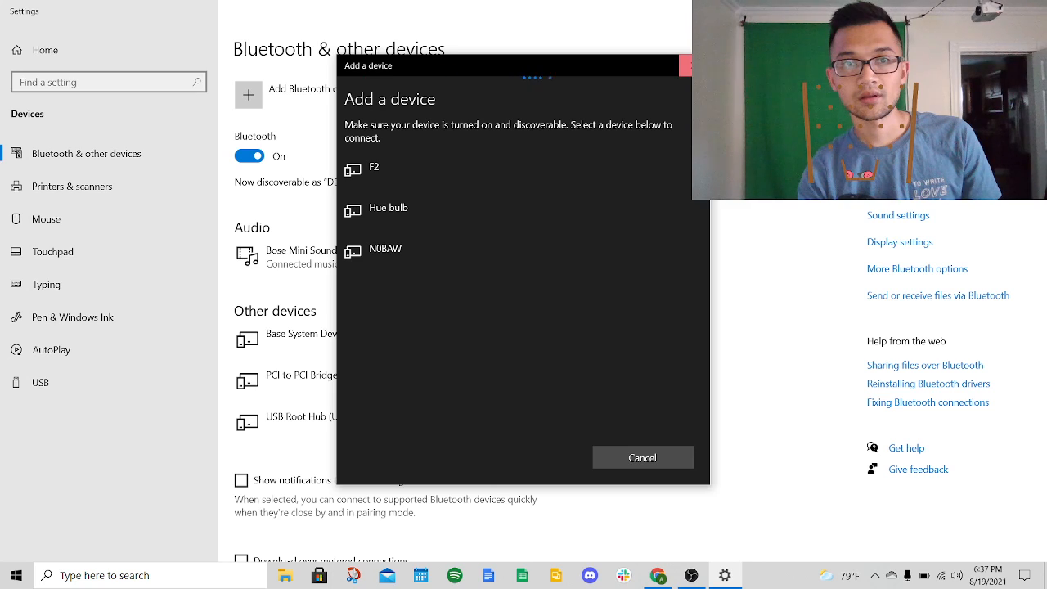
pyautogui.click(685, 65)
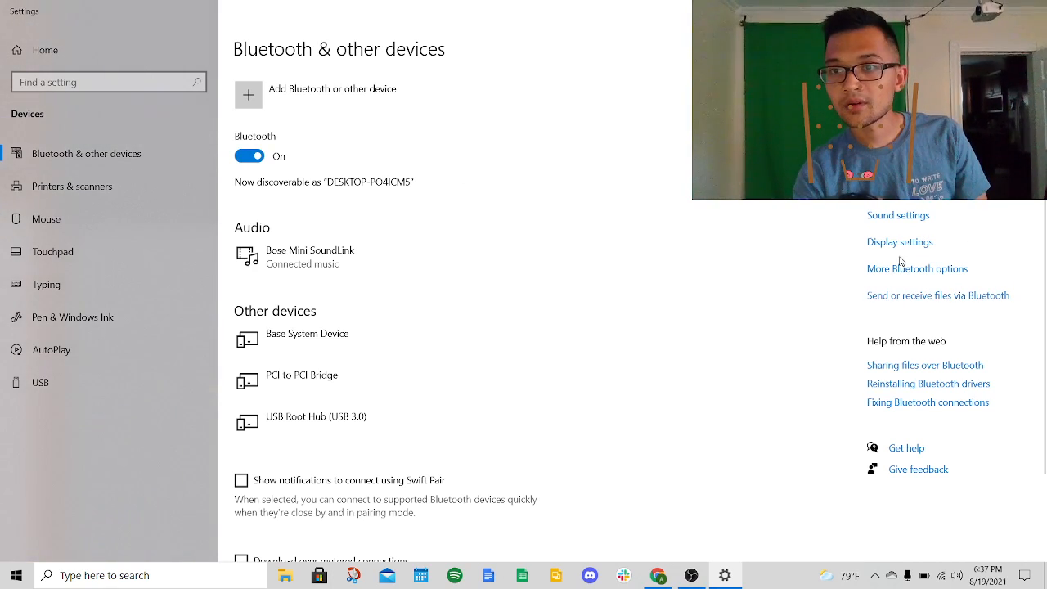
# Close the Windows settings to return to OBS and switch to the Just Webcam scene
pyautogui.hotkey('alt', 'F4')
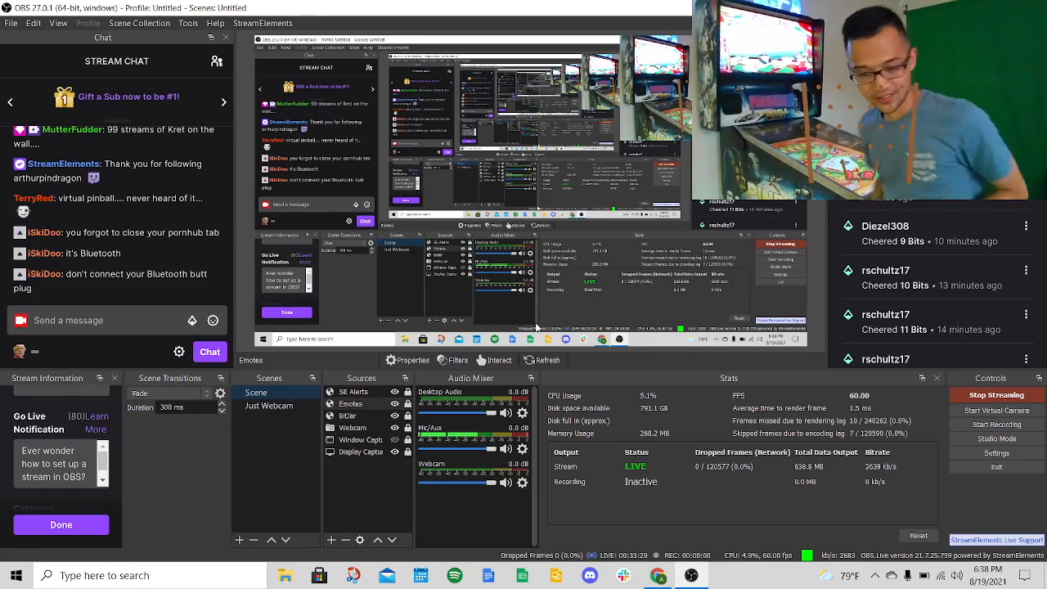
pyautogui.click(279, 407)
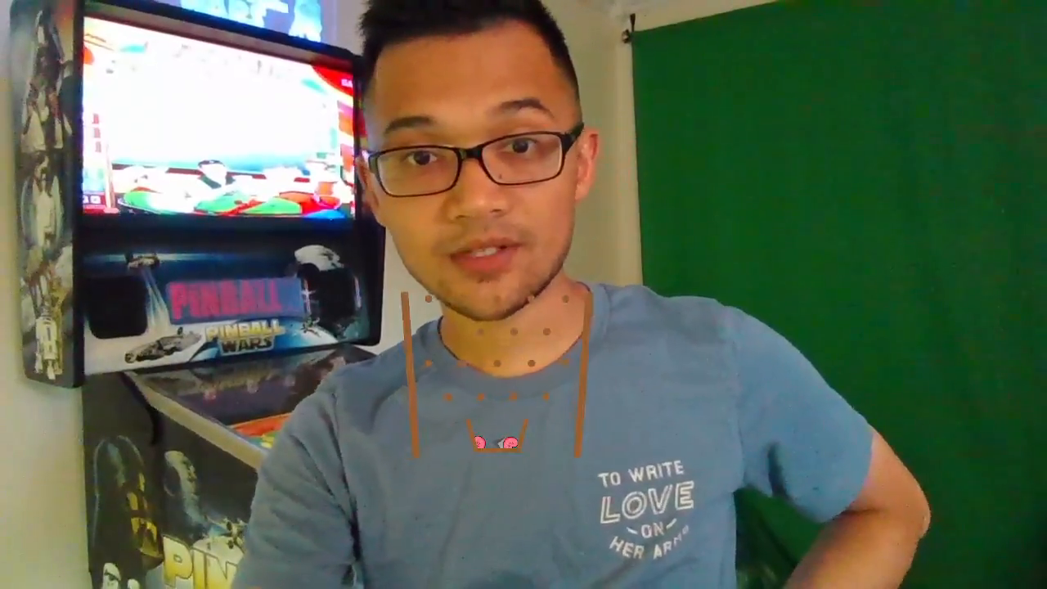